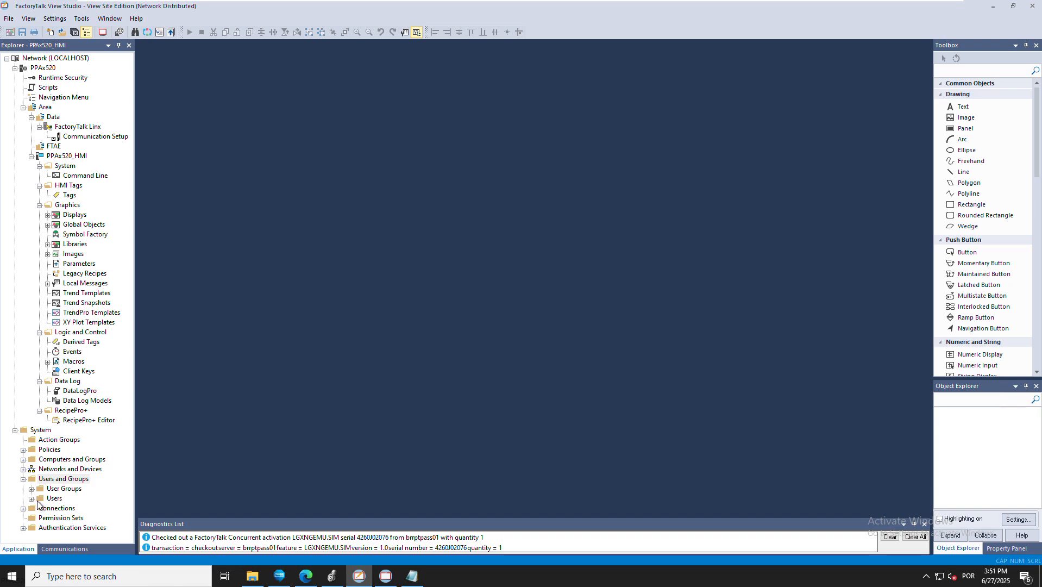
Show the Administrators, Engineers, Maintenance groups and Anonymous Logon user, then bring up the Notepad notes
click(32, 499)
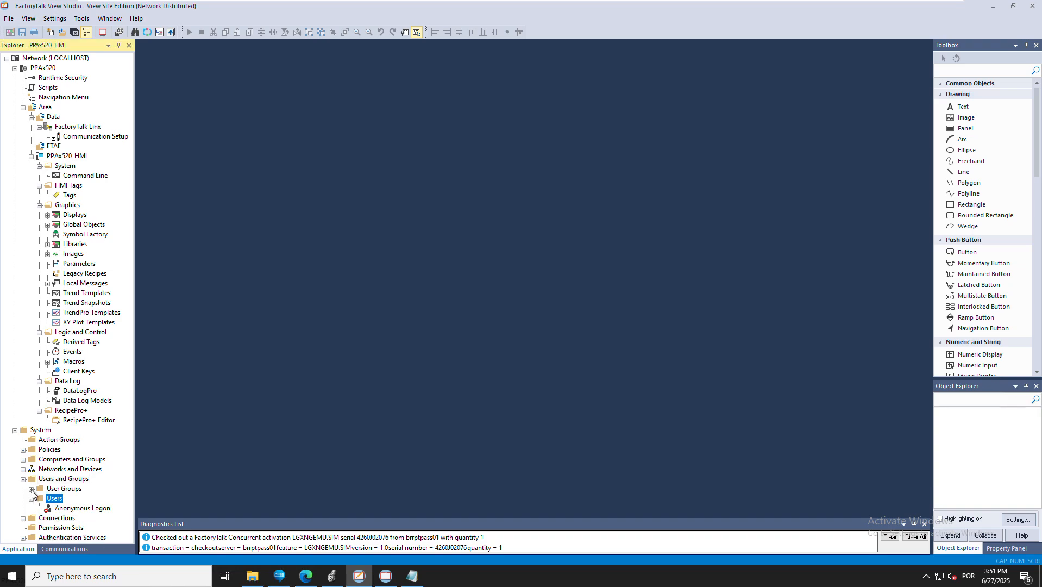
click(31, 489)
scroll(60, 486, down, 2)
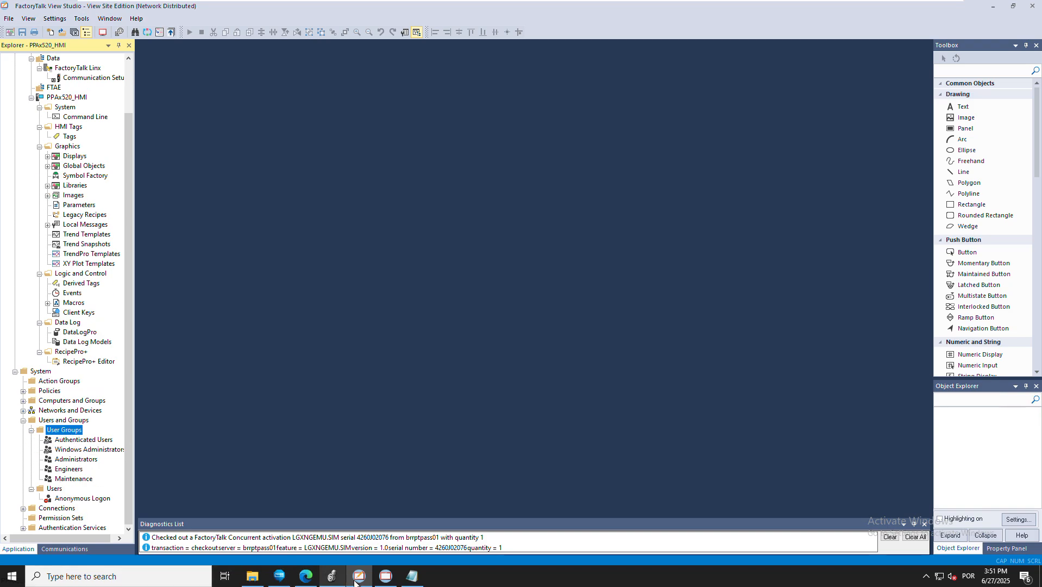
click(412, 576)
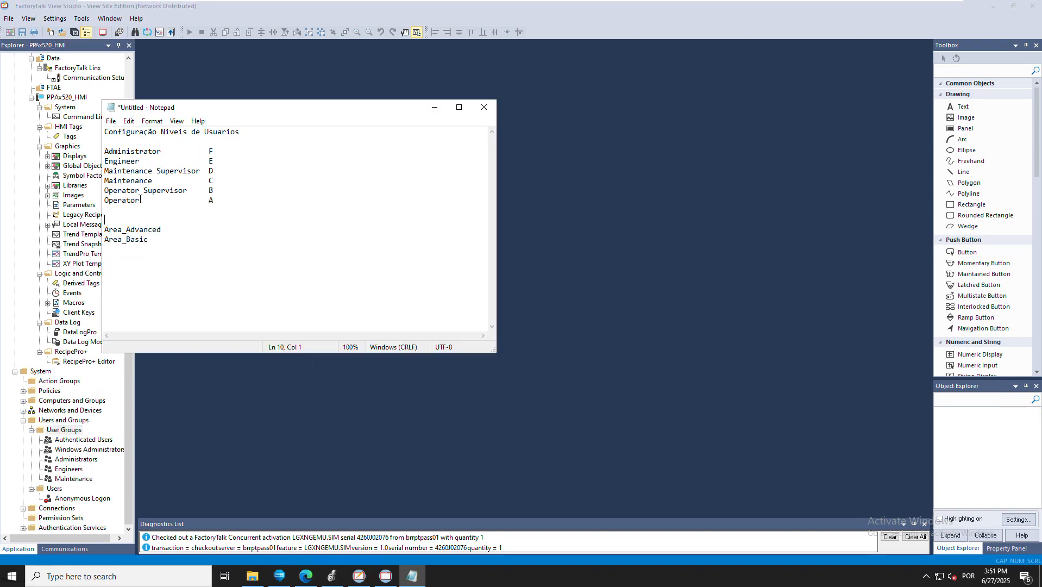
Review the Maintenance Supervisor, Maintenance and Administrator F levels and Area_Advanced/Area_Basic names, then return to View Studio
click(163, 191)
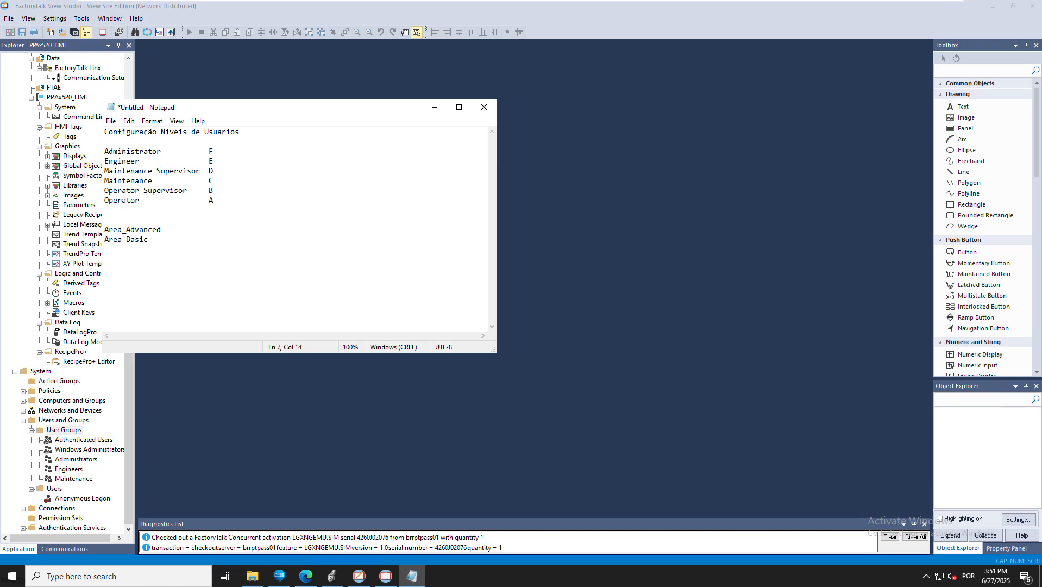
click(139, 180)
click(214, 152)
drag(122, 239, 109, 240)
click(106, 240)
key(Up)
click(149, 239)
click(177, 227)
click(69, 434)
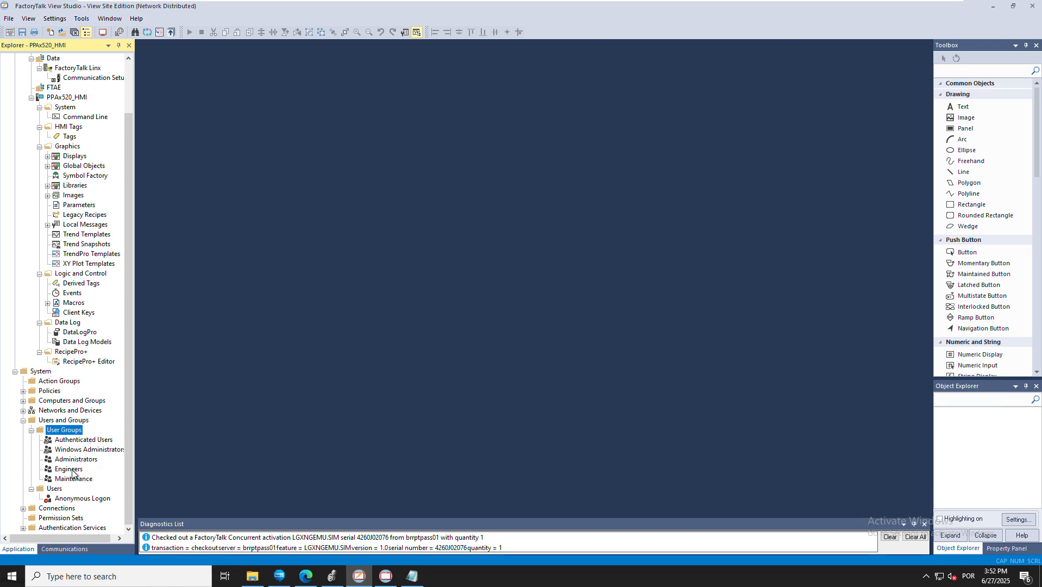
right_click(72, 433)
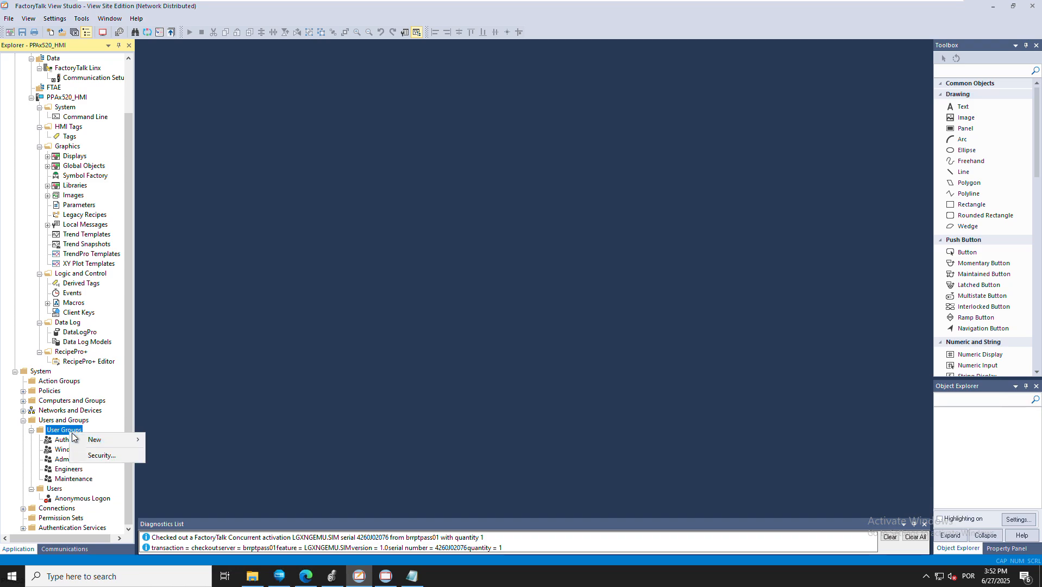
mouse_move(103, 439)
click(237, 443)
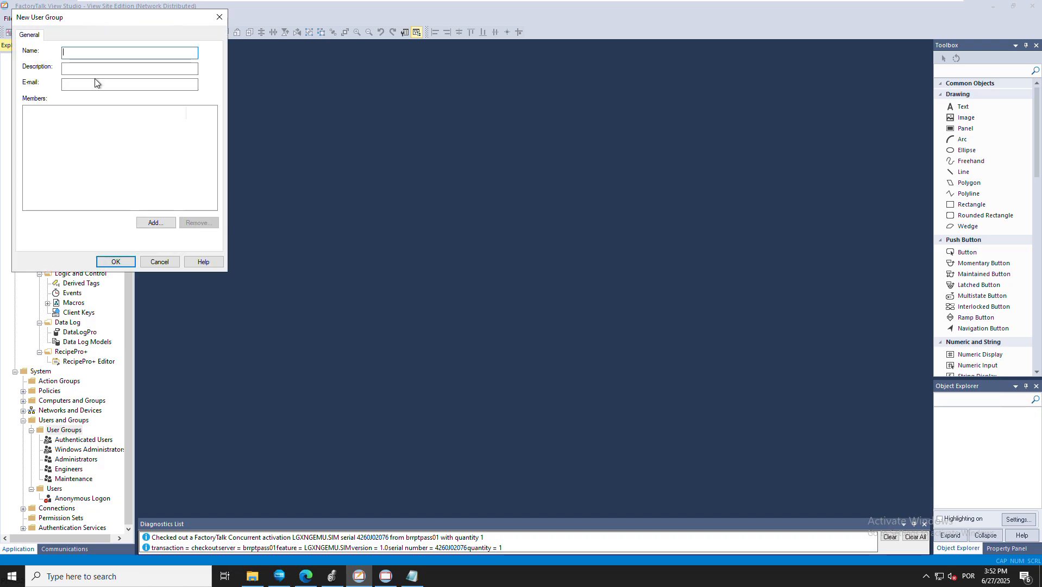
text(Operator)
click(121, 268)
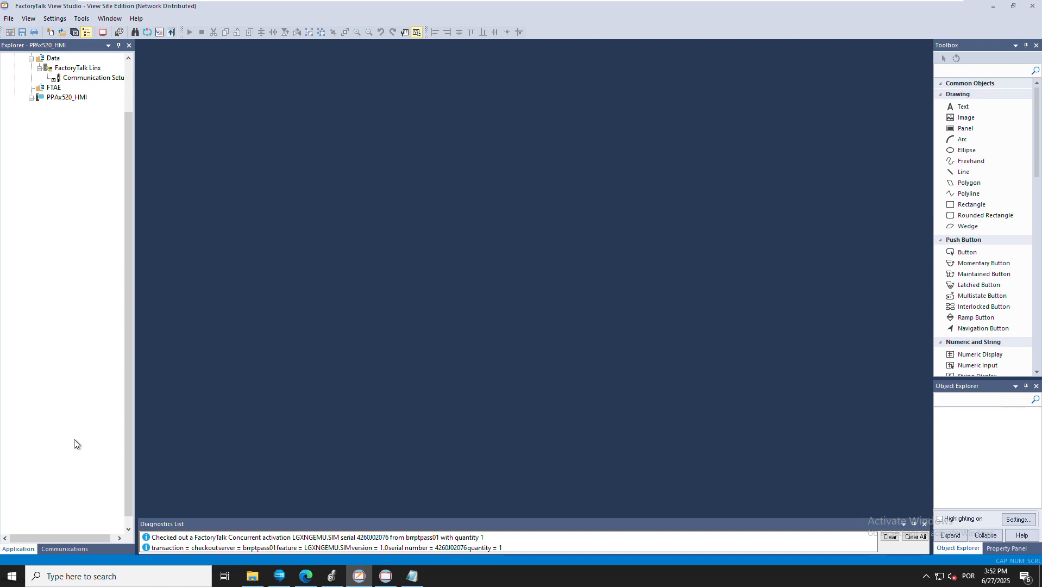
right_click(75, 443)
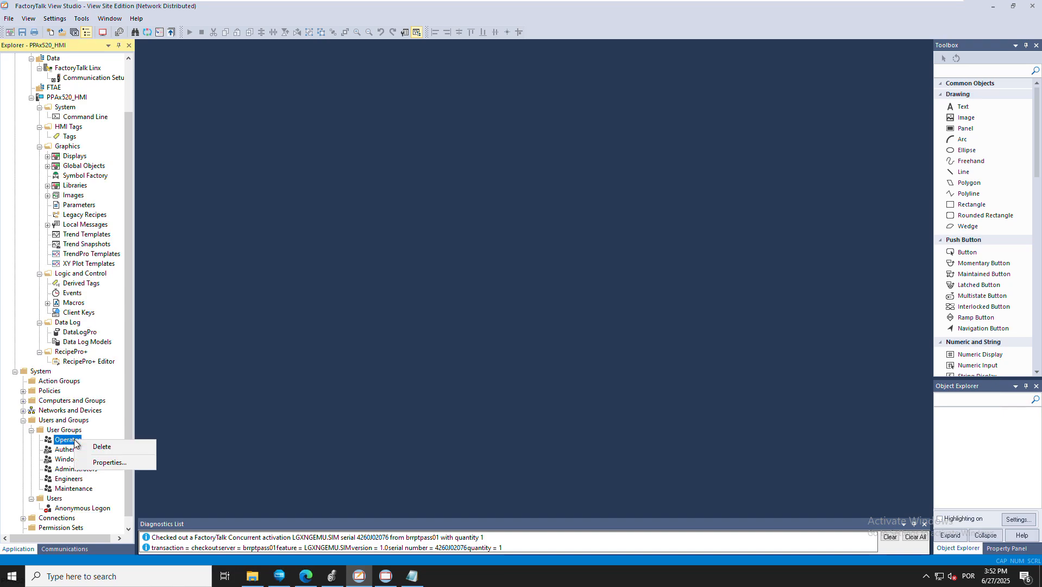
click(100, 445)
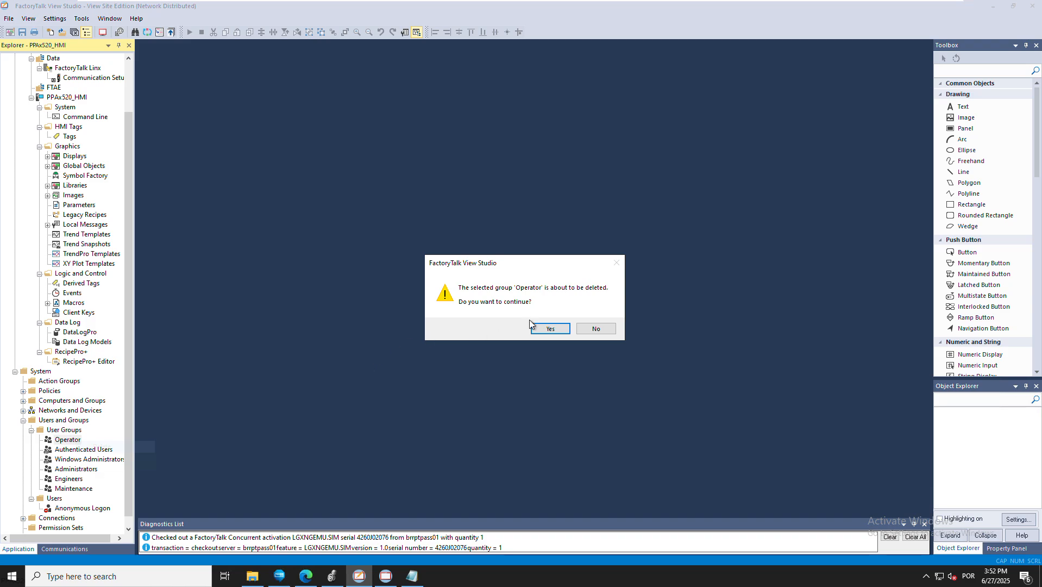
click(546, 328)
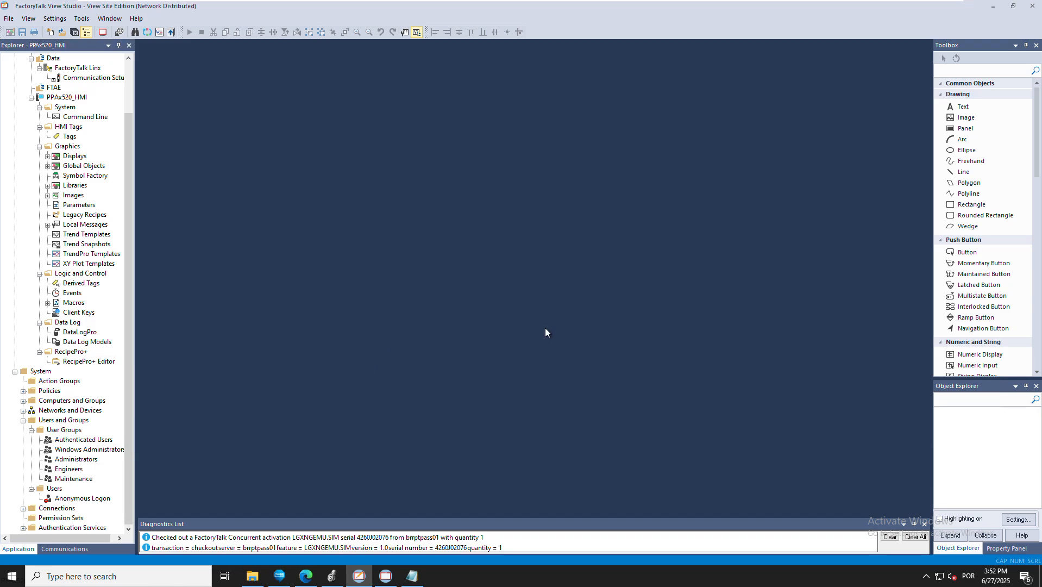
click(80, 432)
Create the Operators and OperatorSupervisor user groups
right_click(80, 432)
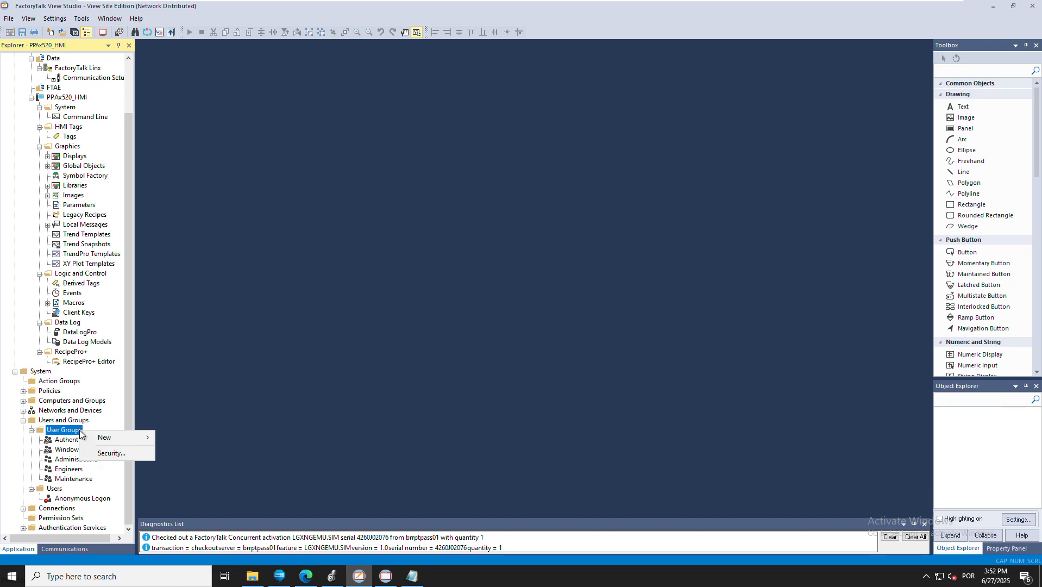
mouse_move(108, 433)
click(192, 435)
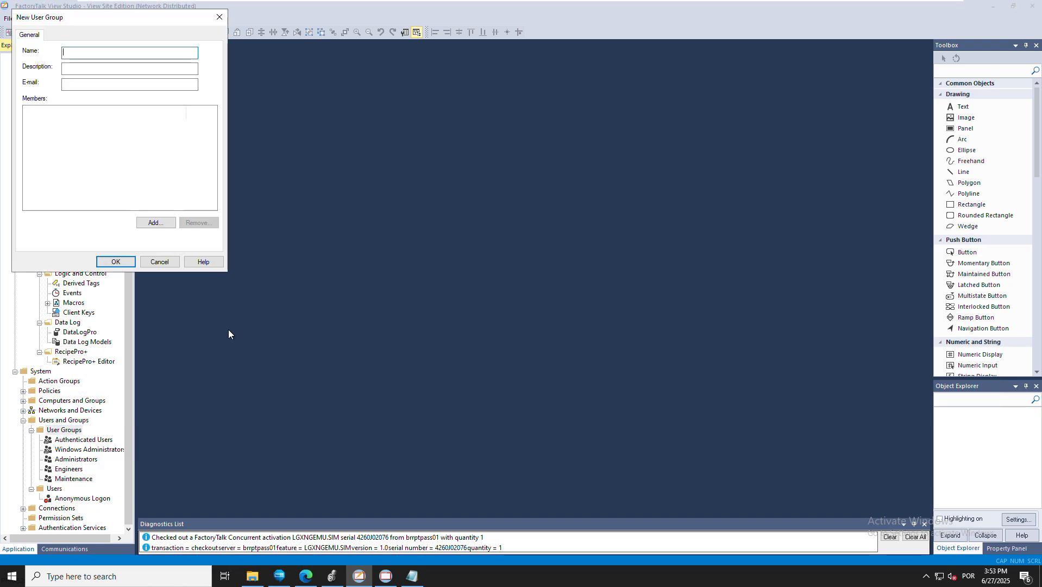
text(Operatoa)
text(s)
key(Tab)
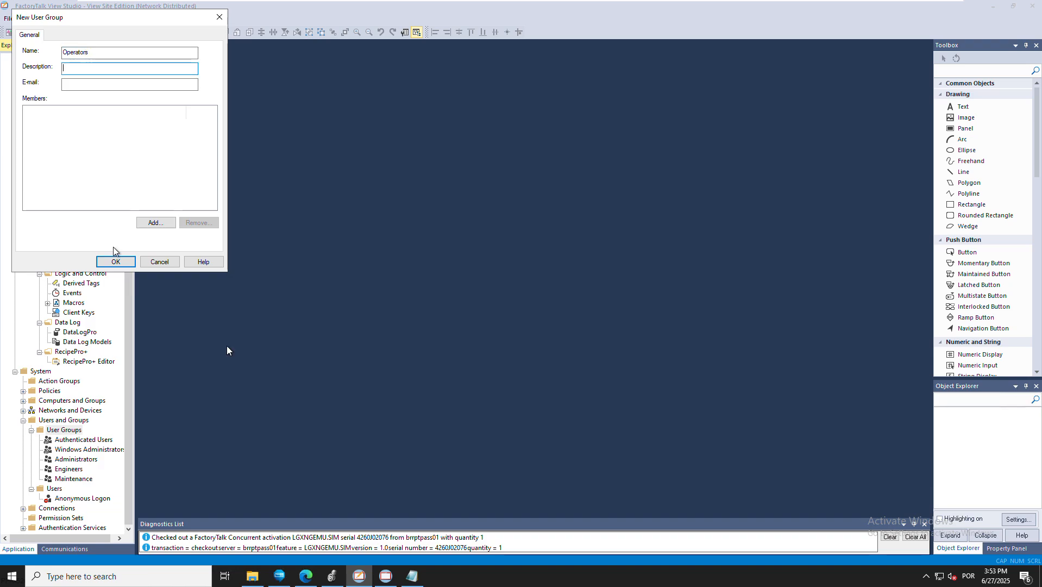
click(116, 262)
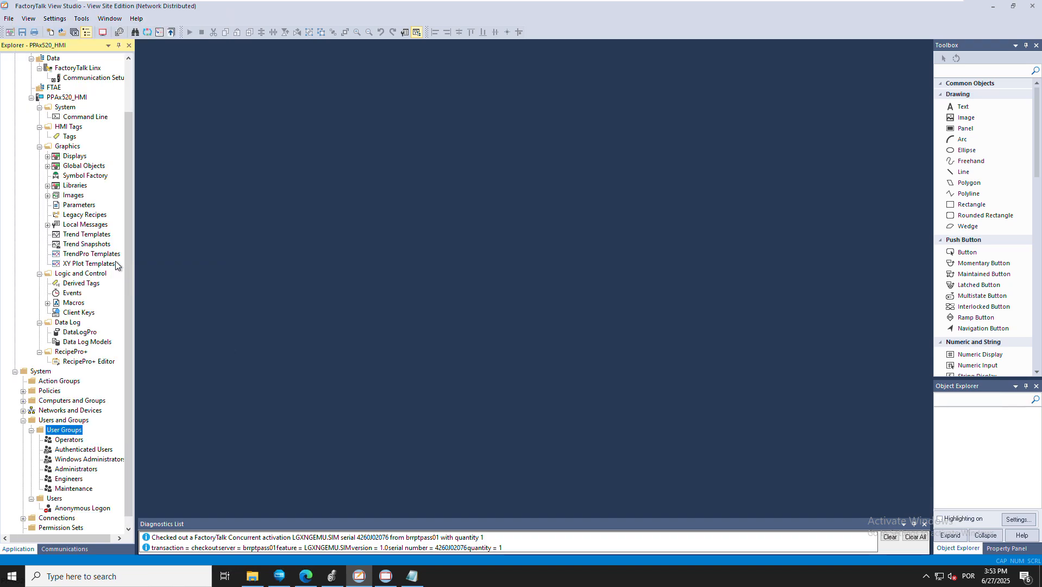
right_click(65, 431)
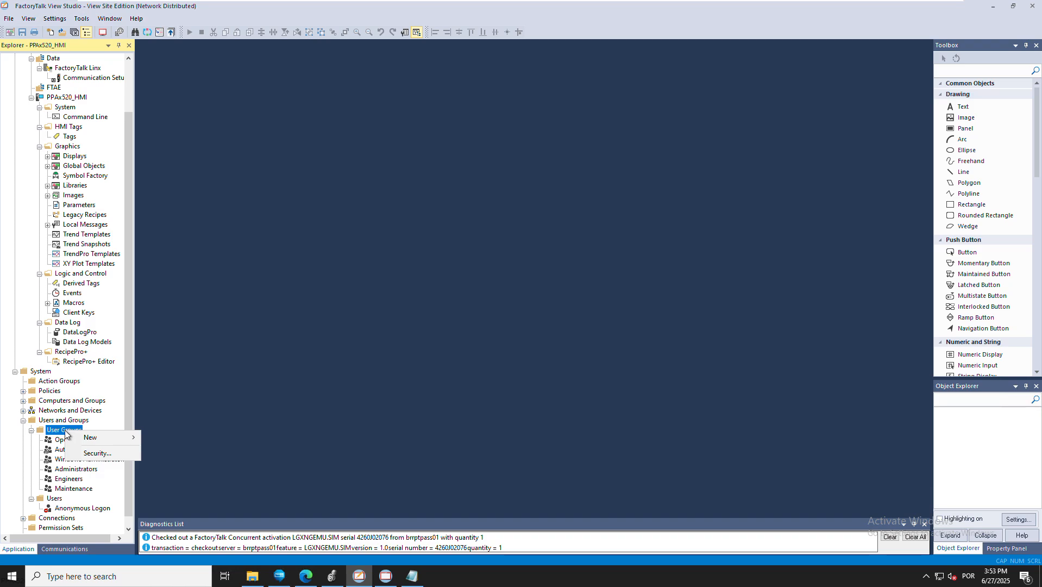
mouse_move(90, 438)
click(176, 436)
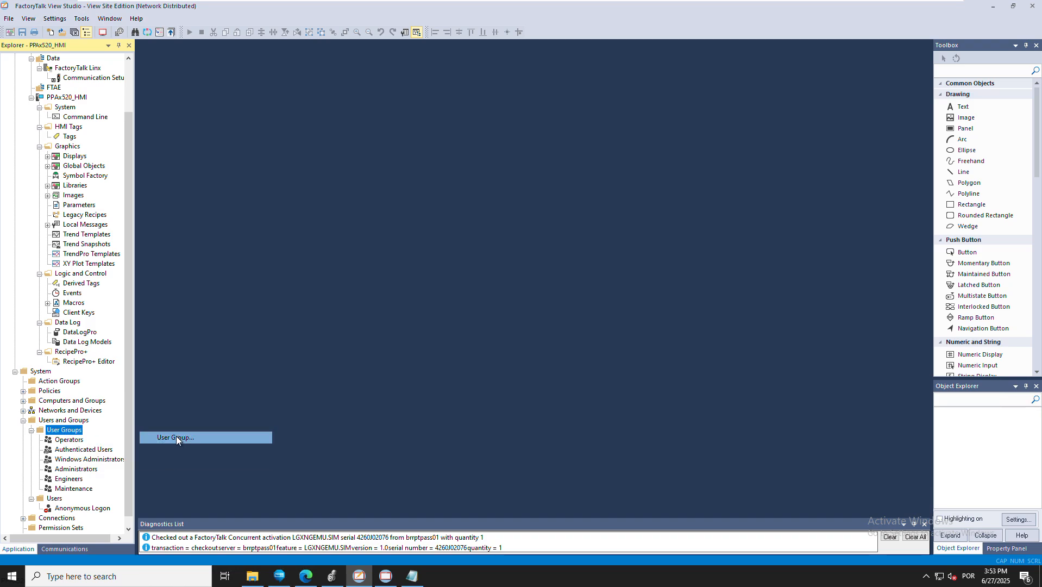
text(Operator)
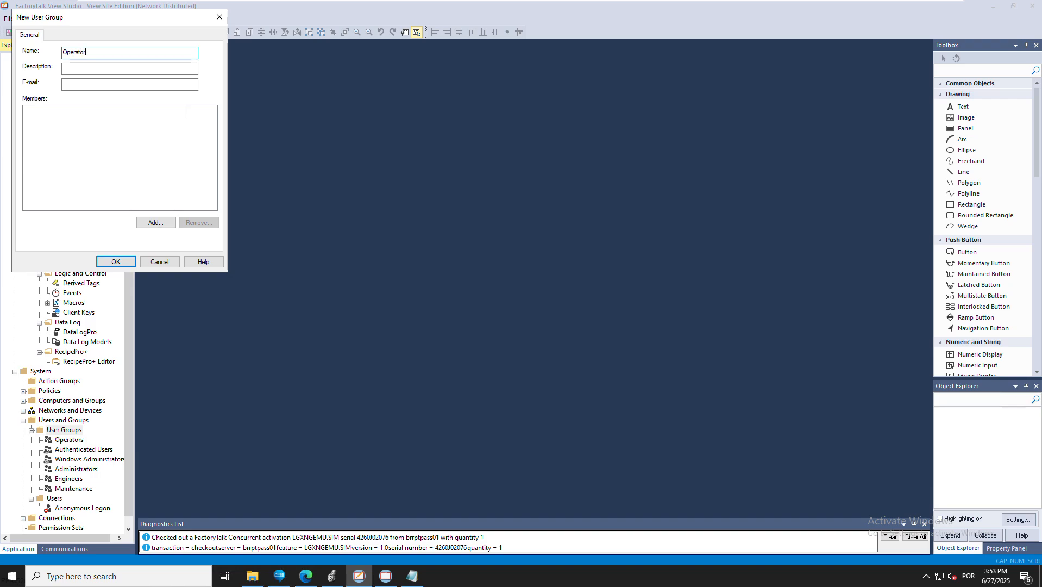
text(Supervisor)
click(114, 261)
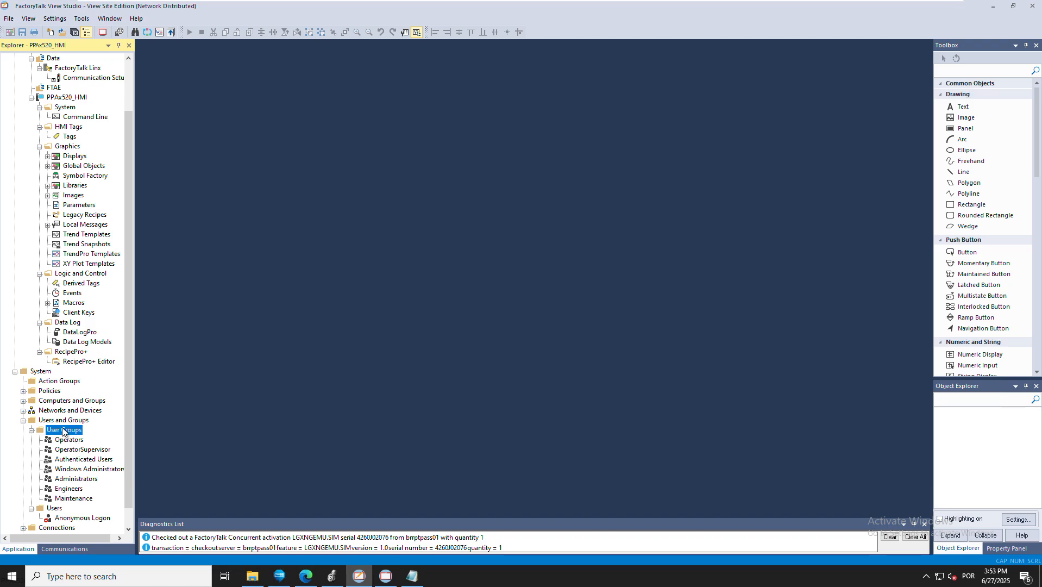
Create the MaintenanceSupervisor and Manager user groups, then bring Notepad back up
right_click(63, 431)
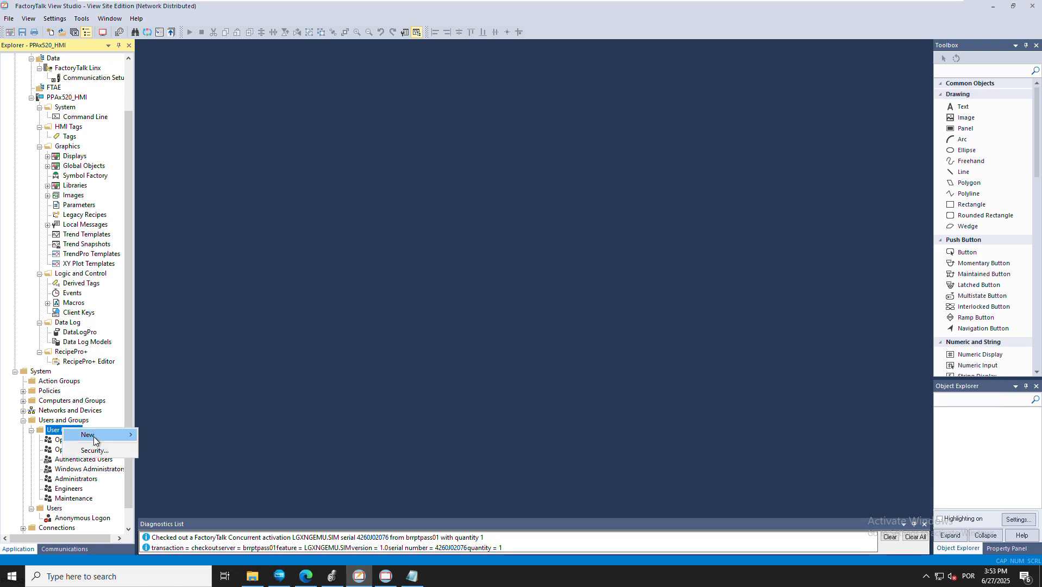
mouse_move(94, 441)
click(174, 435)
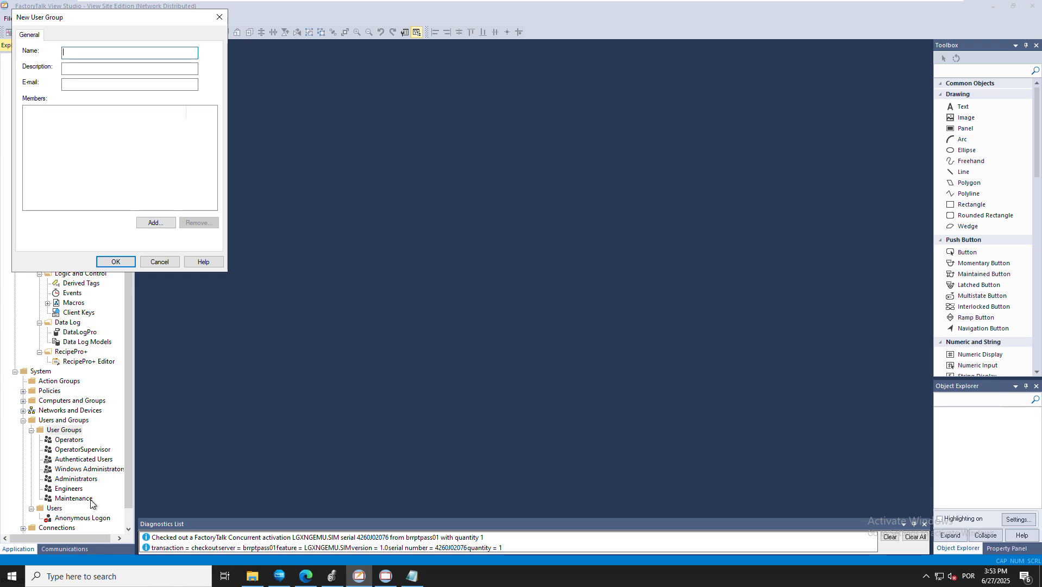
text(MaintenanceSupervisor)
click(113, 263)
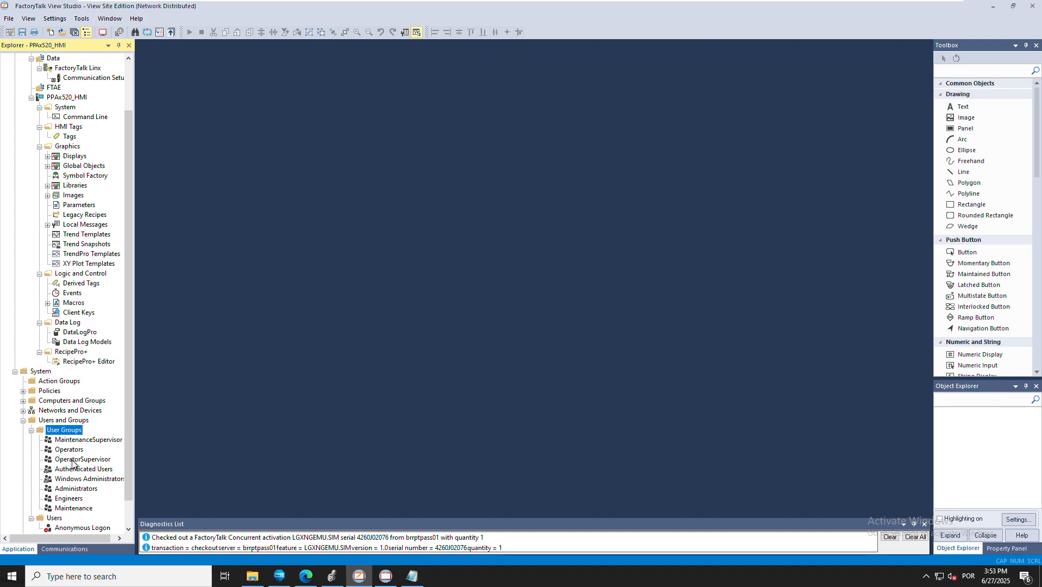
click(69, 500)
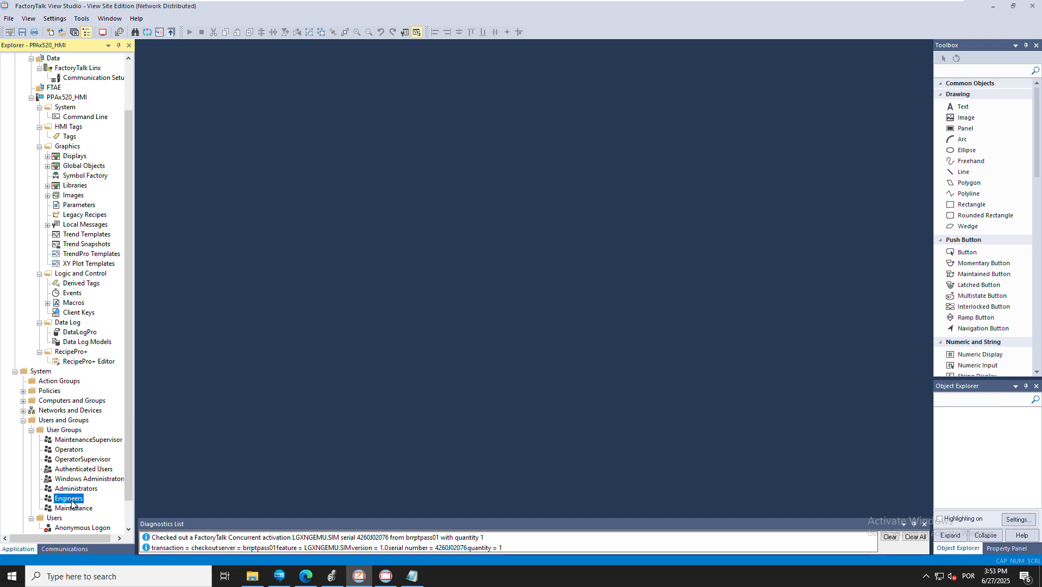
click(72, 432)
right_click(73, 432)
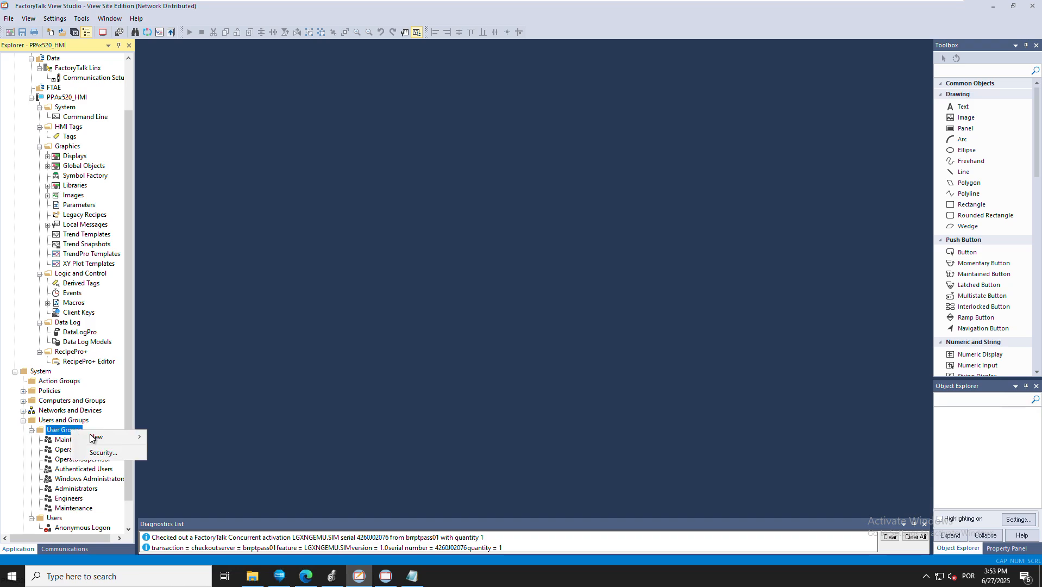
mouse_move(95, 436)
click(181, 437)
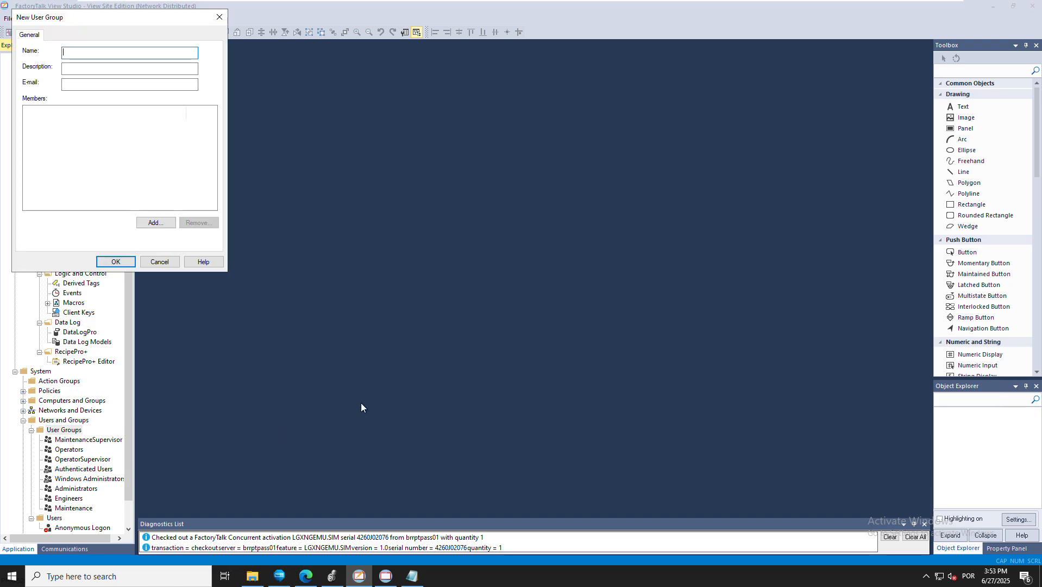
text(Manager)
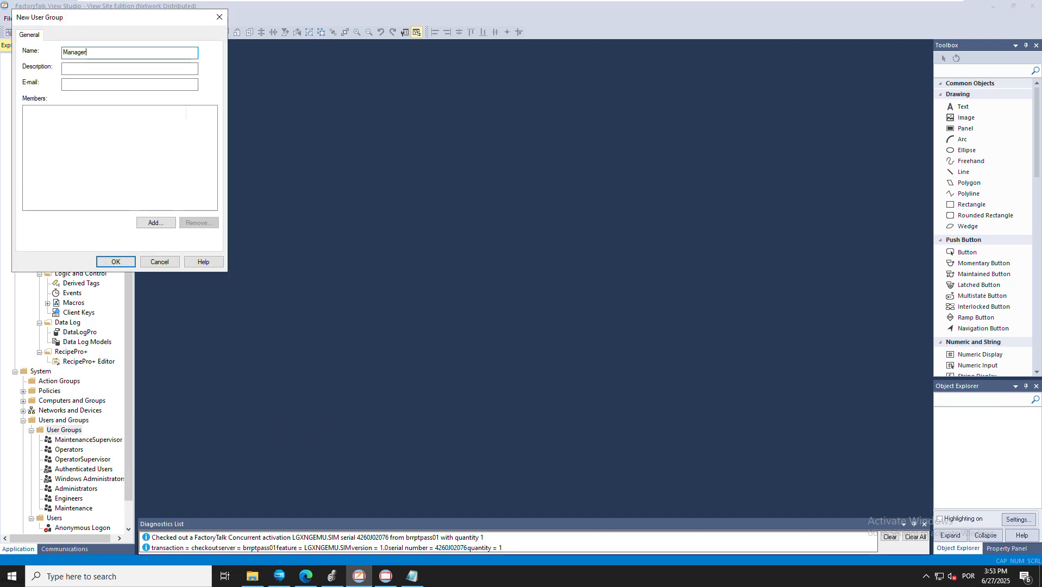
click(116, 261)
click(413, 578)
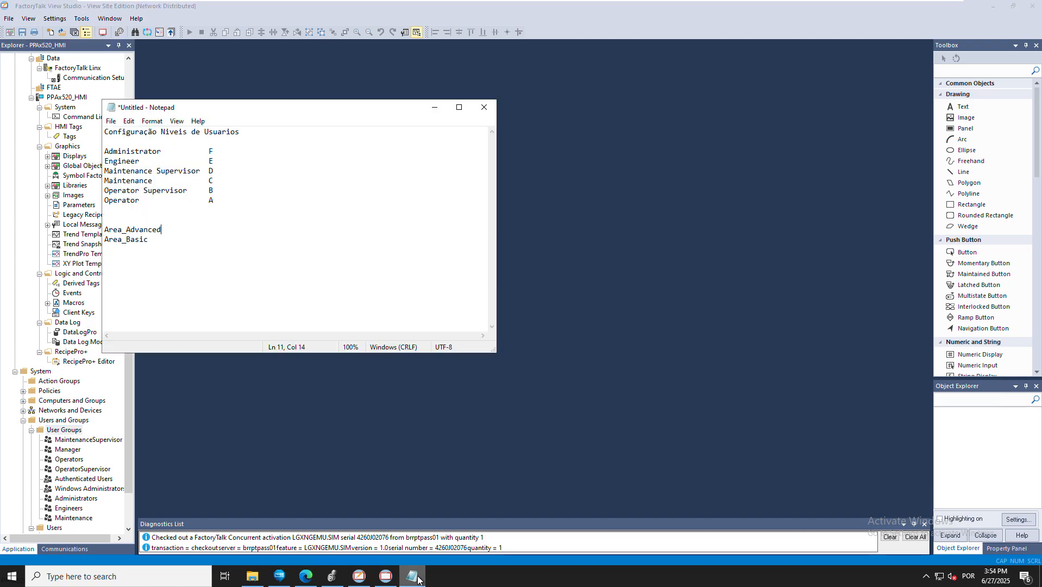
Add a Manager level F line and change the Administrator level to G
click(214, 153)
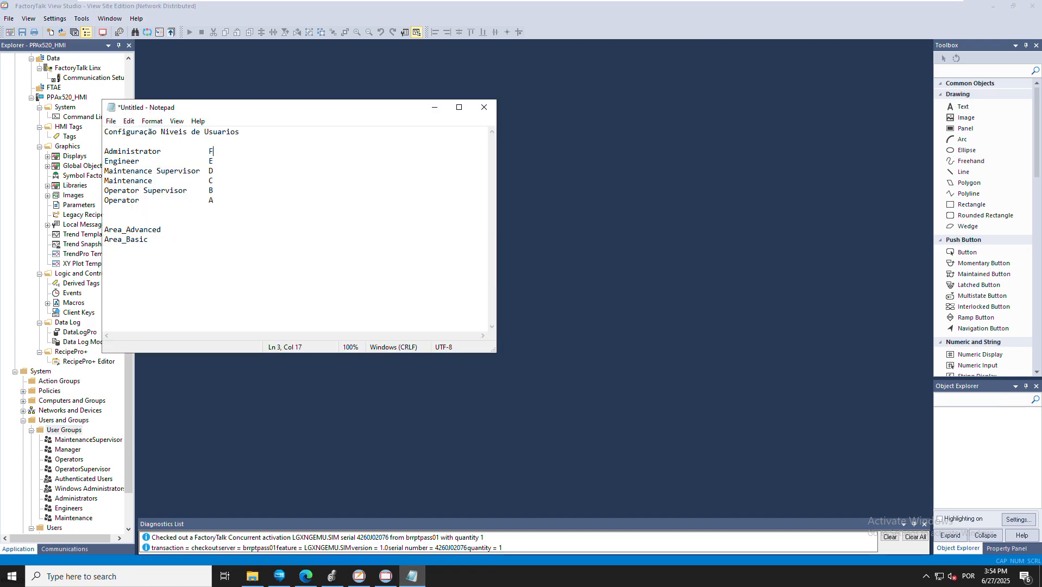
key(Return)
text(Manager)
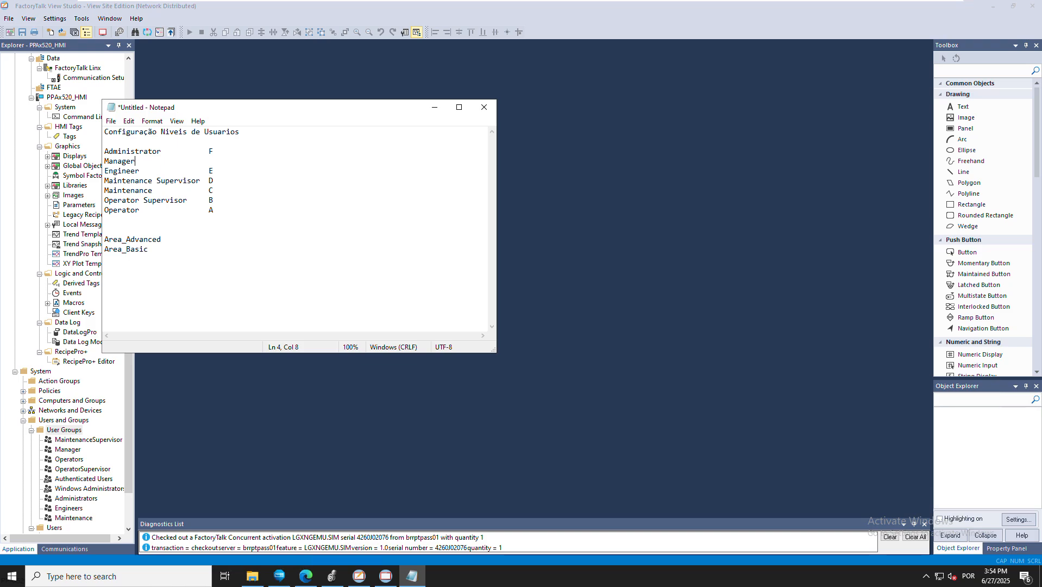
key(Tab)
key(Tab)
key(Tab)
text(F)
click(302, 155)
key(BackSpace)
text(G)
Check Operator level A, revisit the User Groups node, and go to the Area_Basic line
drag(296, 109, 400, 109)
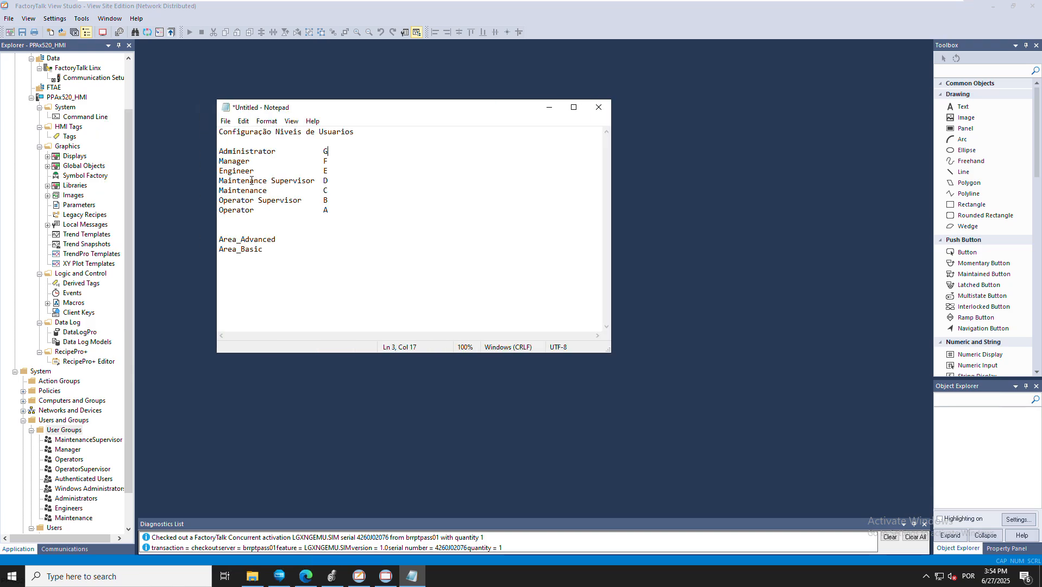
click(333, 211)
click(323, 422)
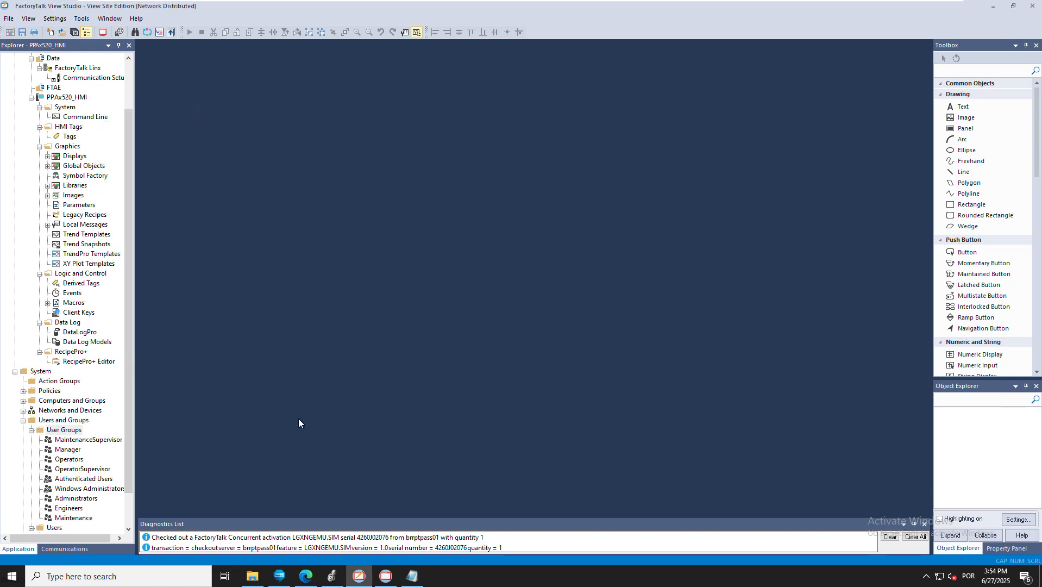
click(64, 453)
click(64, 430)
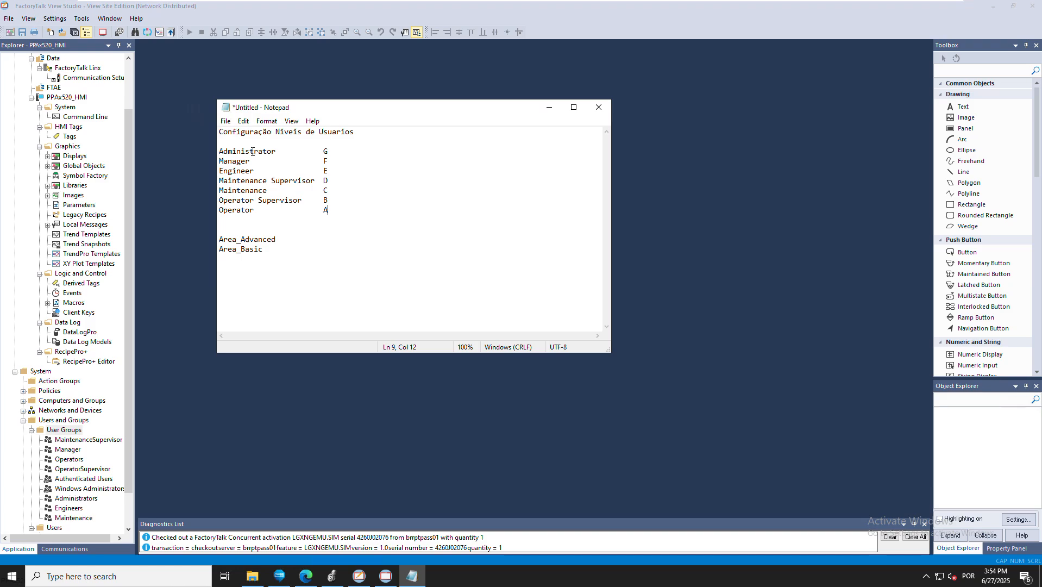
click(277, 250)
Open BB101 under TK101 and read Area01 as the PMTR block's HMI security area name
click(332, 578)
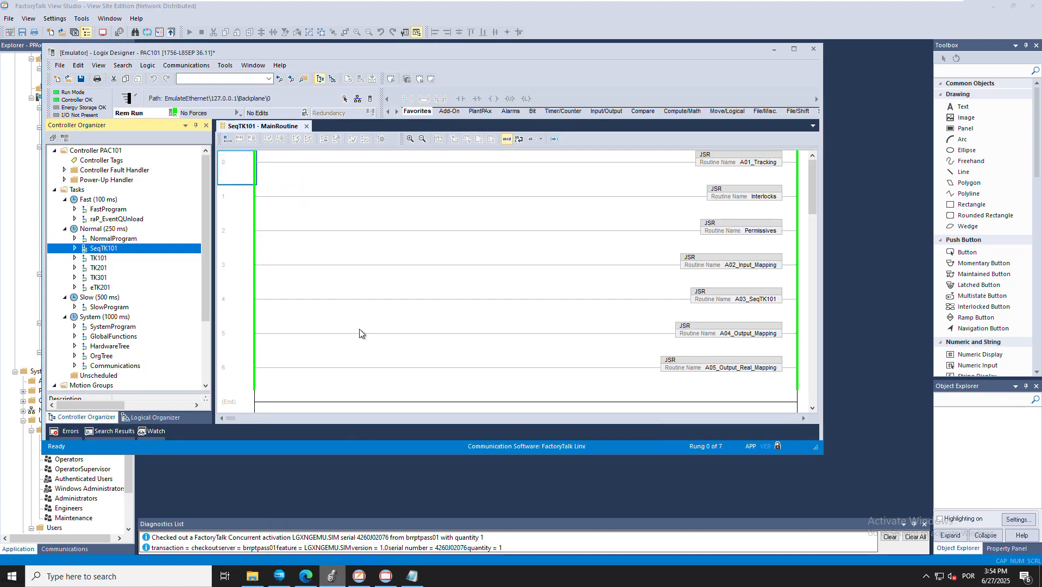
click(76, 258)
click(105, 288)
double_click(105, 288)
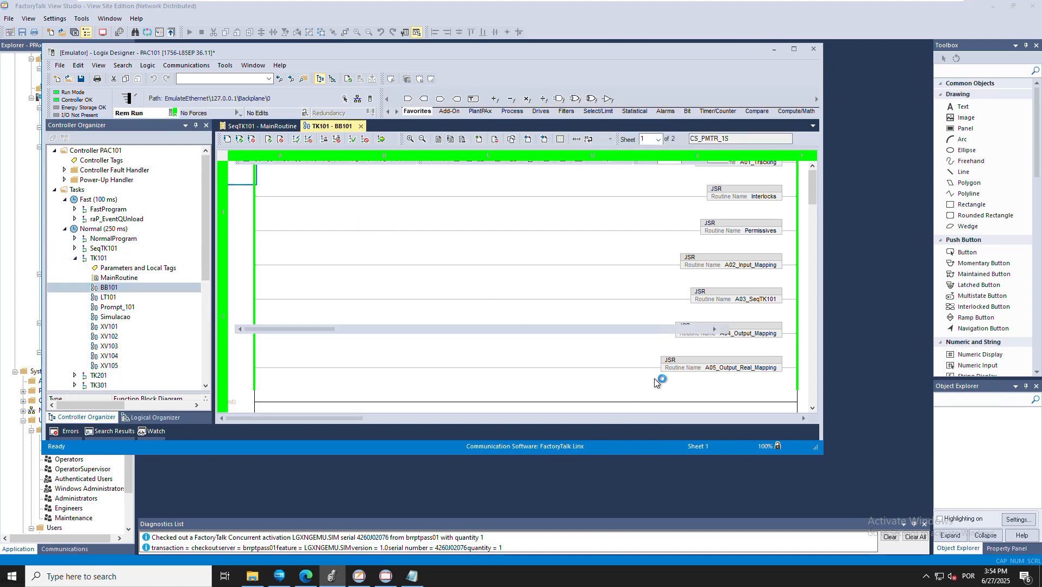
scroll(691, 293, up, 5)
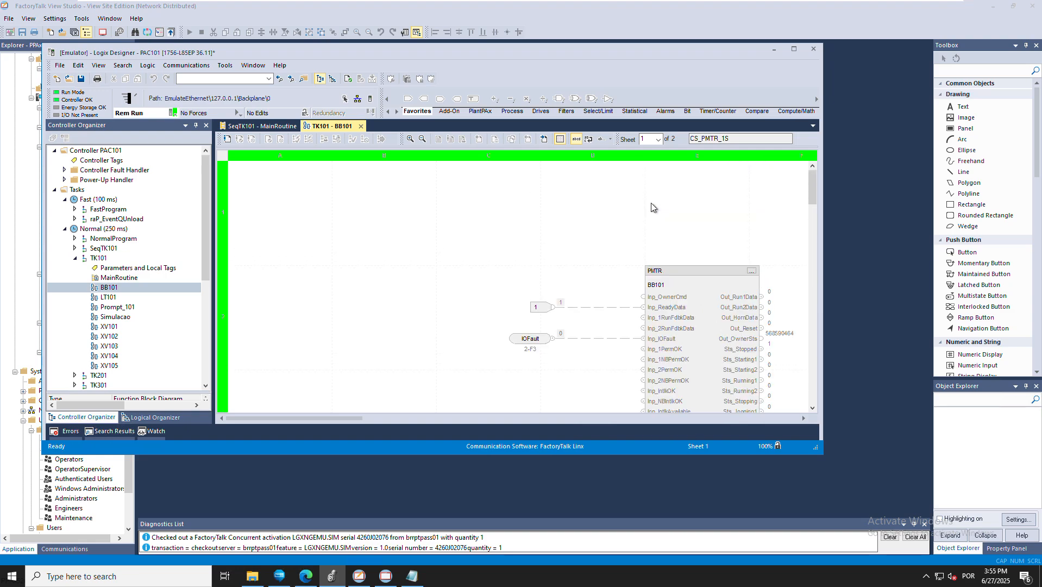
click(752, 271)
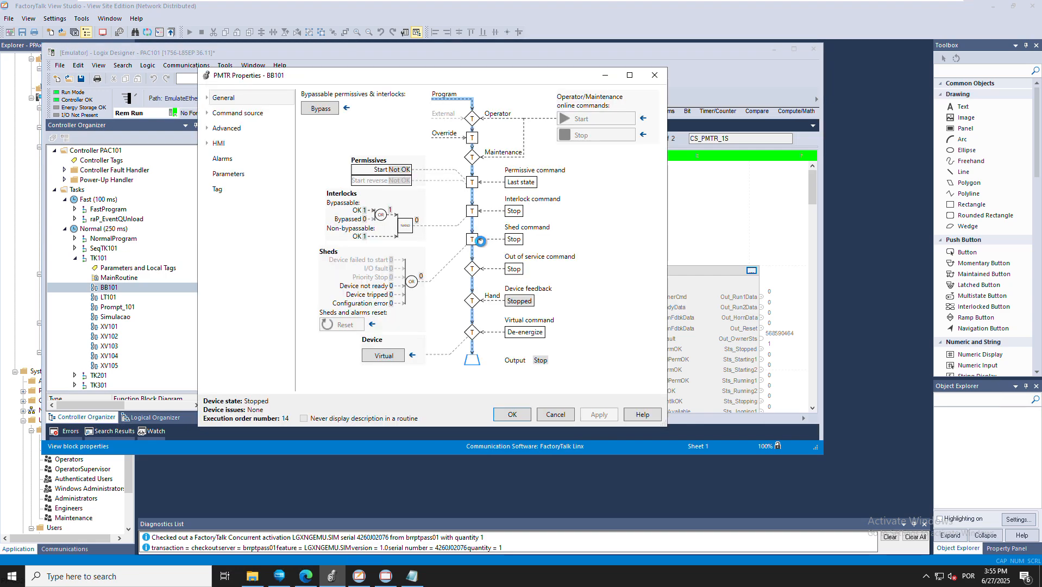
click(225, 143)
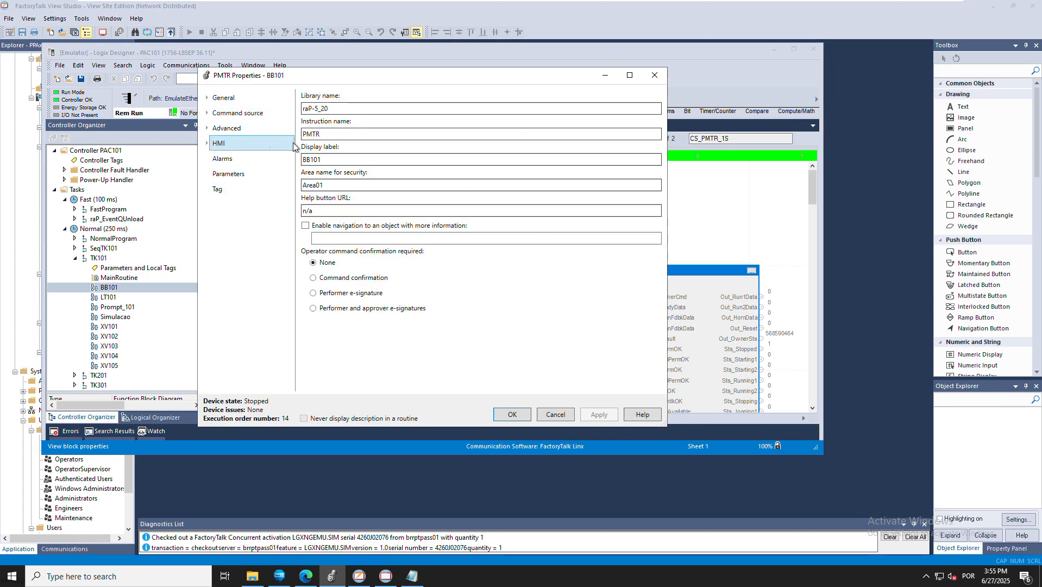
click(337, 188)
drag(328, 185, 294, 191)
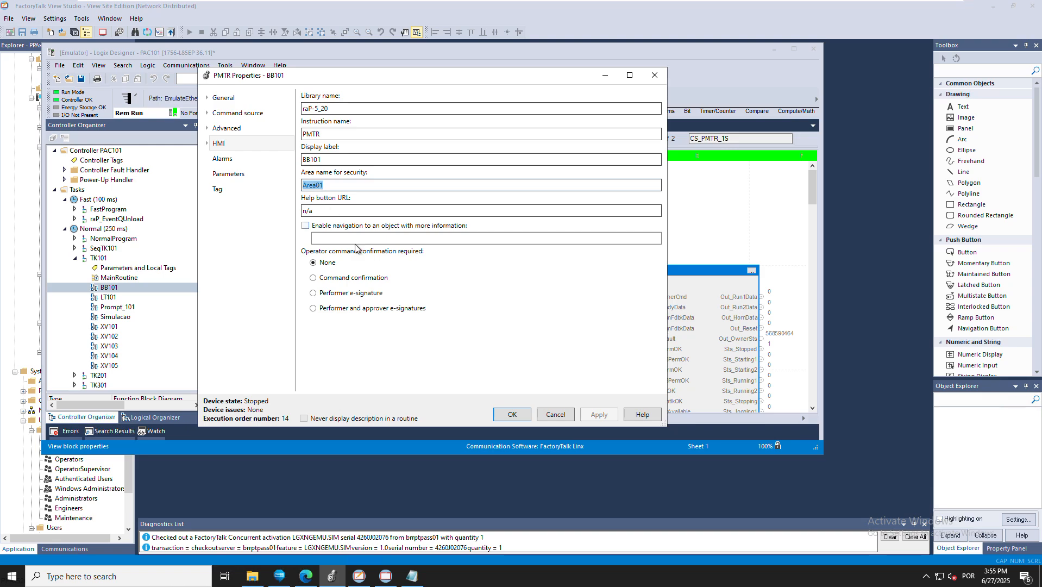
click(504, 416)
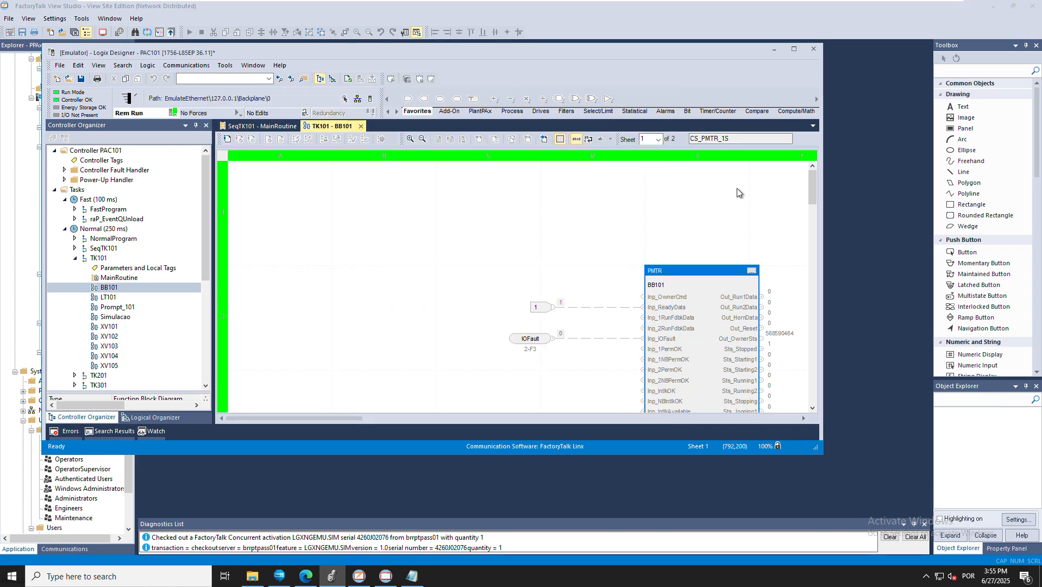
click(258, 480)
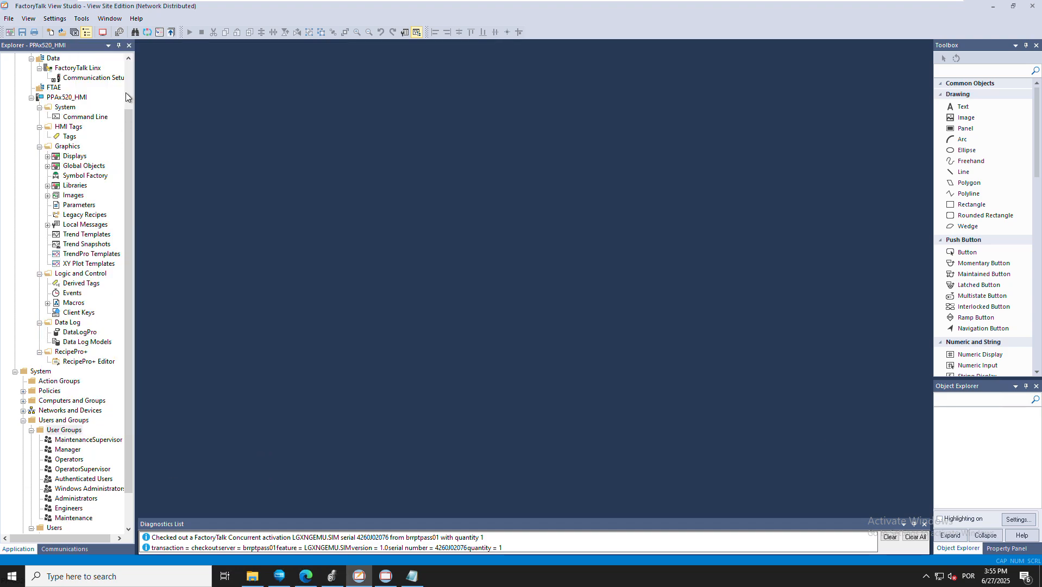
scroll(125, 92, up, 2)
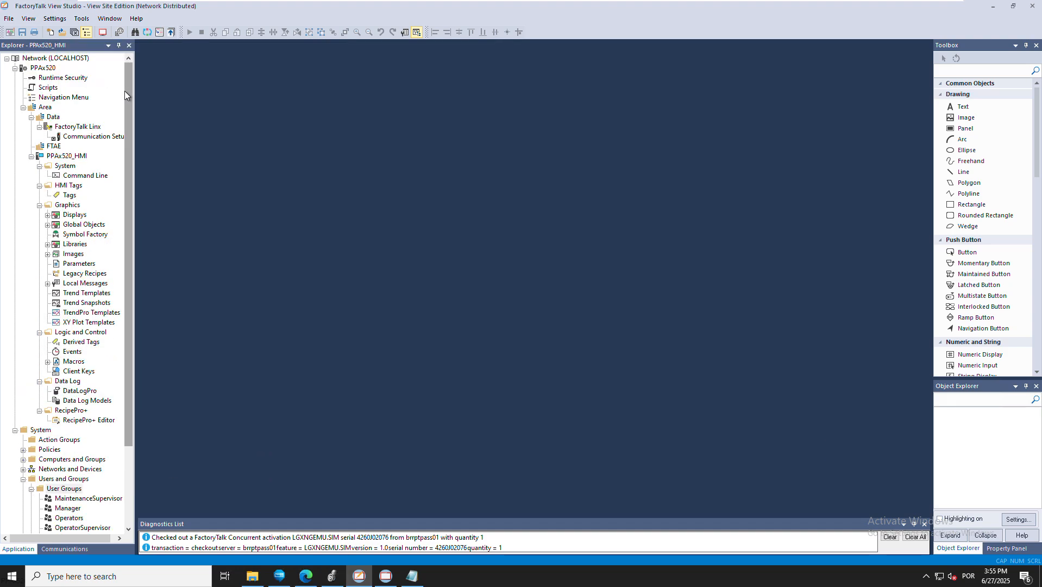
Open Runtime Security, inspect its seven accounts, and open the PPAx520 Security Settings dialog
click(53, 82)
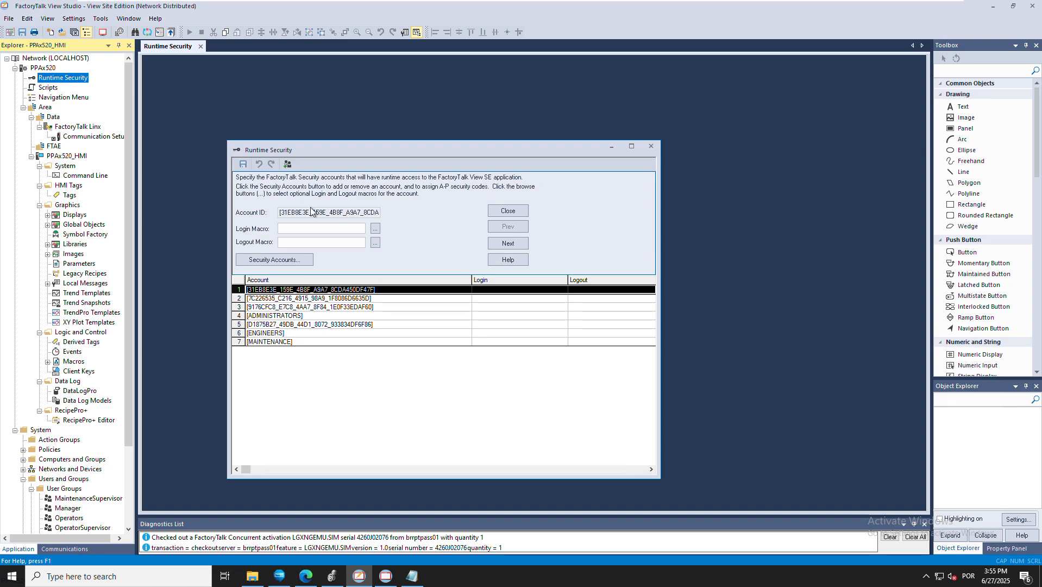
click(311, 300)
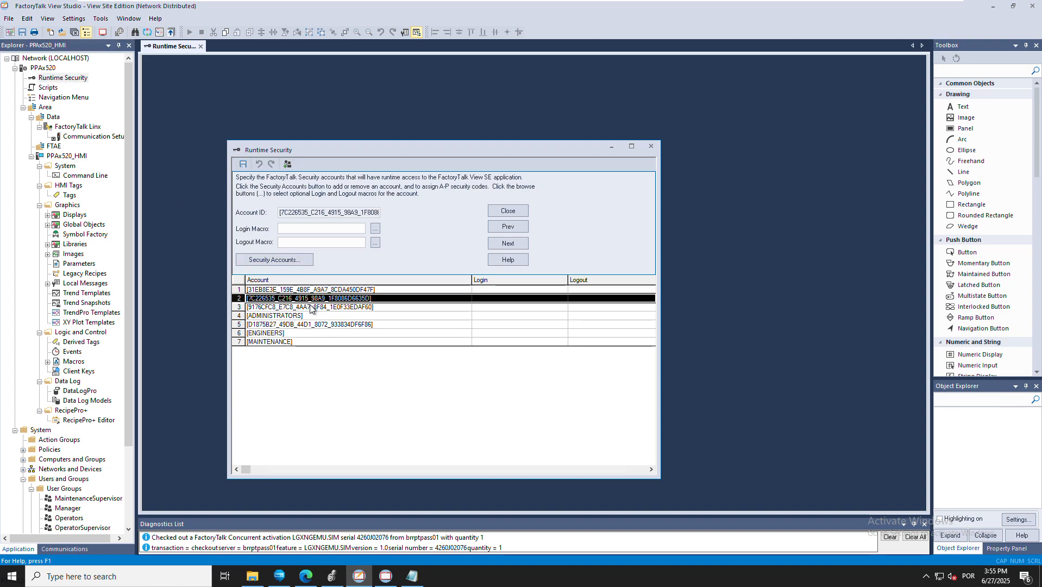
click(312, 309)
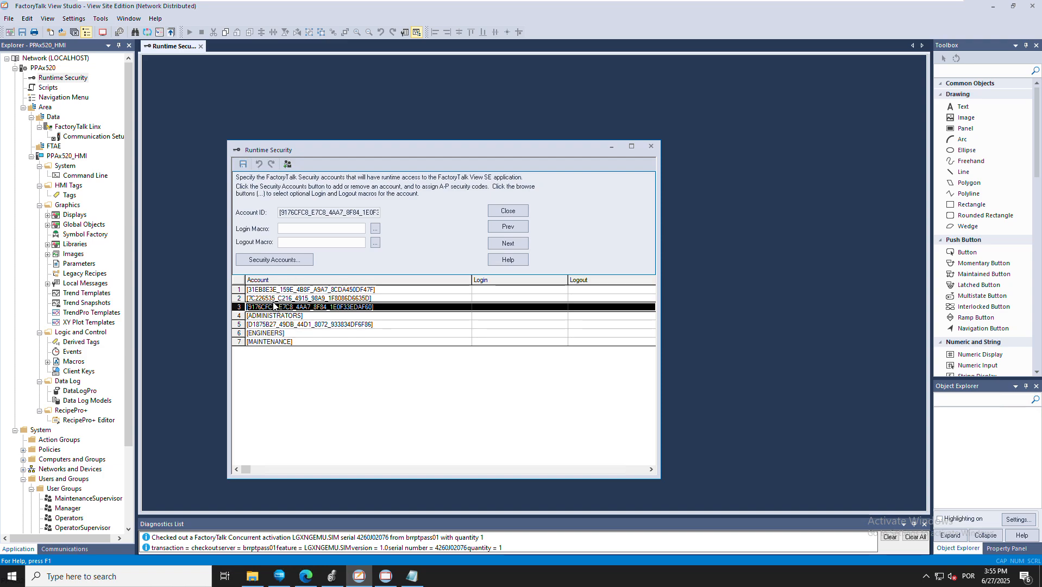
click(266, 259)
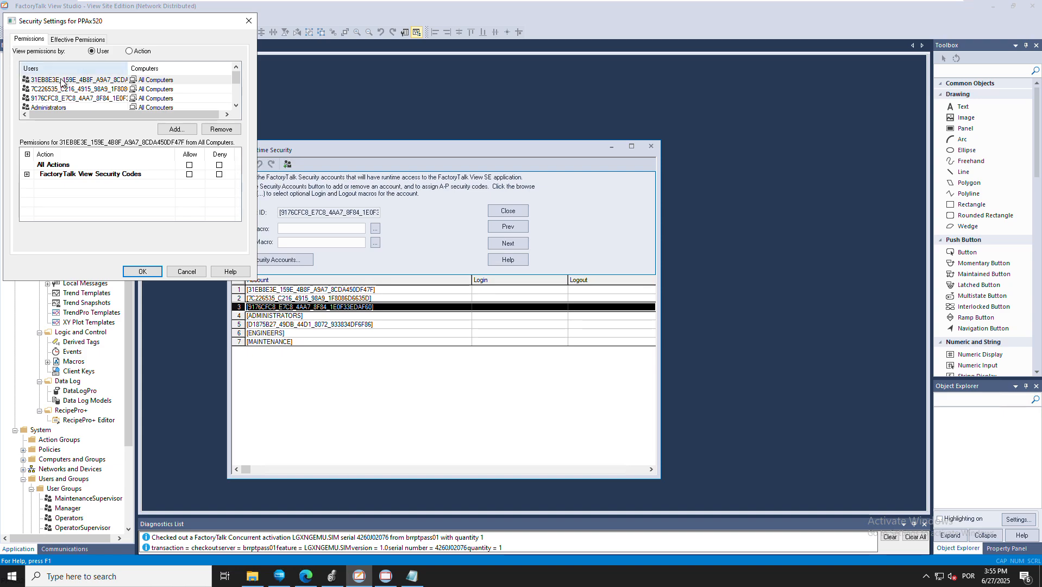
Remove all the raw account ID entries from the security permissions
click(218, 132)
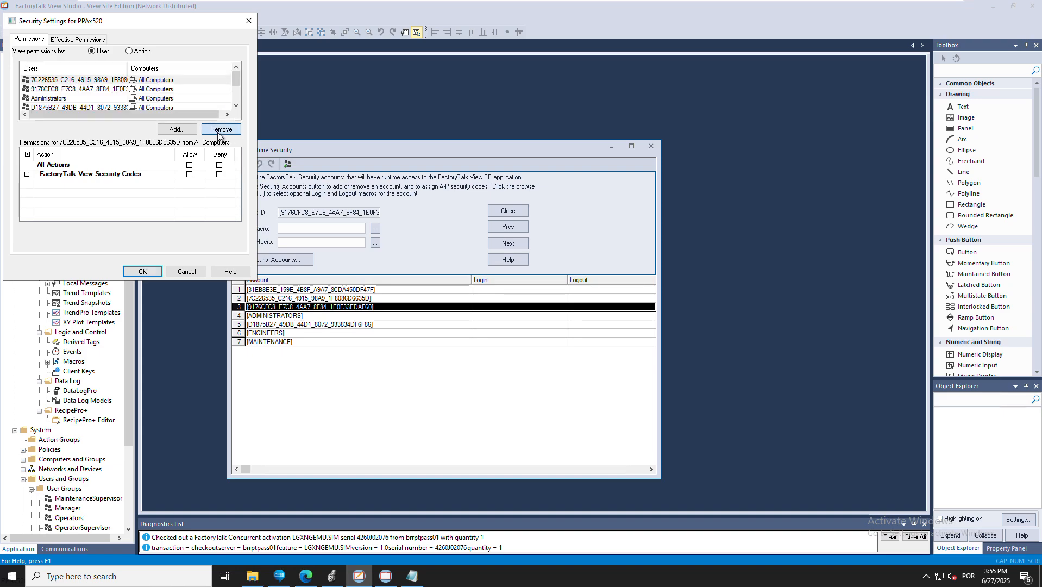
click(219, 132)
click(218, 132)
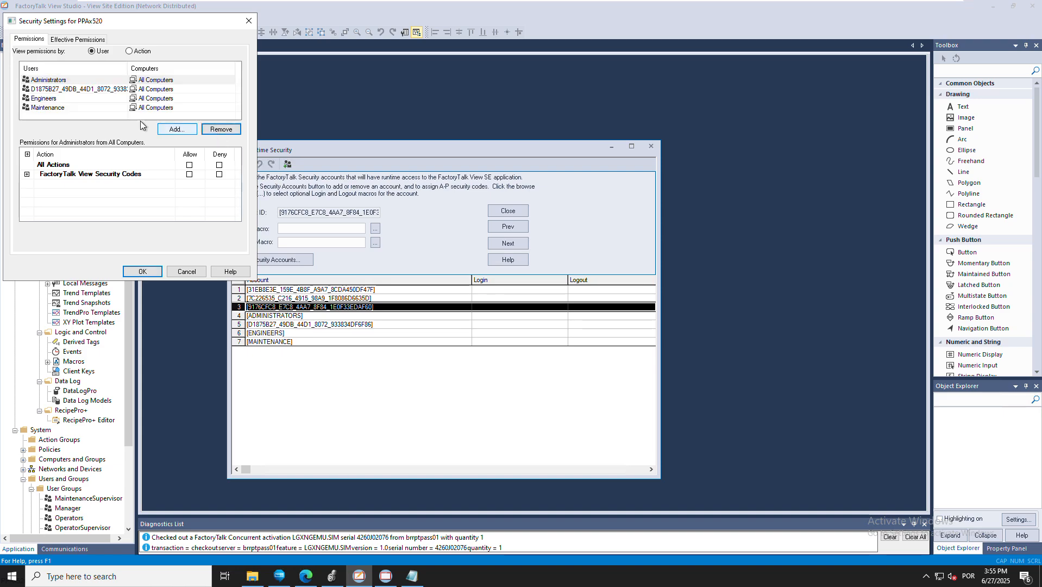
click(97, 90)
click(220, 129)
Add the Operators and OperatorSupervisor groups to the permissions
click(66, 80)
click(175, 129)
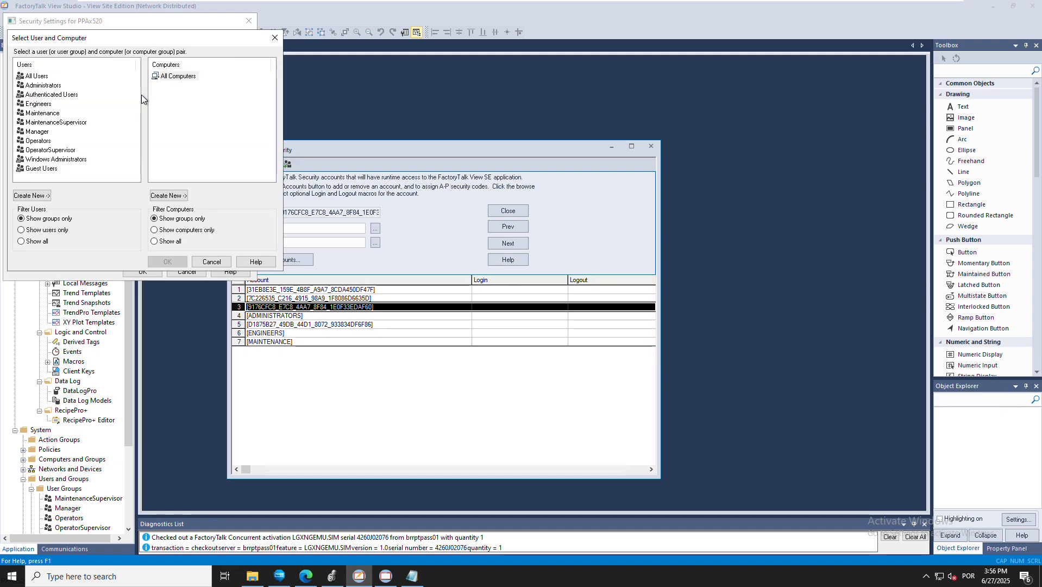
click(44, 141)
click(168, 262)
click(177, 129)
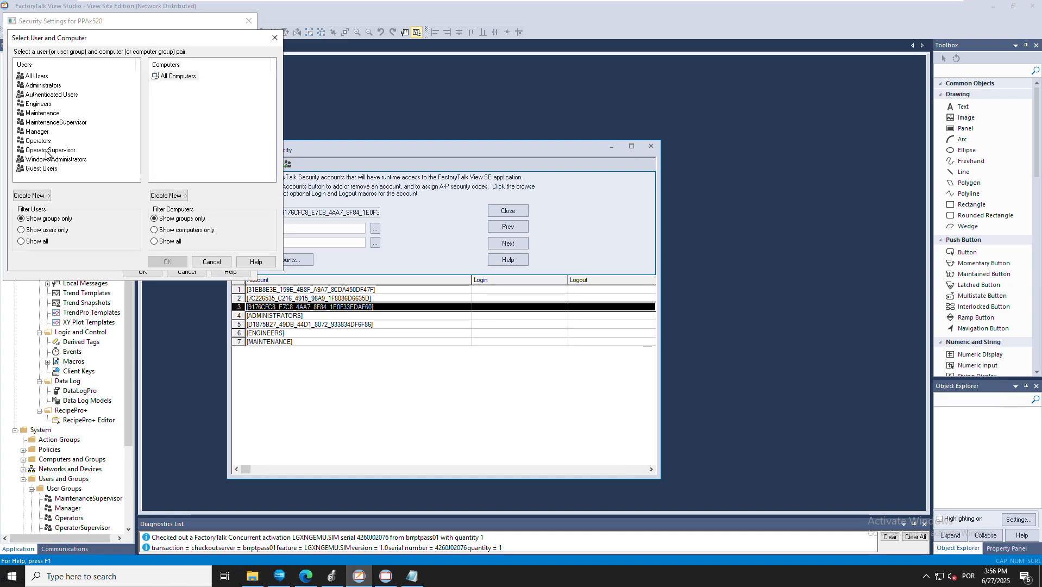
click(46, 151)
click(167, 261)
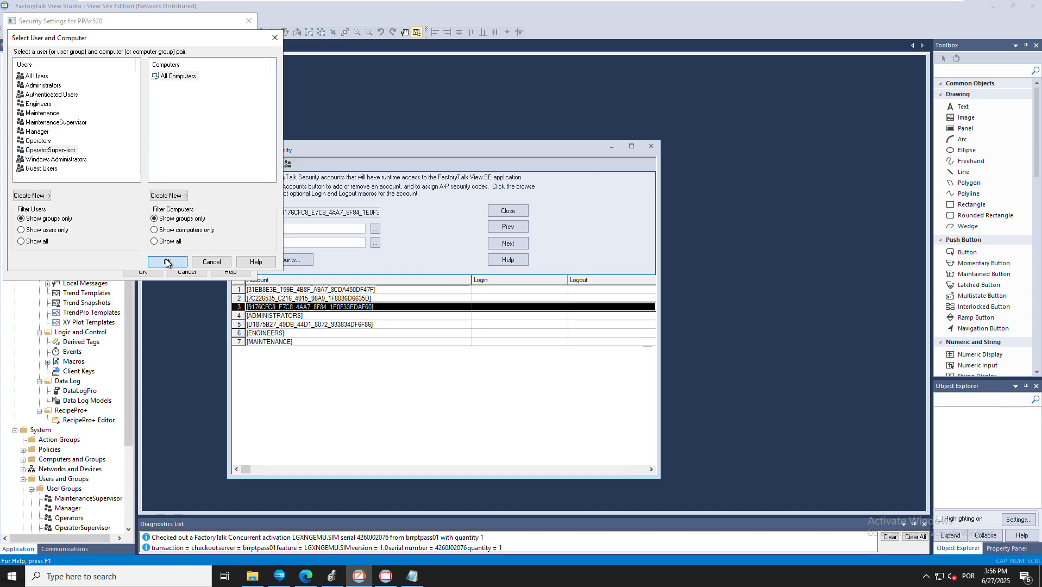
Add MaintenanceSupervisor and Manager, dismiss the duplicate Administrators warning, and enlarge the settings window
click(74, 80)
click(179, 131)
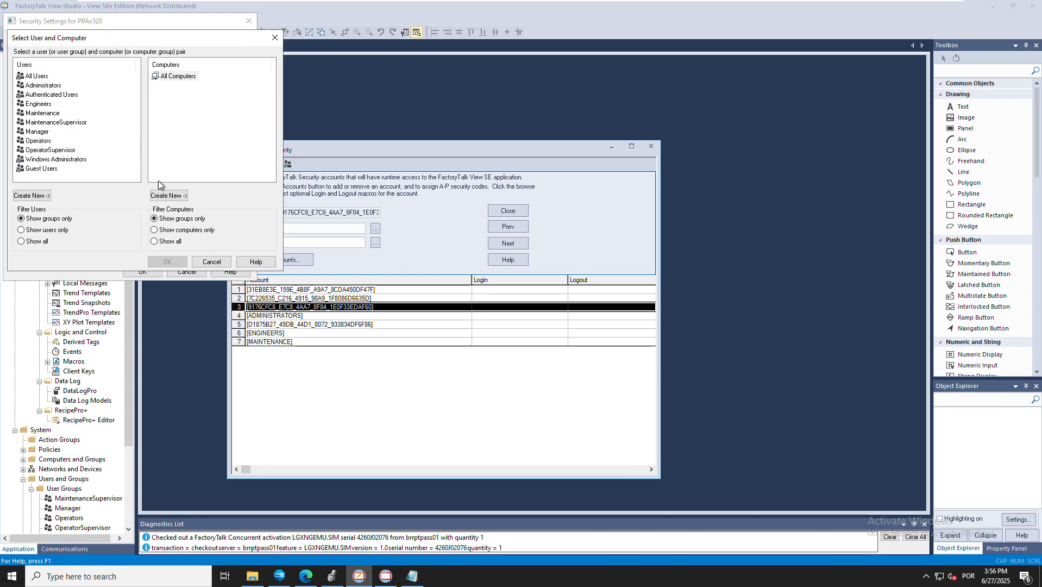
click(46, 123)
click(160, 260)
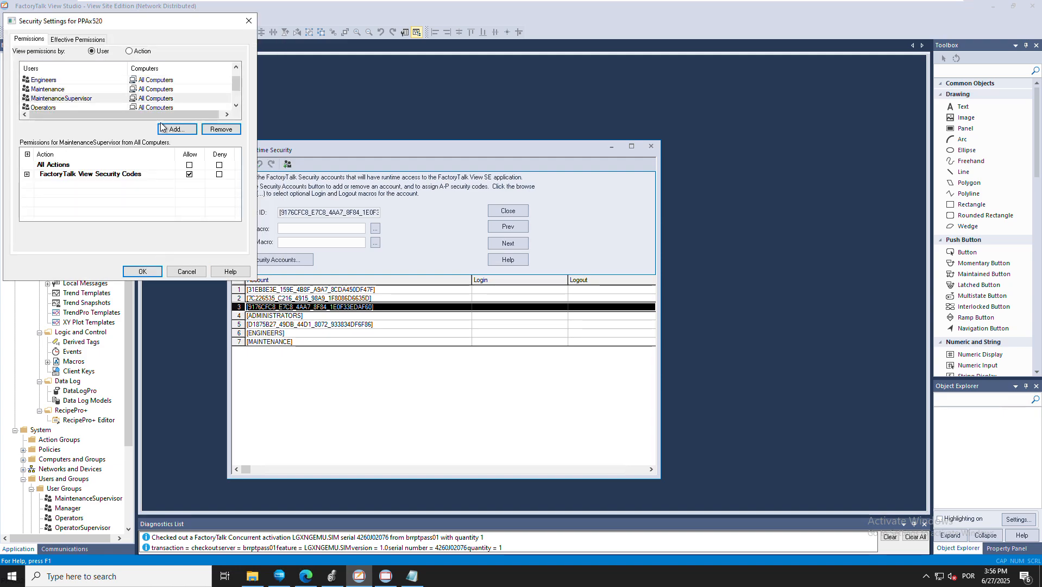
click(175, 129)
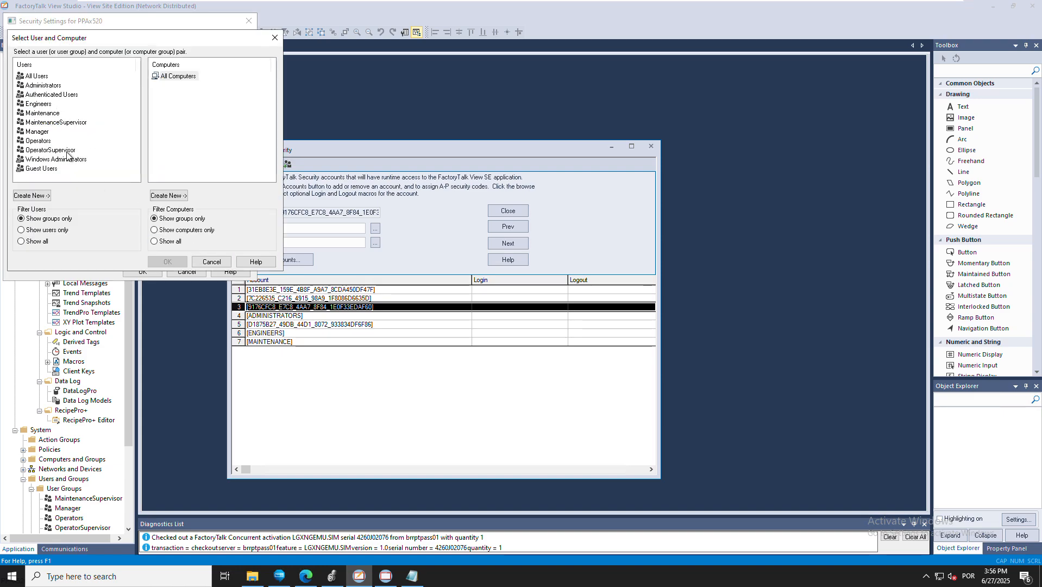
click(39, 132)
click(166, 262)
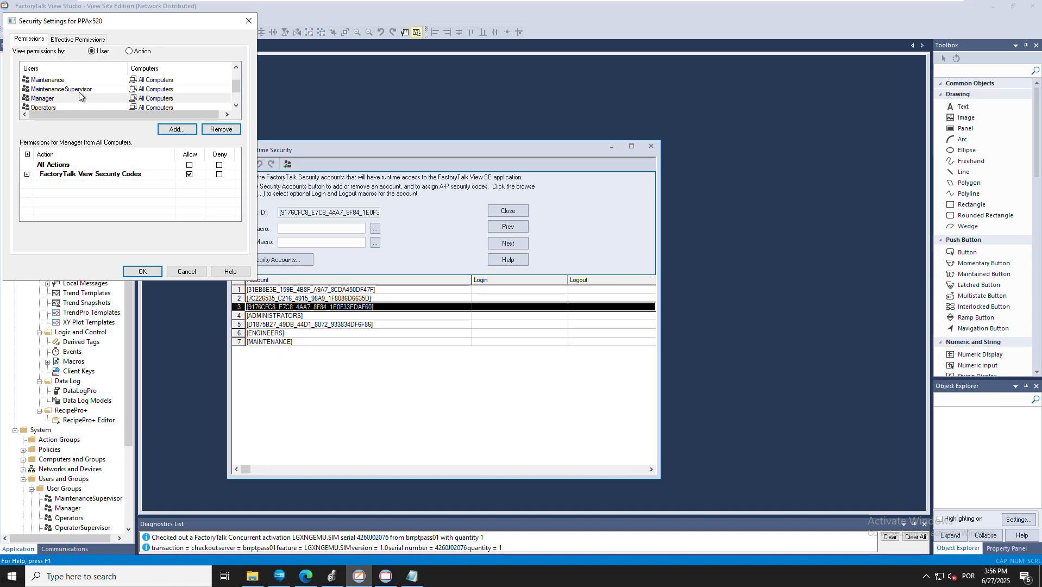
click(169, 131)
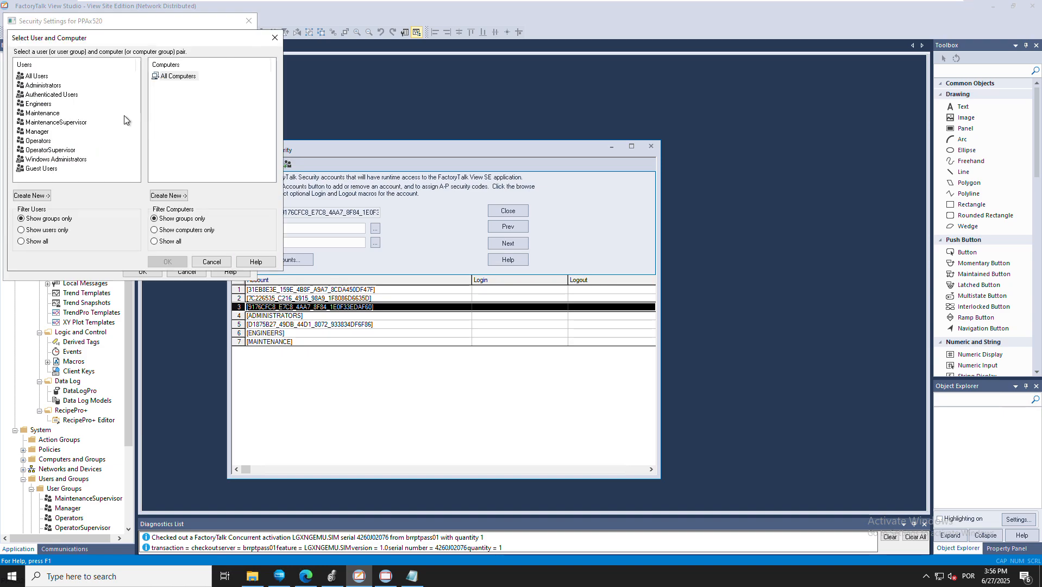
click(42, 87)
click(164, 263)
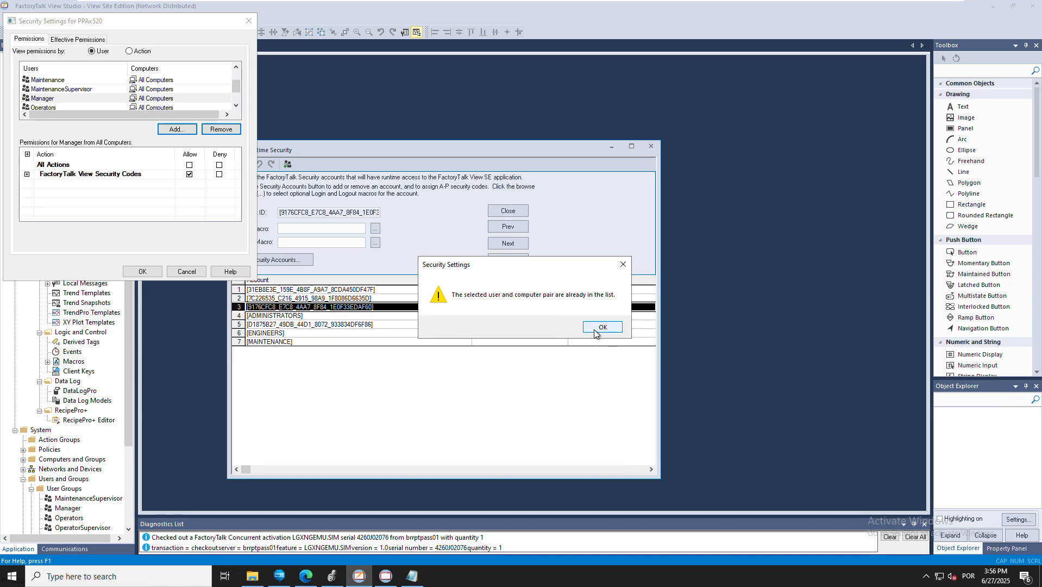
click(594, 330)
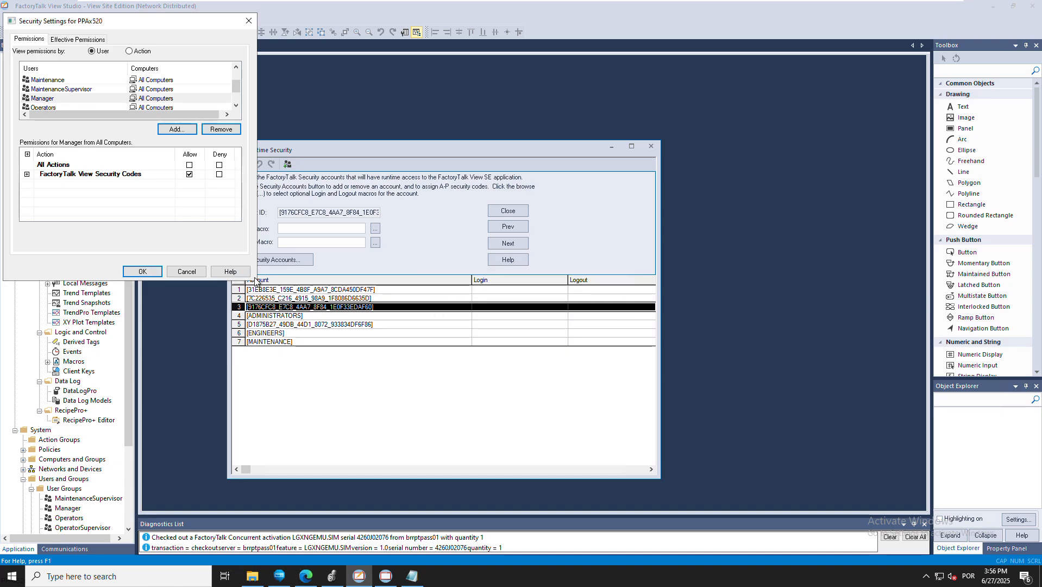
drag(258, 281, 257, 439)
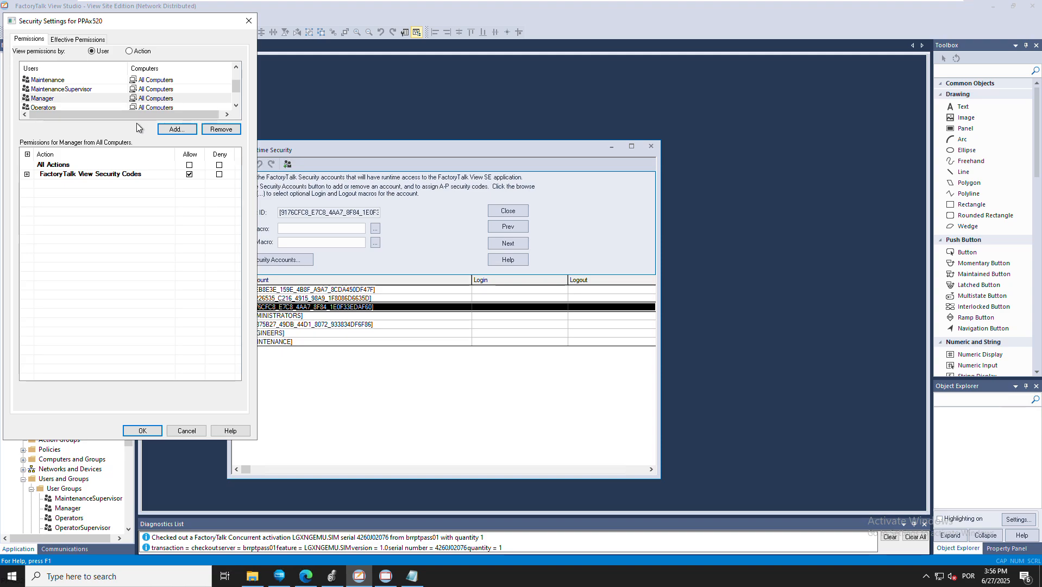
Keep Operators on security code A and restrict OperatorSupervisor to code B only
click(90, 108)
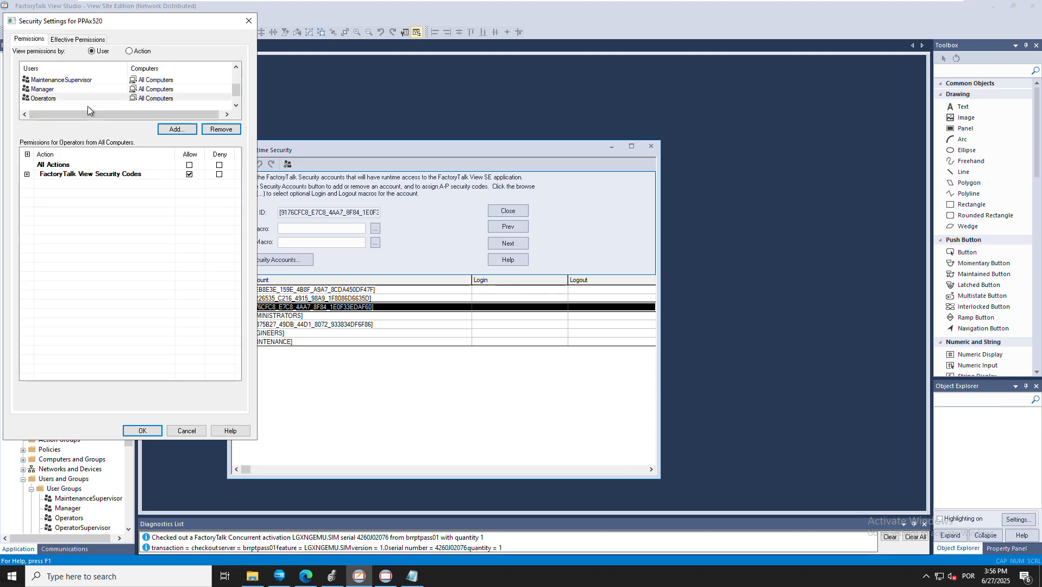
click(26, 174)
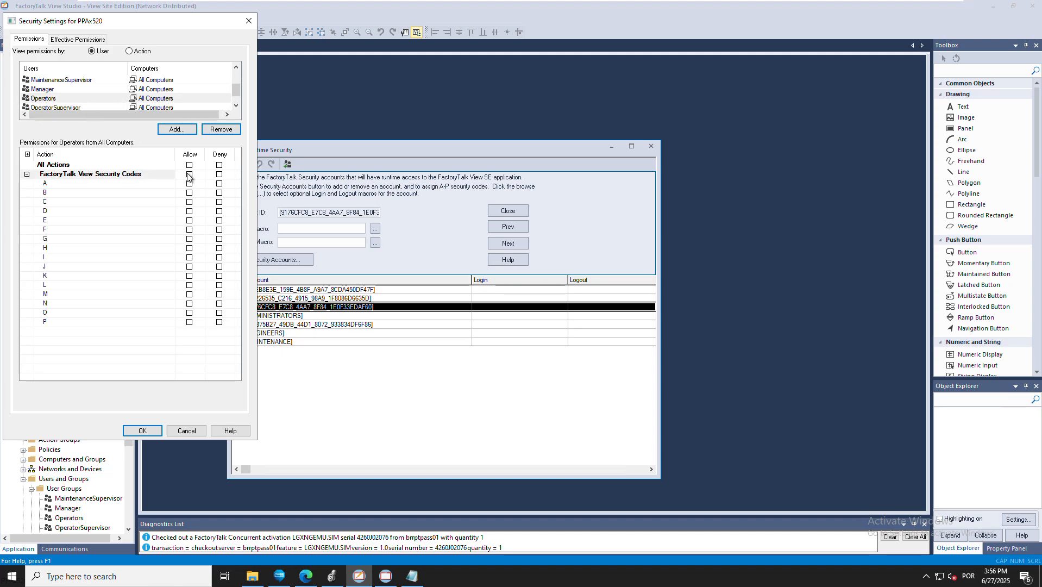
click(189, 187)
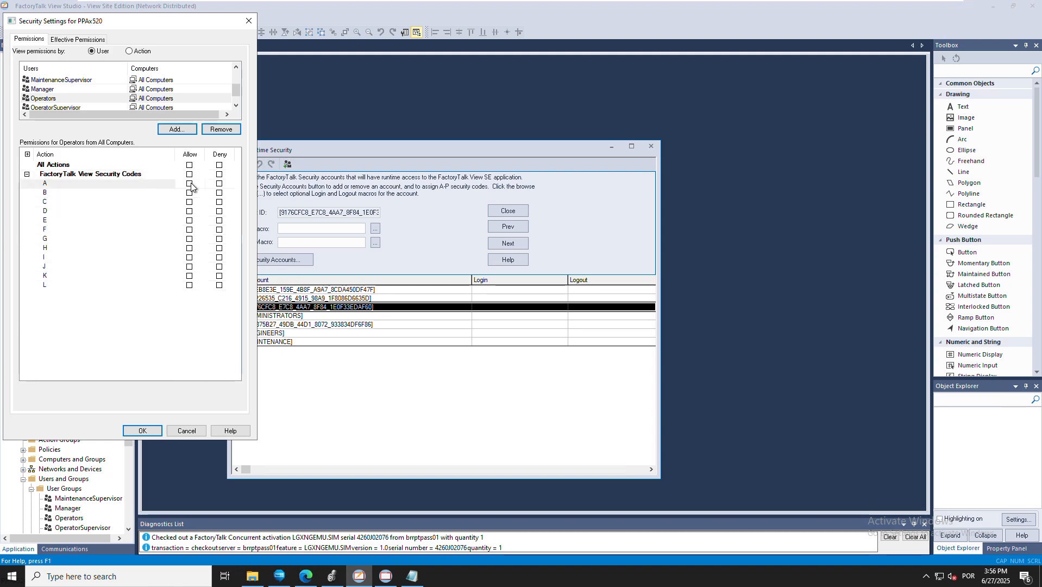
click(189, 185)
click(71, 107)
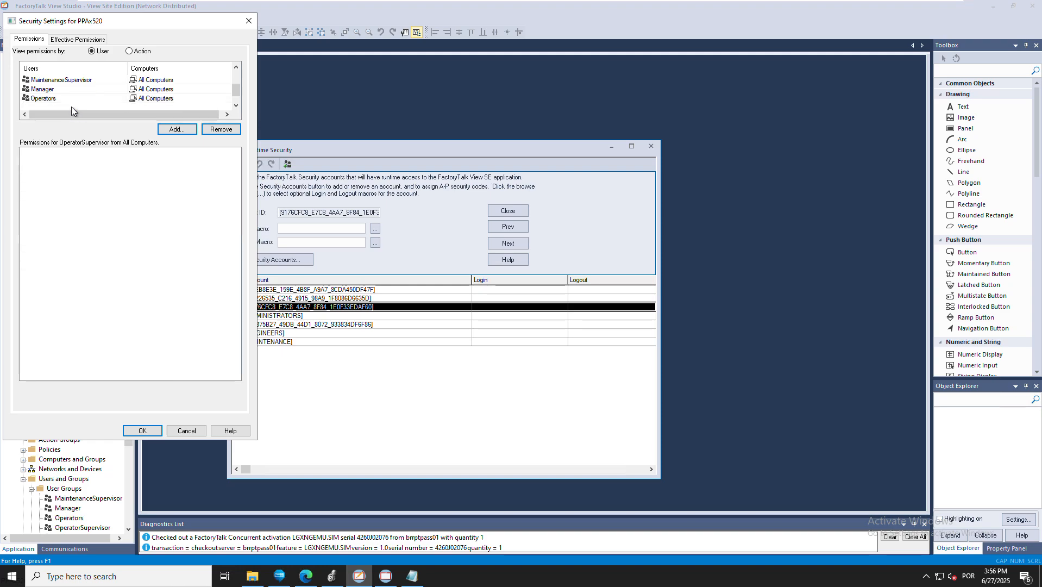
click(189, 175)
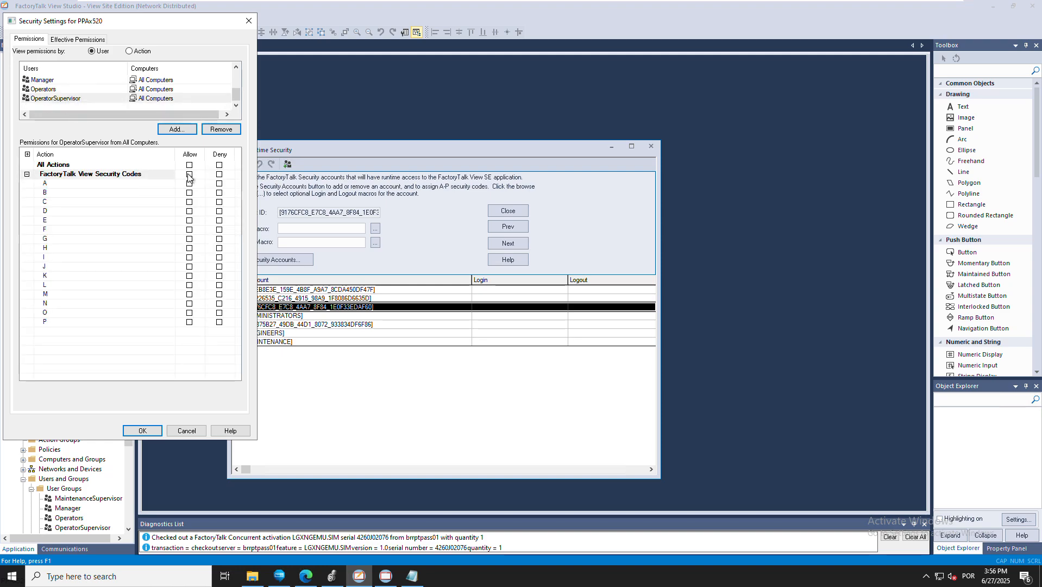
click(189, 193)
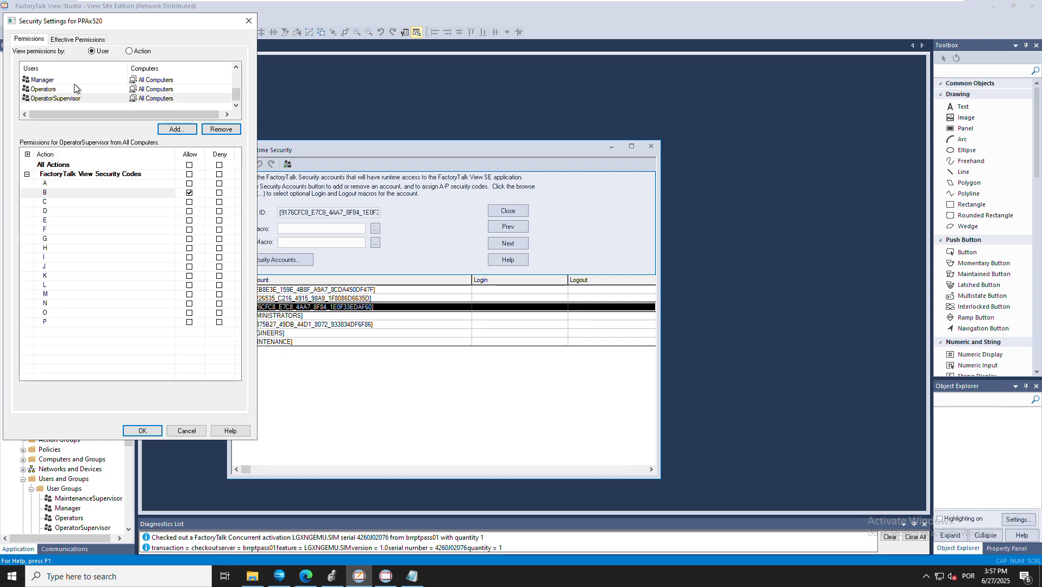
Confirm Maintenance has code C and restrict MaintenanceSupervisor to code D only
click(235, 67)
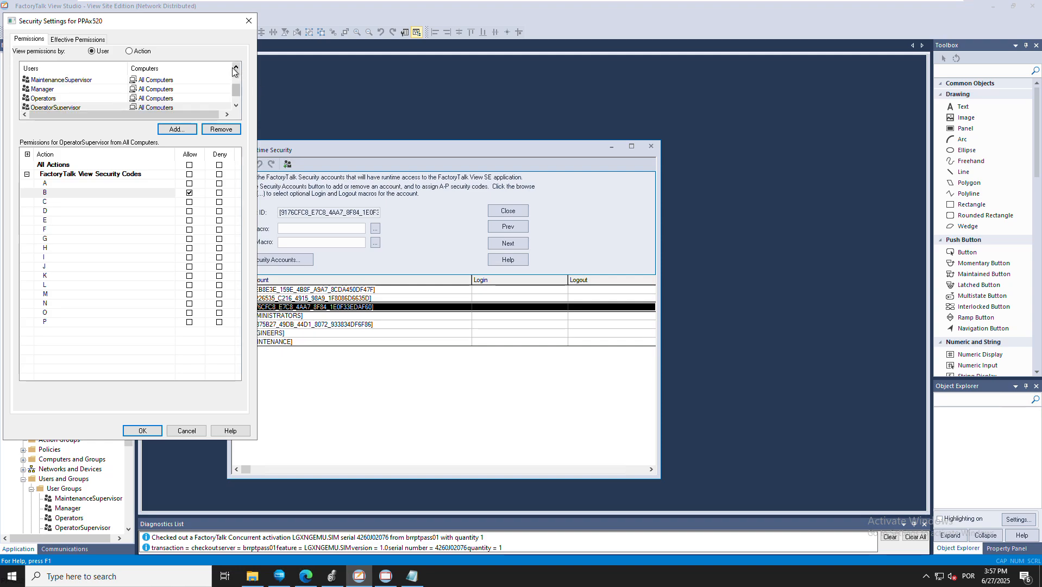
click(235, 67)
click(59, 82)
click(103, 201)
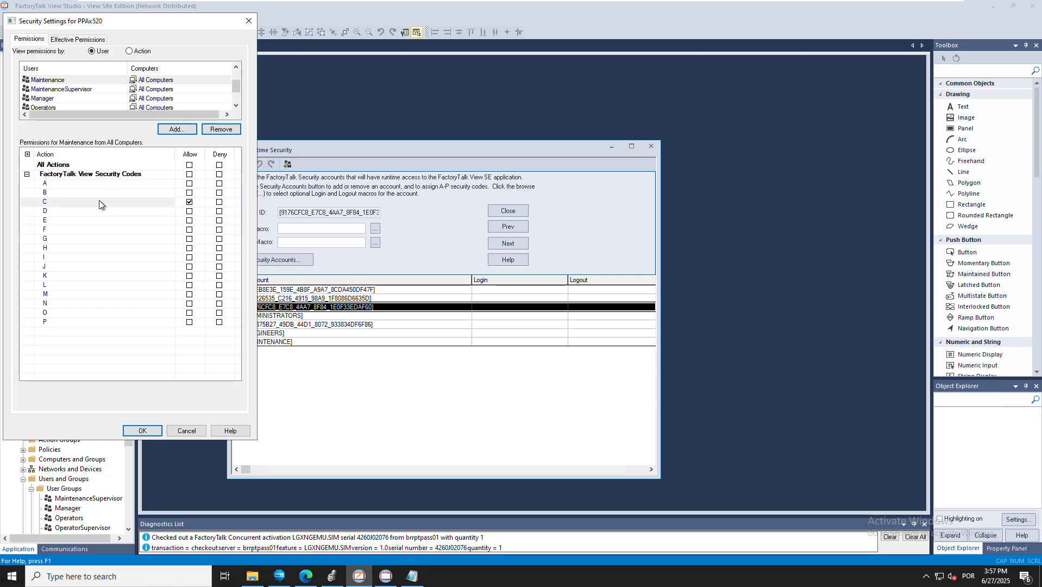
click(84, 91)
click(189, 174)
click(189, 211)
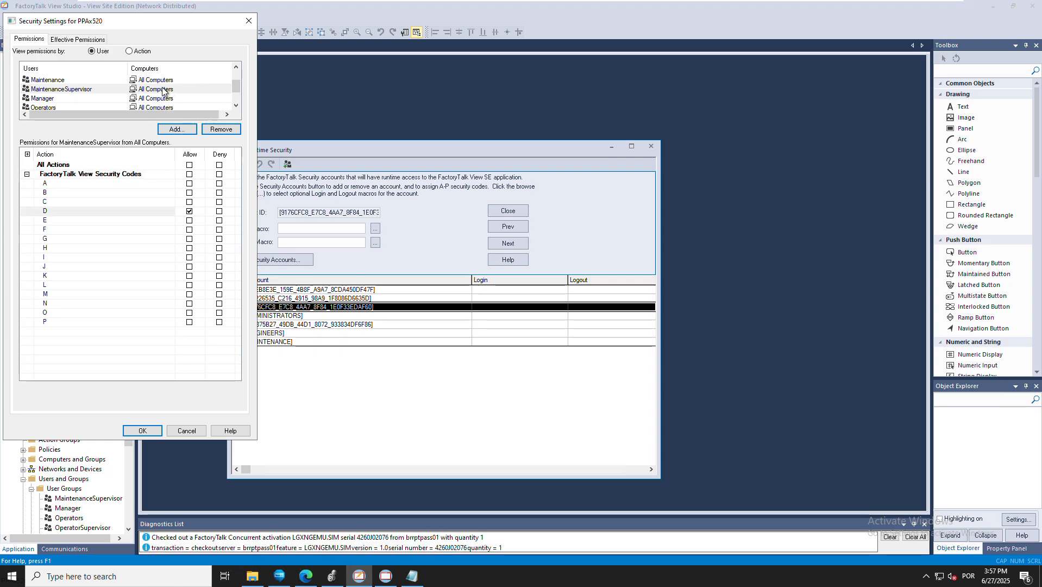
Check the Engineers group's codes and clear all of Manager's security codes
click(236, 68)
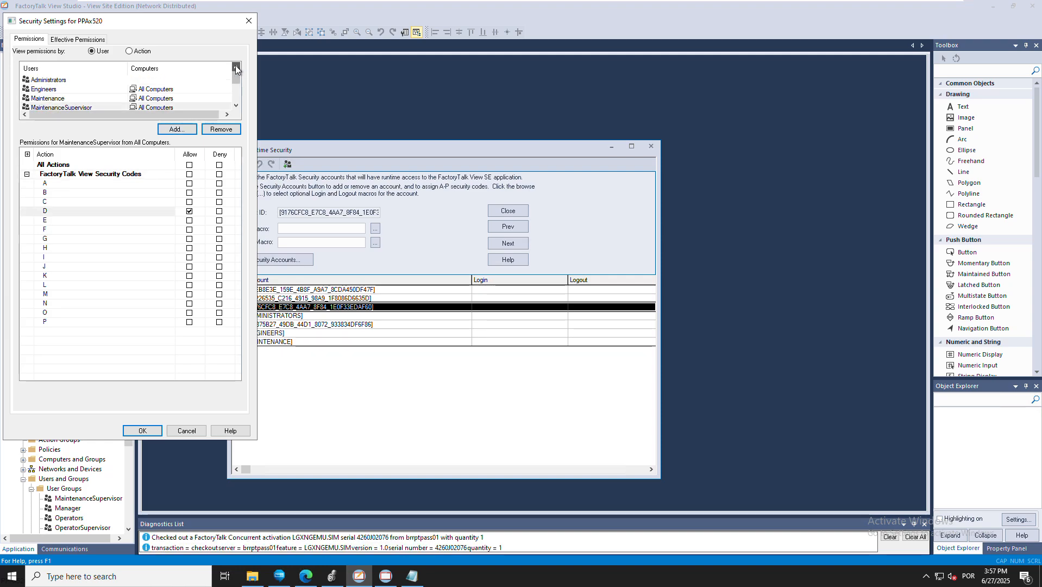
click(67, 88)
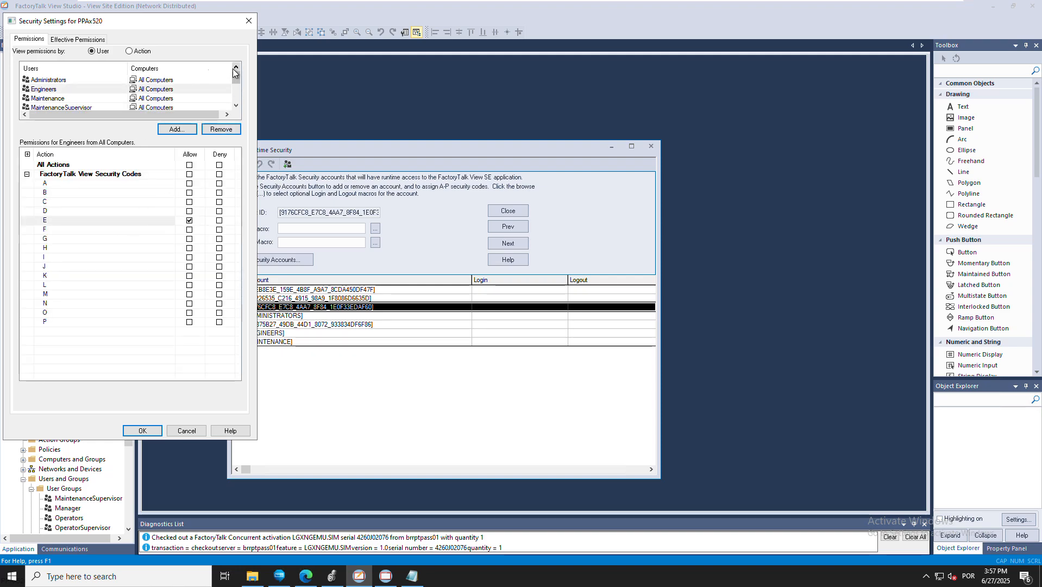
click(236, 105)
click(236, 105)
click(69, 97)
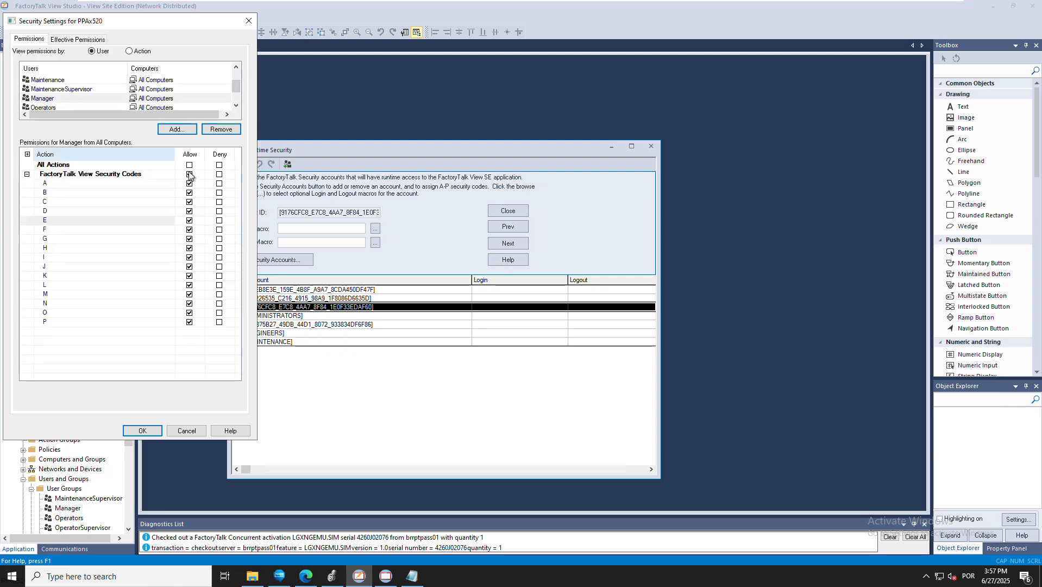
click(190, 175)
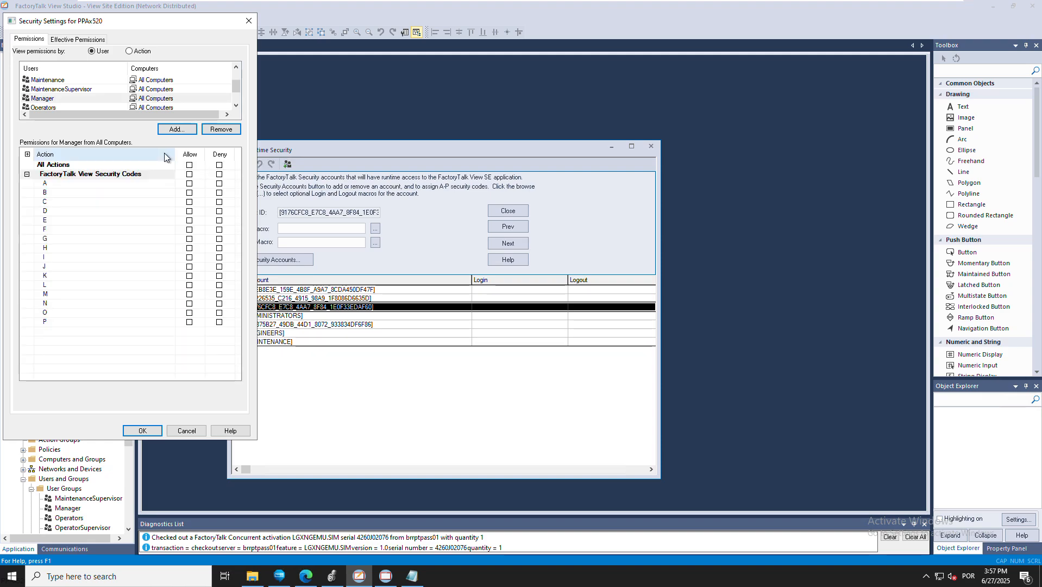
Allow security code F for Manager and code G for Administrators
click(189, 229)
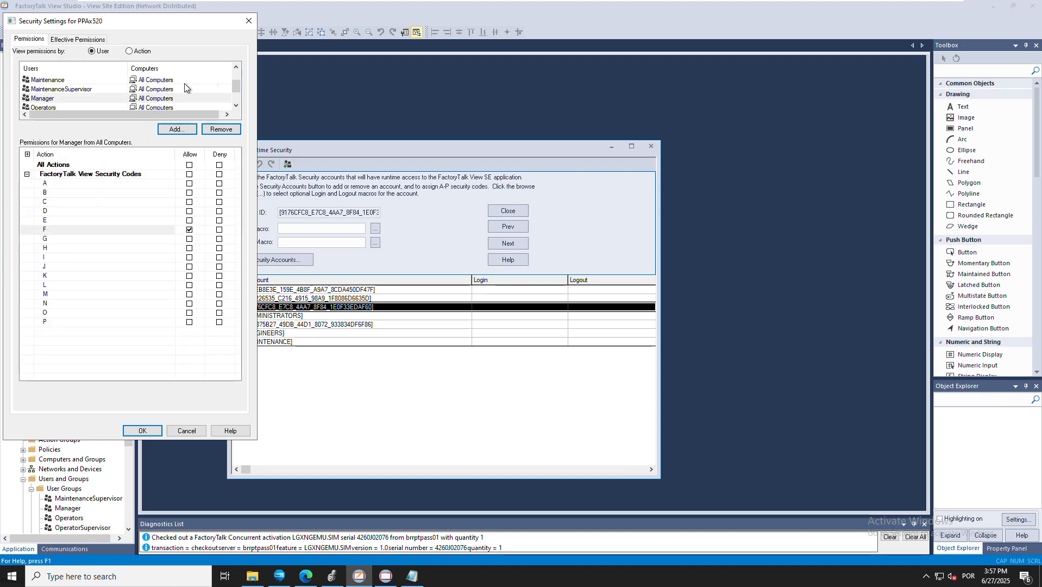
click(236, 66)
click(235, 66)
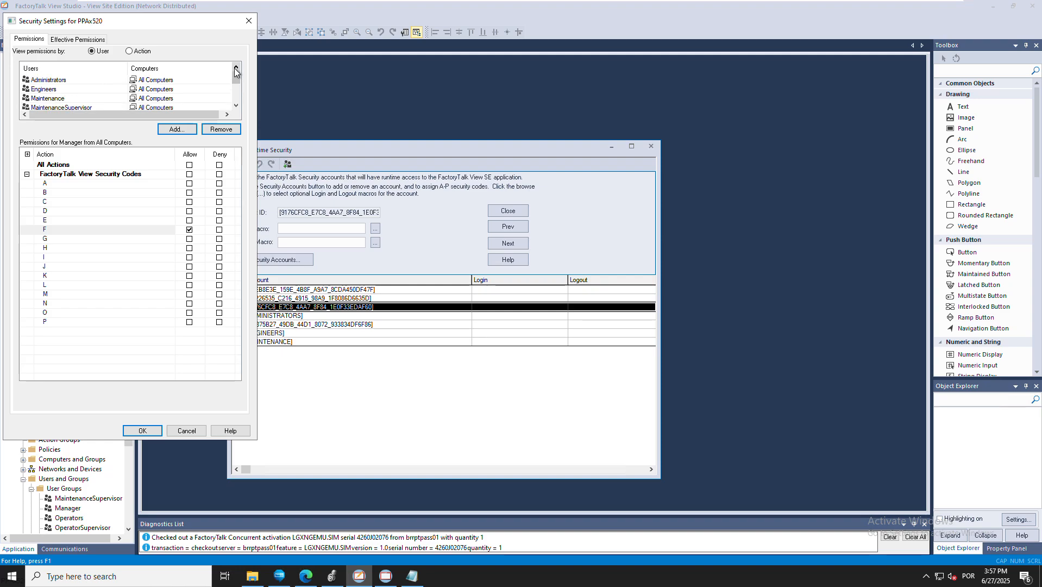
click(101, 80)
click(189, 238)
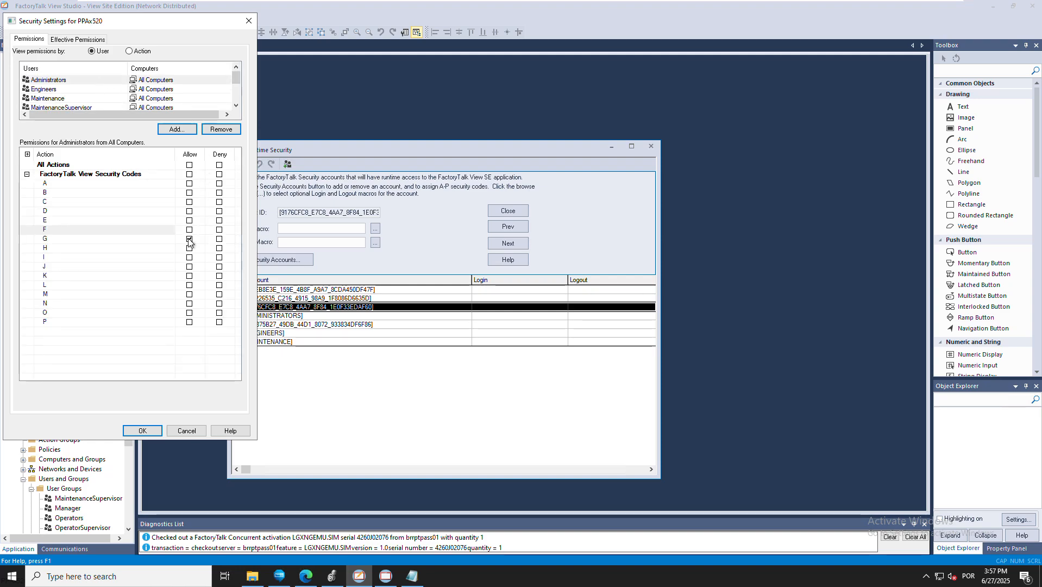
Review the Engineers, Administrators, Maintenance and Operators codes, then apply the settings with OK
click(63, 89)
scroll(60, 92, down, 2)
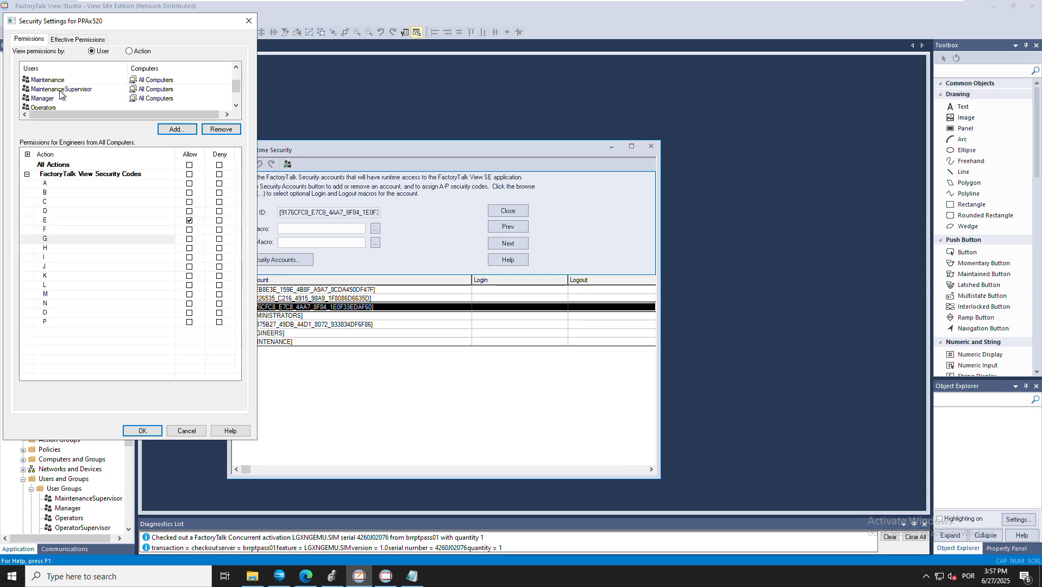
scroll(61, 93, up, 2)
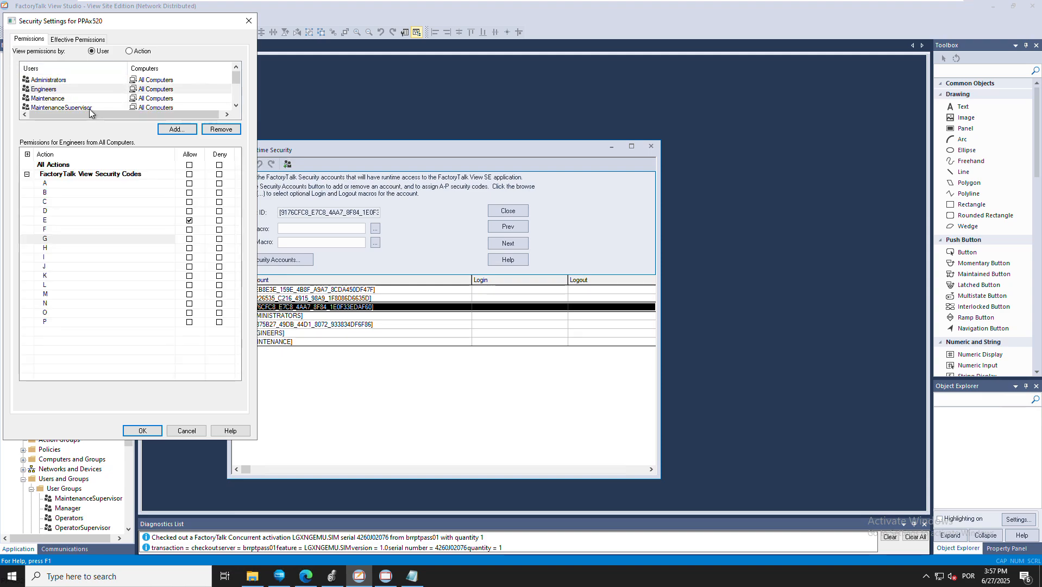
click(61, 81)
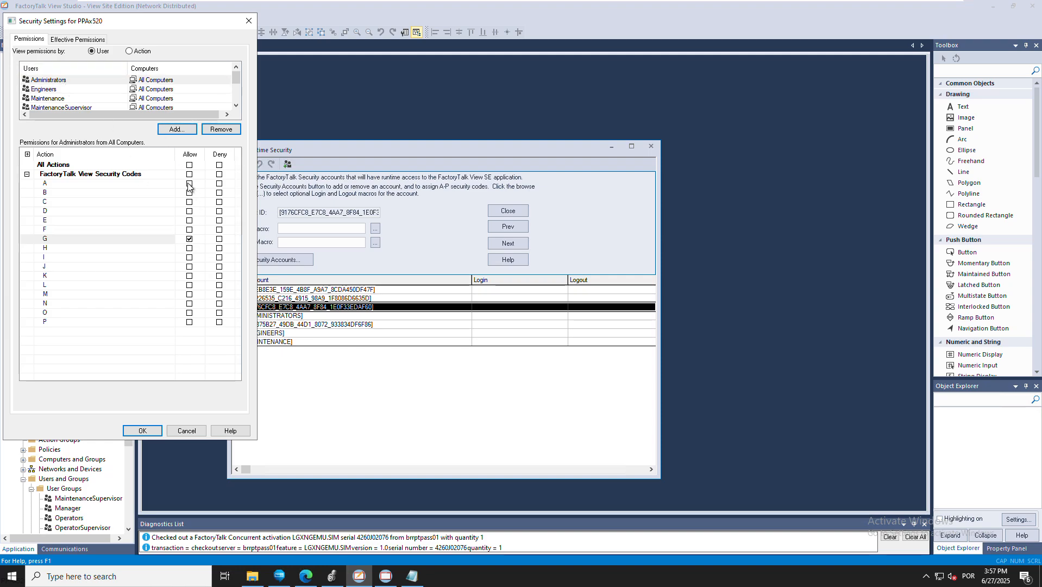
click(67, 89)
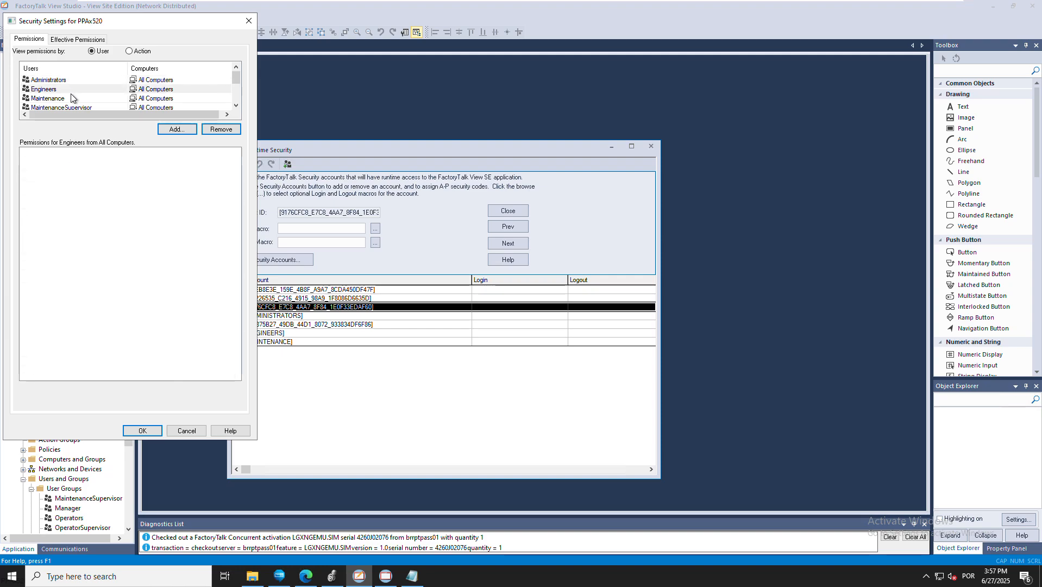
click(70, 96)
key(Down)
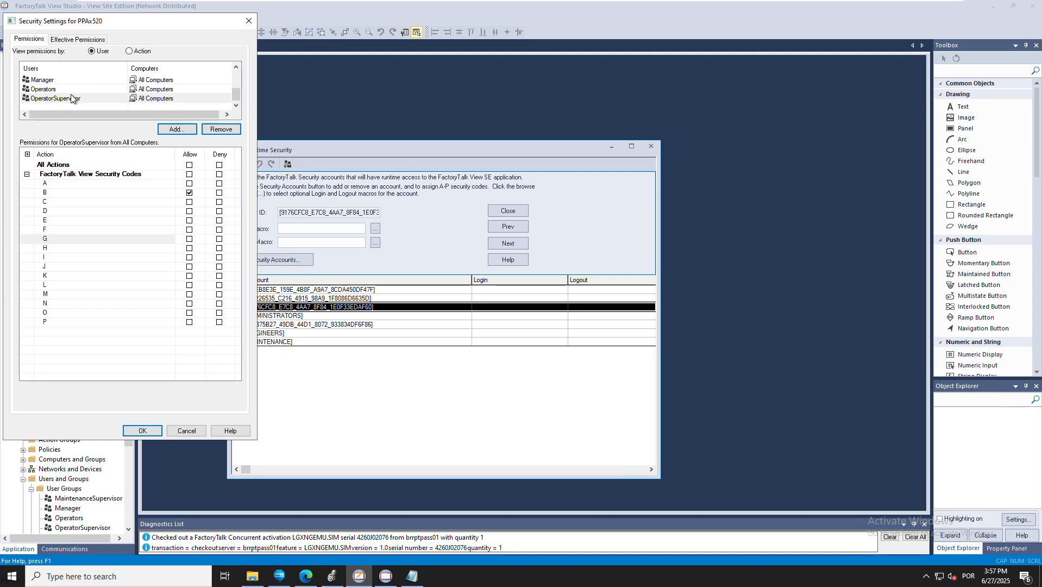
click(142, 430)
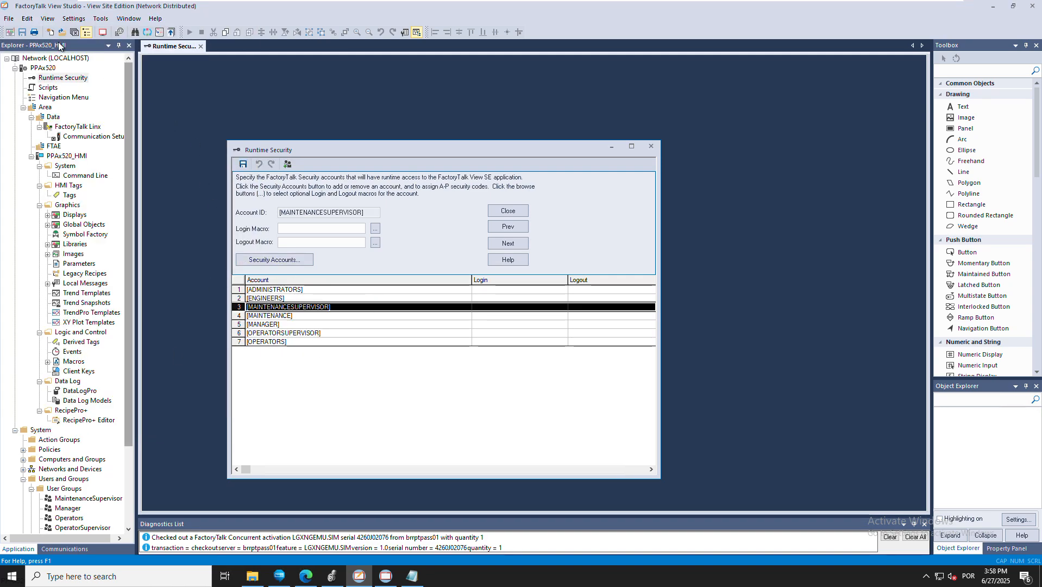
Save the runtime security accounts and close the Runtime Security editor
click(245, 168)
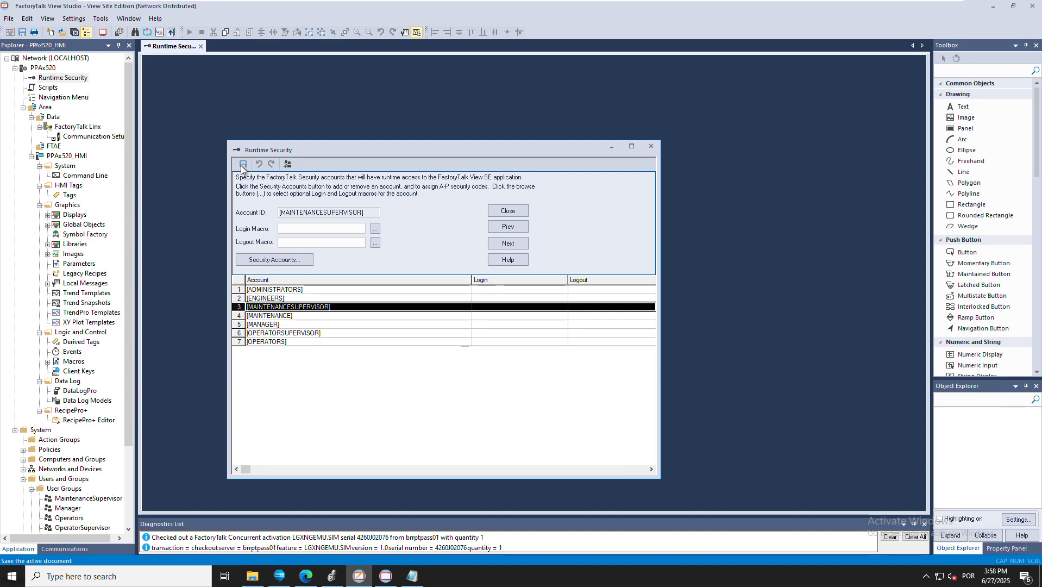
click(655, 146)
scroll(127, 461, down, 3)
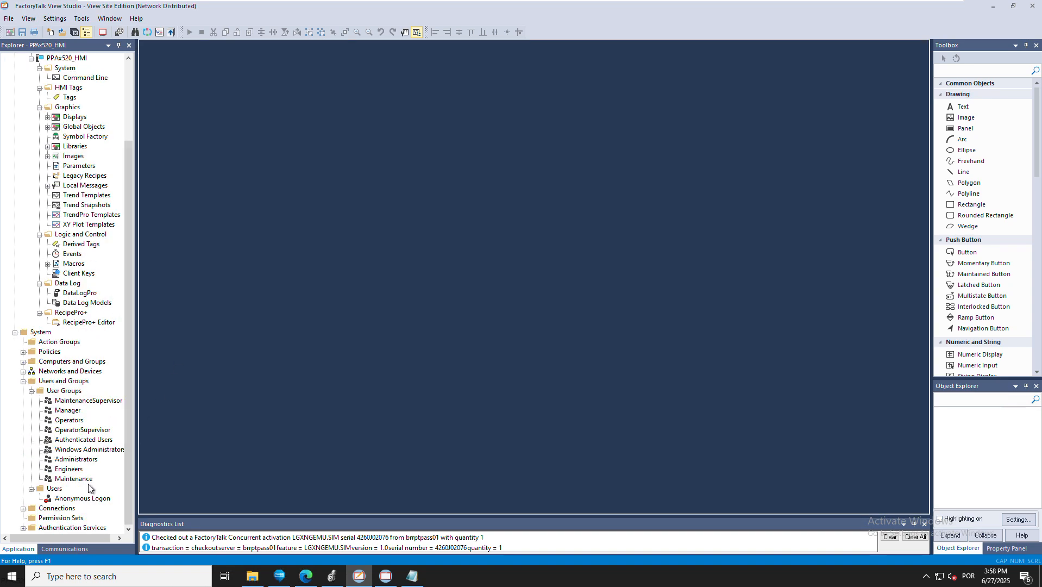
Create FactoryTalk user 'Operator' with an entered and confirmed password set to never expire
click(55, 488)
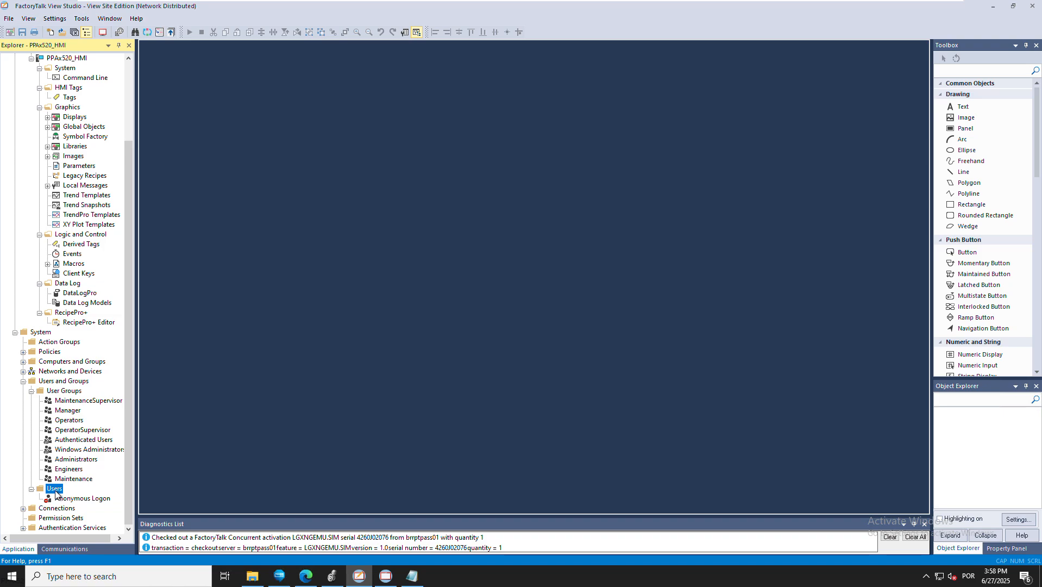
right_click(55, 494)
mouse_move(84, 498)
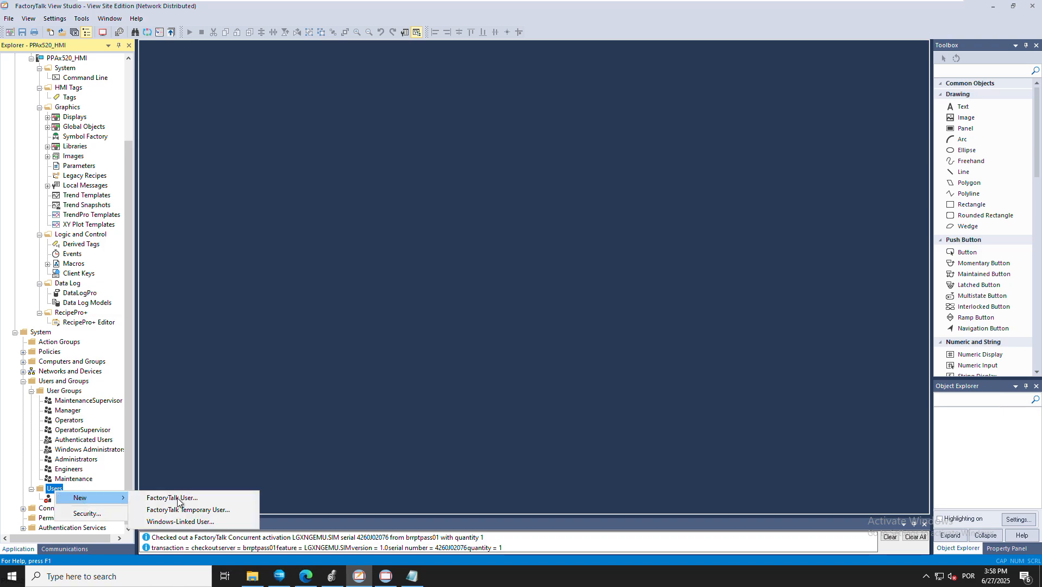
click(177, 499)
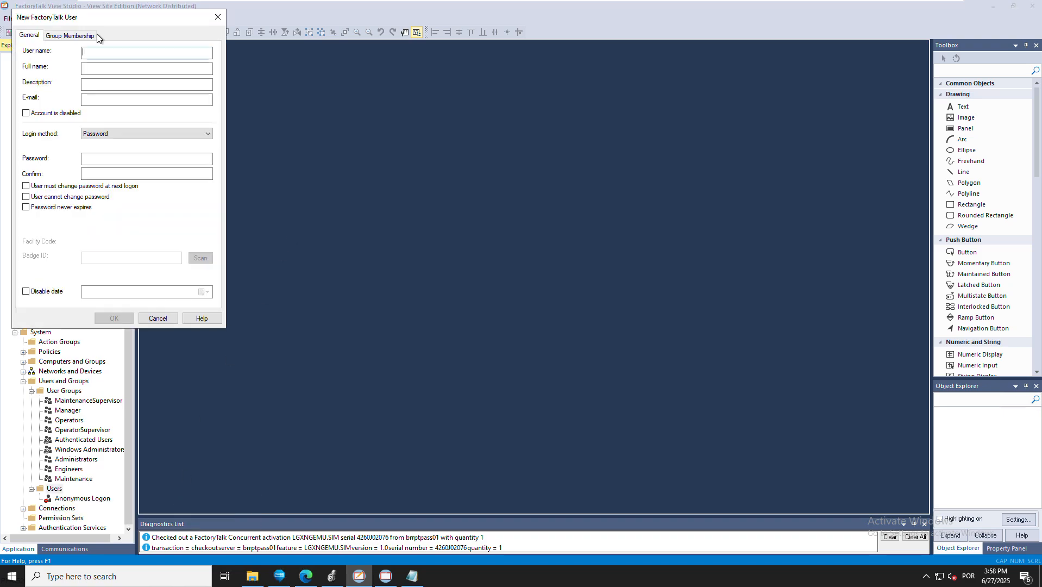
text(Ope)
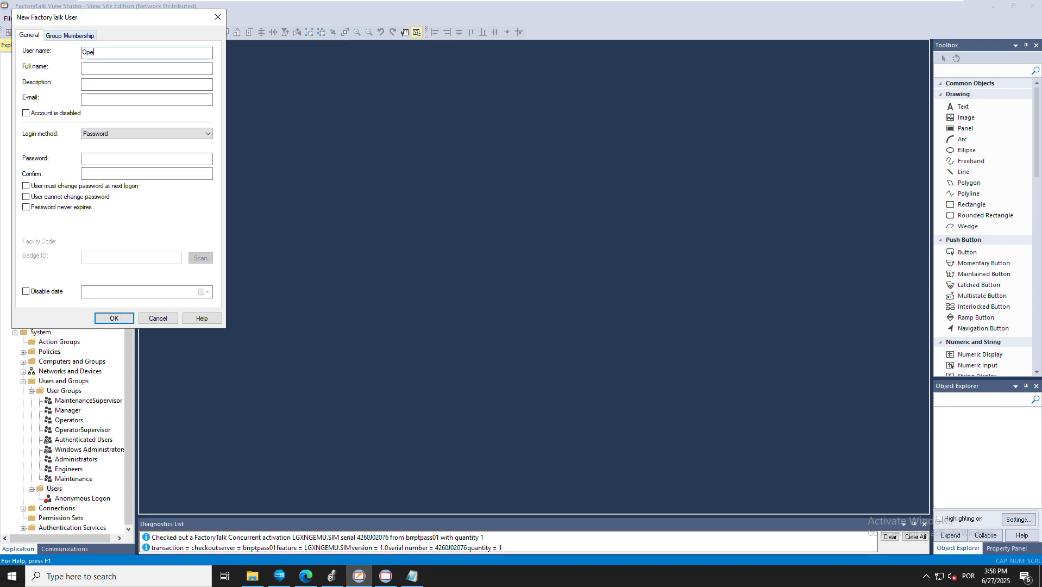
text(rator)
key(Tab)
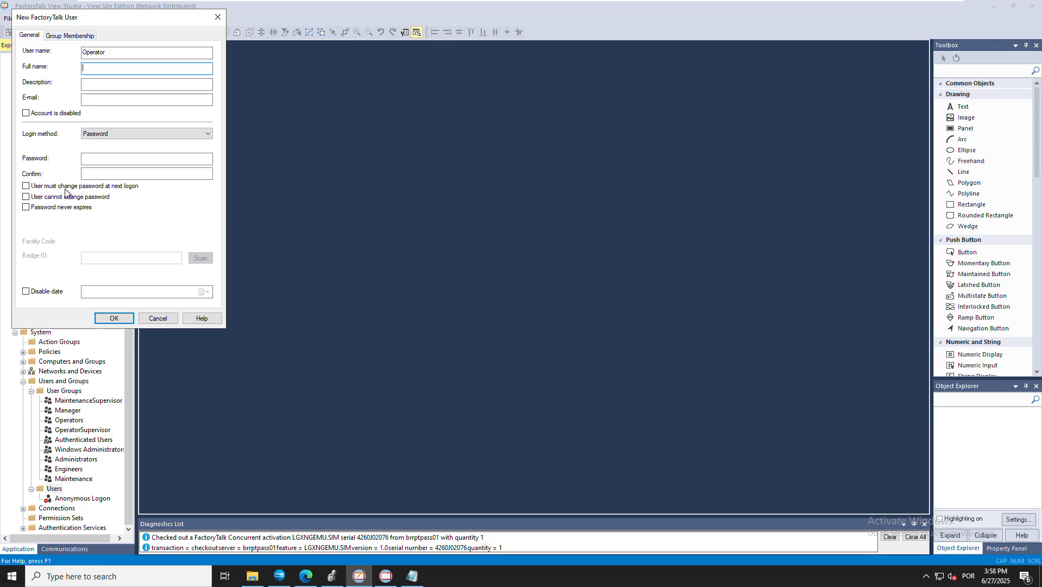
click(35, 207)
click(94, 158)
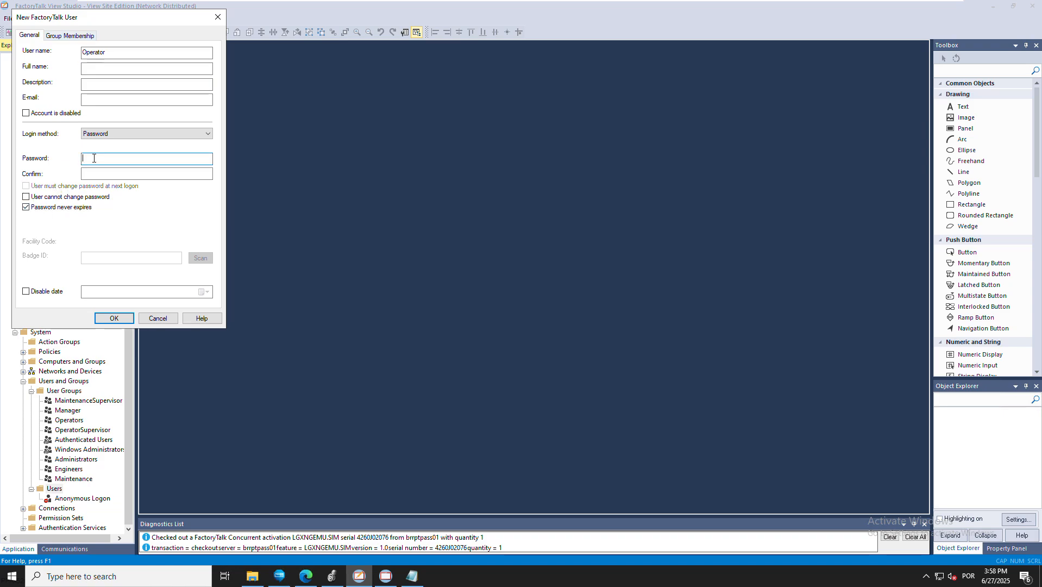
text(********)
key(Tab)
text(********)
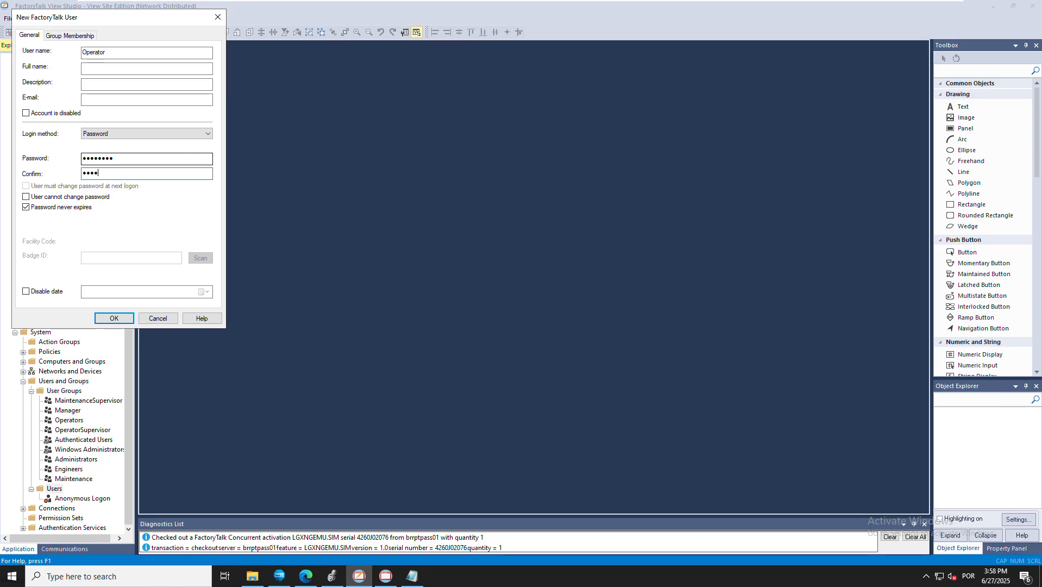
click(115, 318)
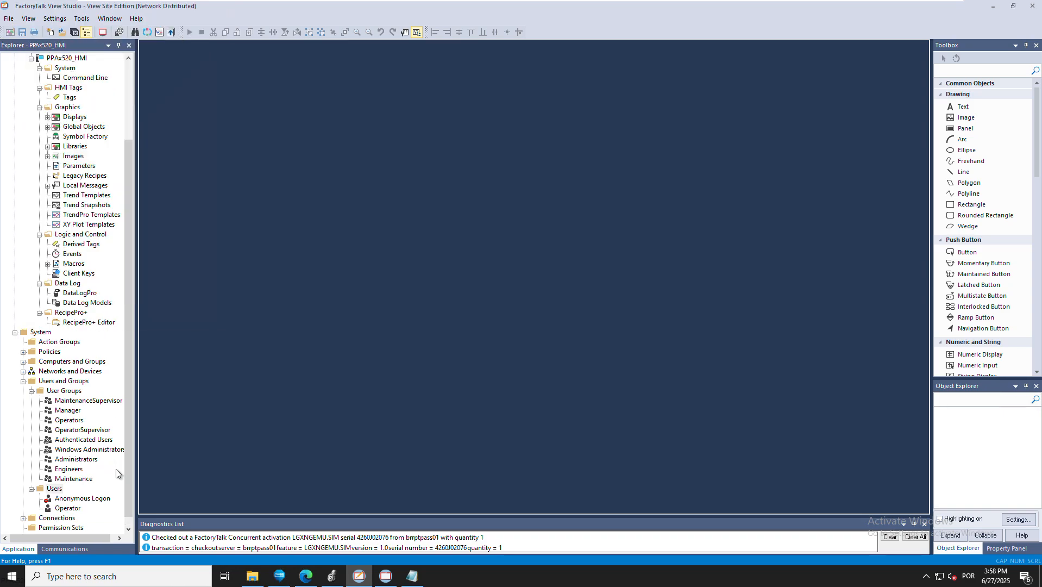
Create FactoryTalk user 'OperSup' with an entered and confirmed password set to never expire
right_click(56, 489)
mouse_move(89, 503)
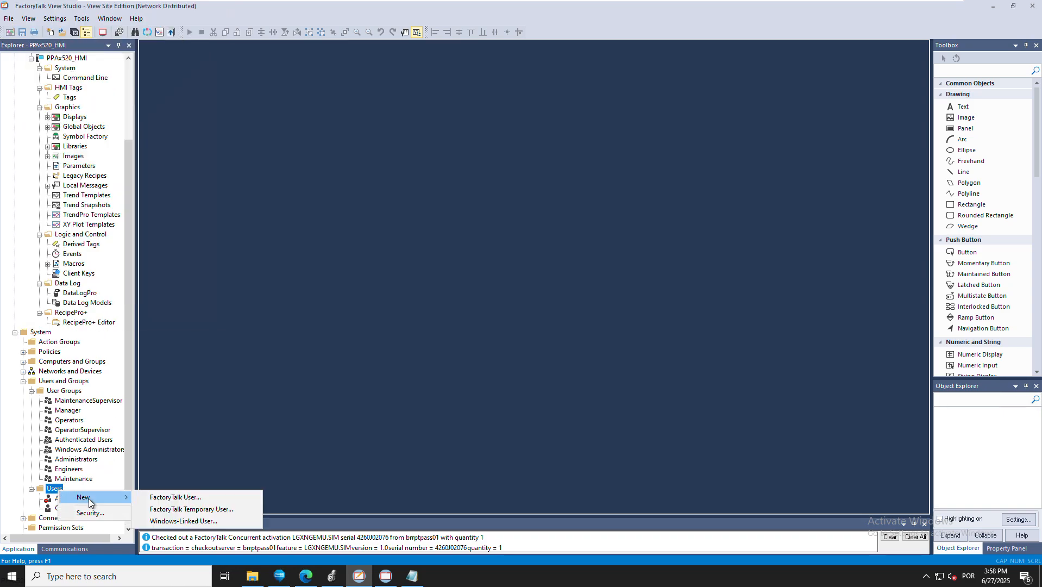
click(176, 498)
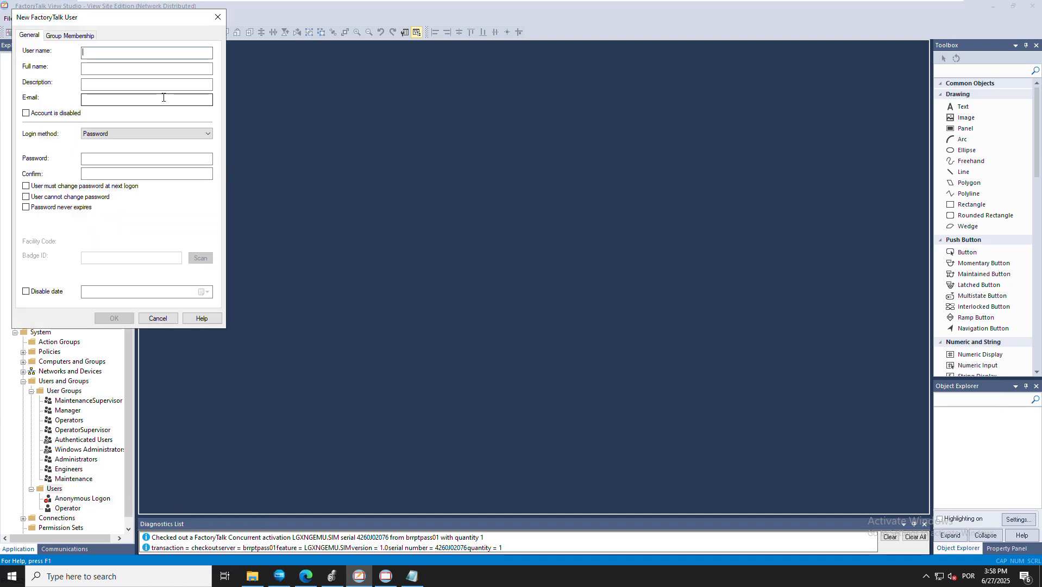
text(OperSup)
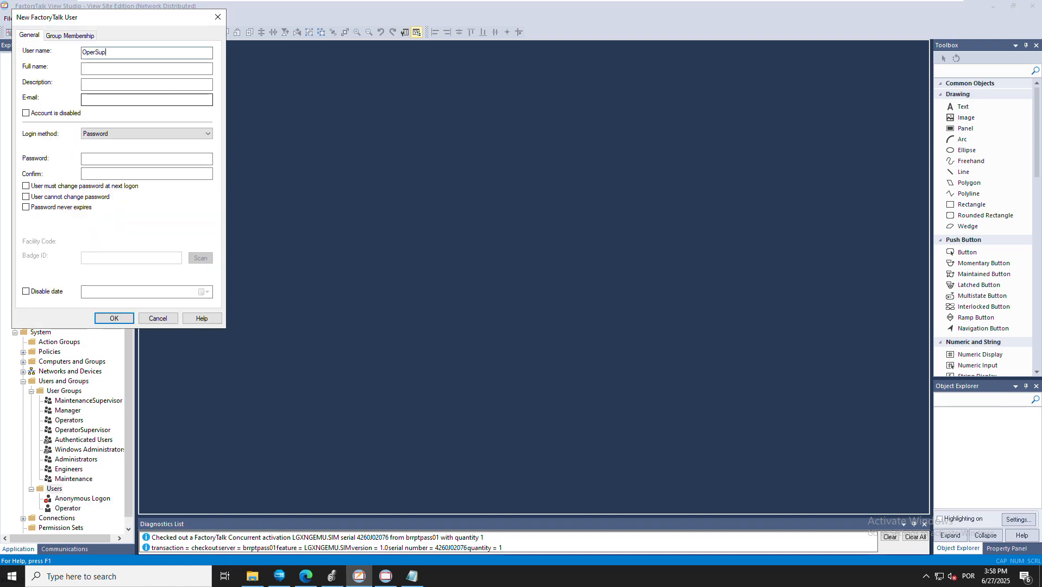
click(95, 160)
text(•••••••)
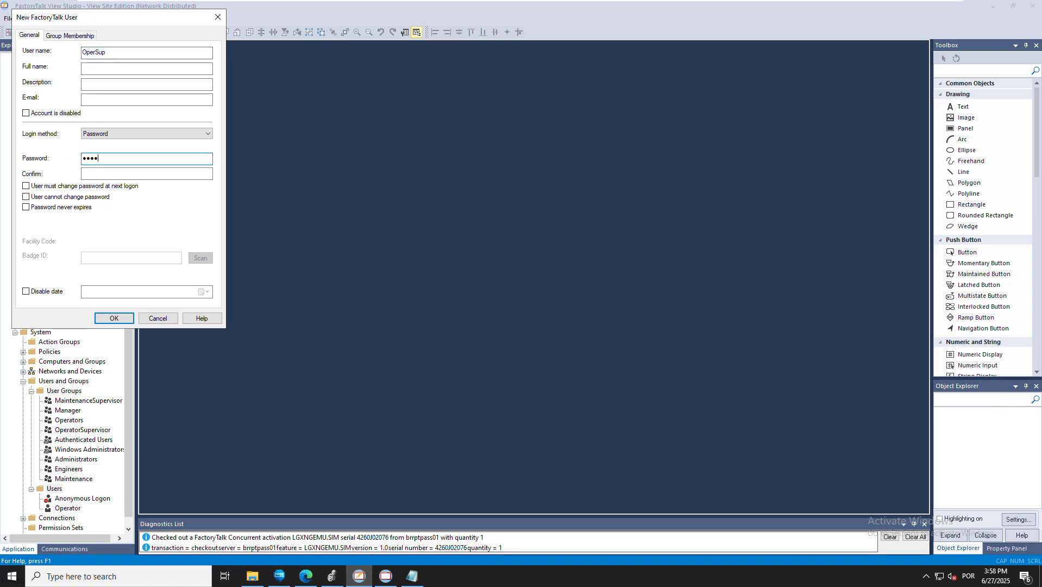
key(Tab)
text(••••)
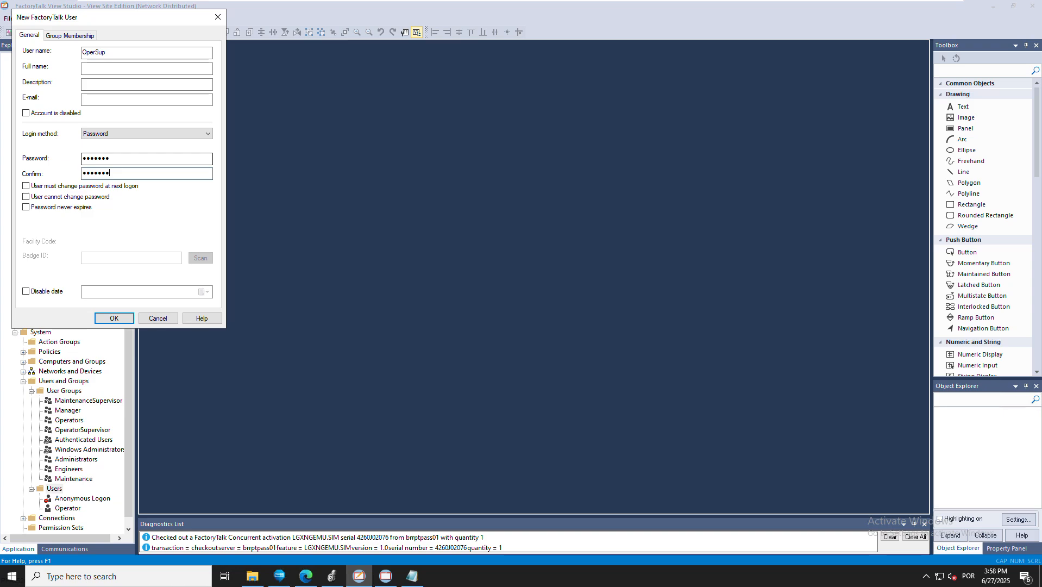
click(26, 207)
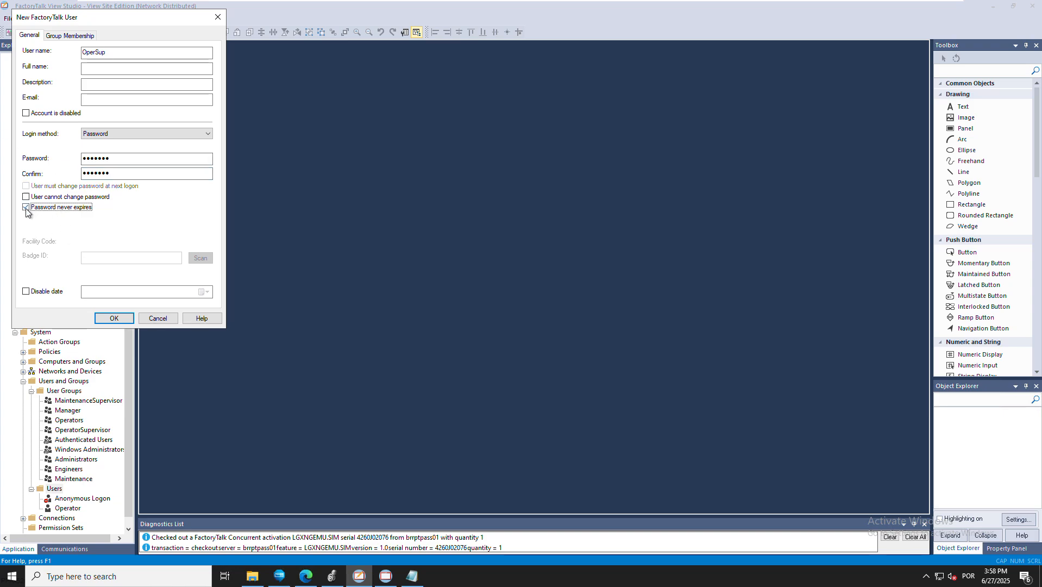
click(114, 318)
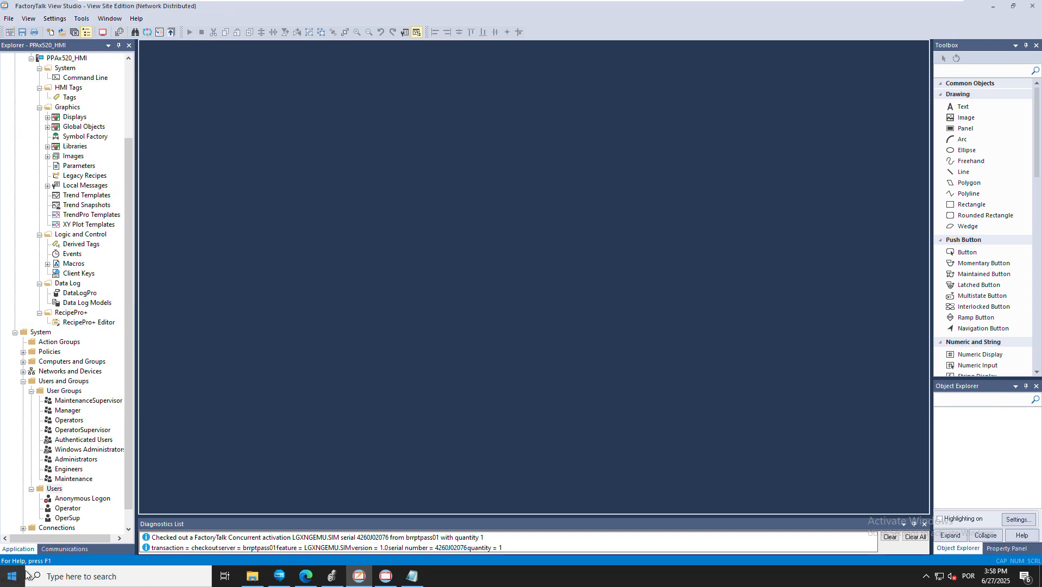
mouse_move(657, 4)
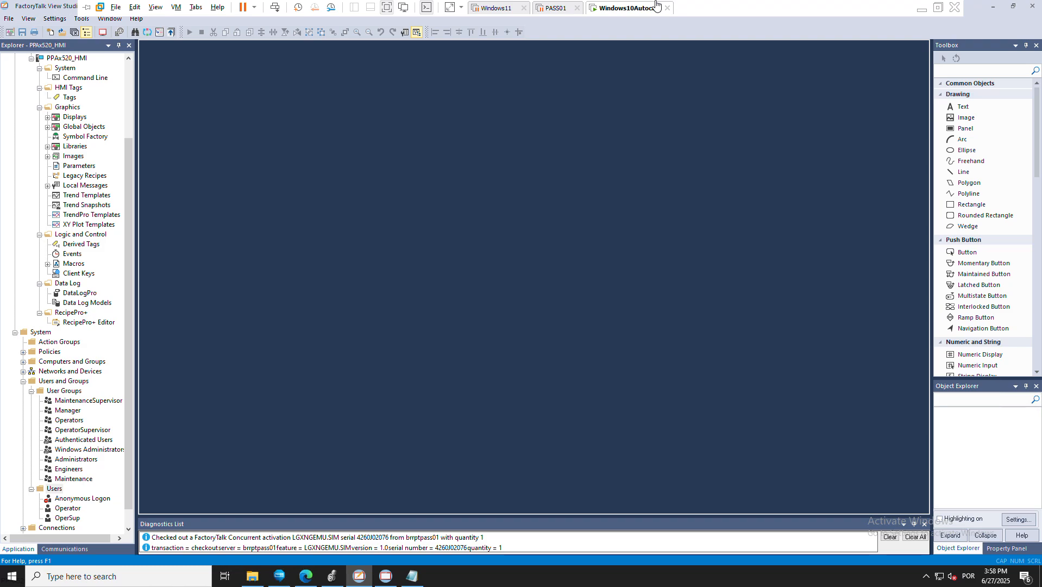
Create FactoryTalk user 'Maintenance' with Password never expires ticked and its password entered
right_click(54, 489)
mouse_move(90, 497)
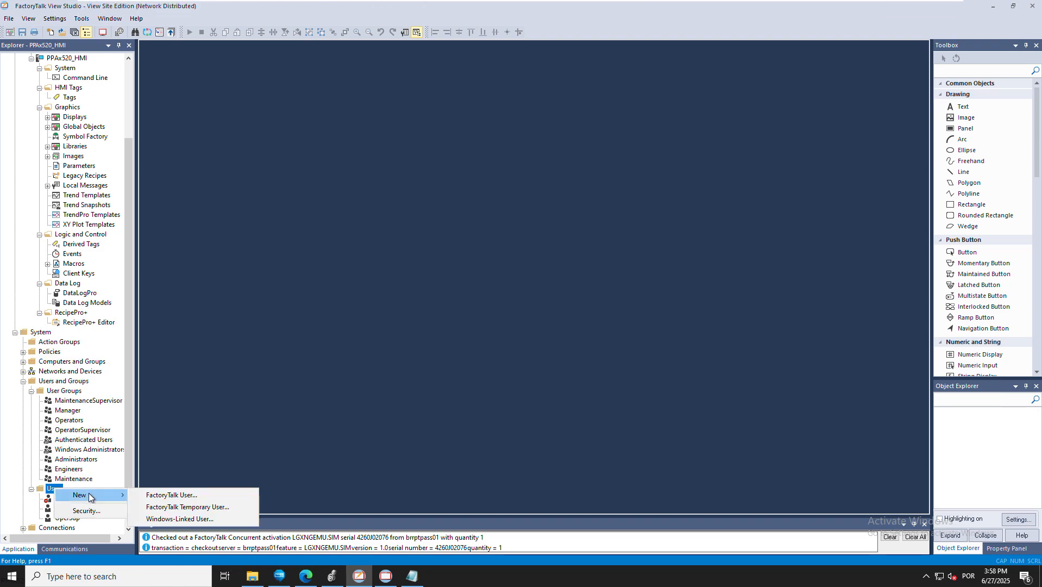
click(171, 495)
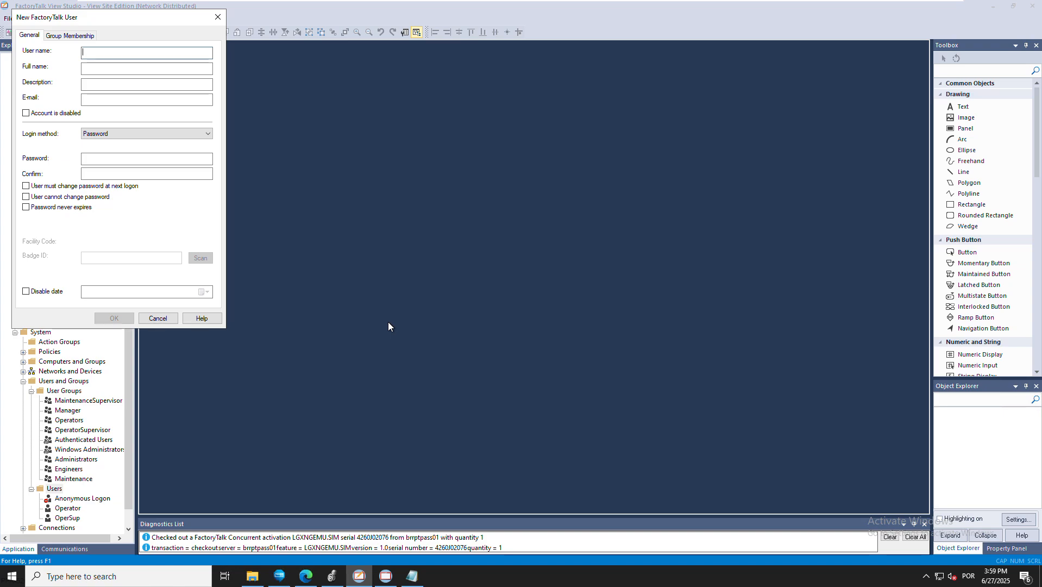
text(Maintenance)
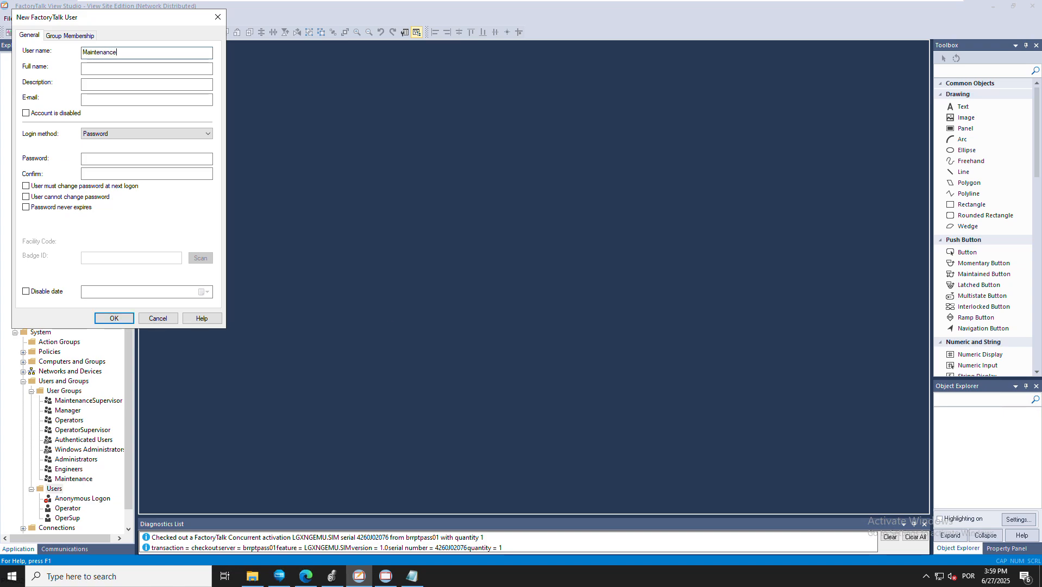
click(26, 207)
click(117, 159)
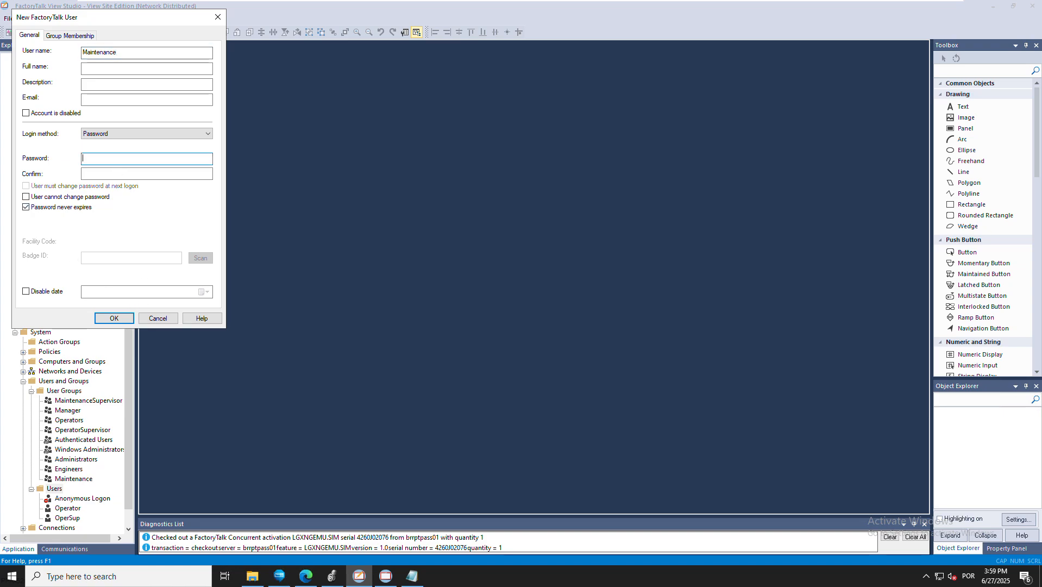
text(***********)
key(Tab)
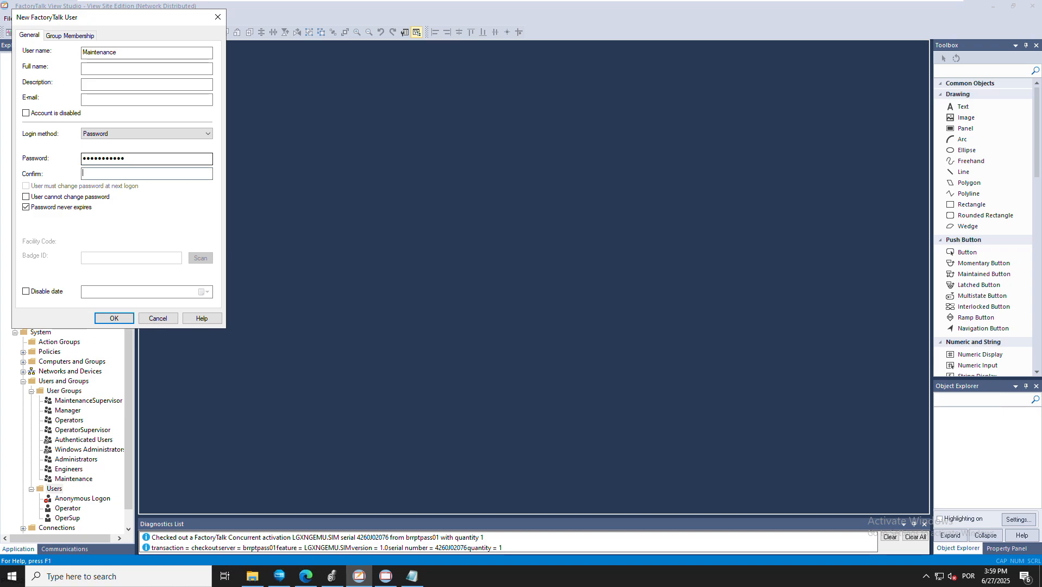
text(***********)
click(114, 318)
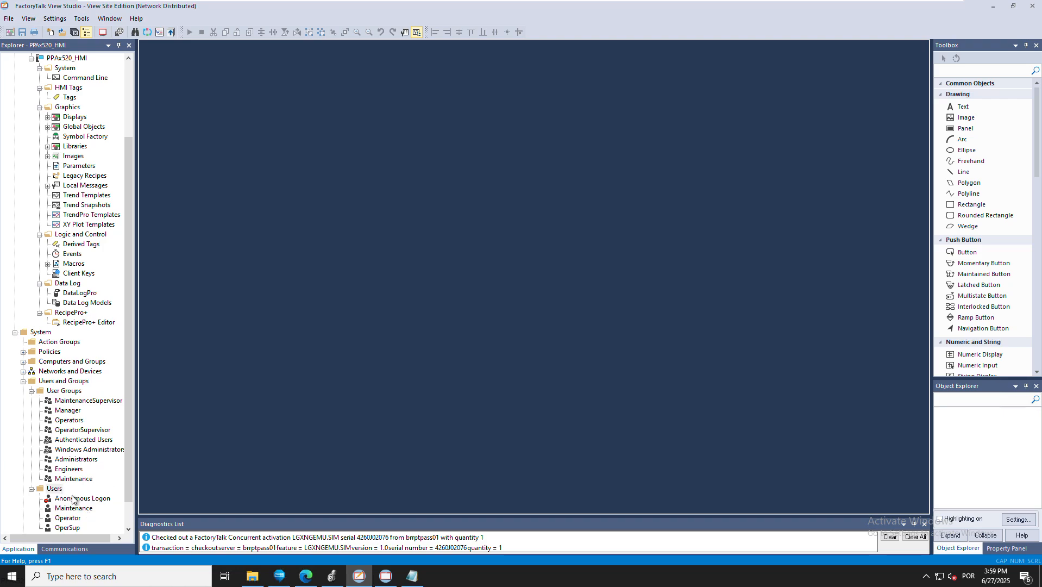
Create FactoryTalk user 'Engineer' with an entered and confirmed password set to never expire
right_click(54, 488)
mouse_move(87, 494)
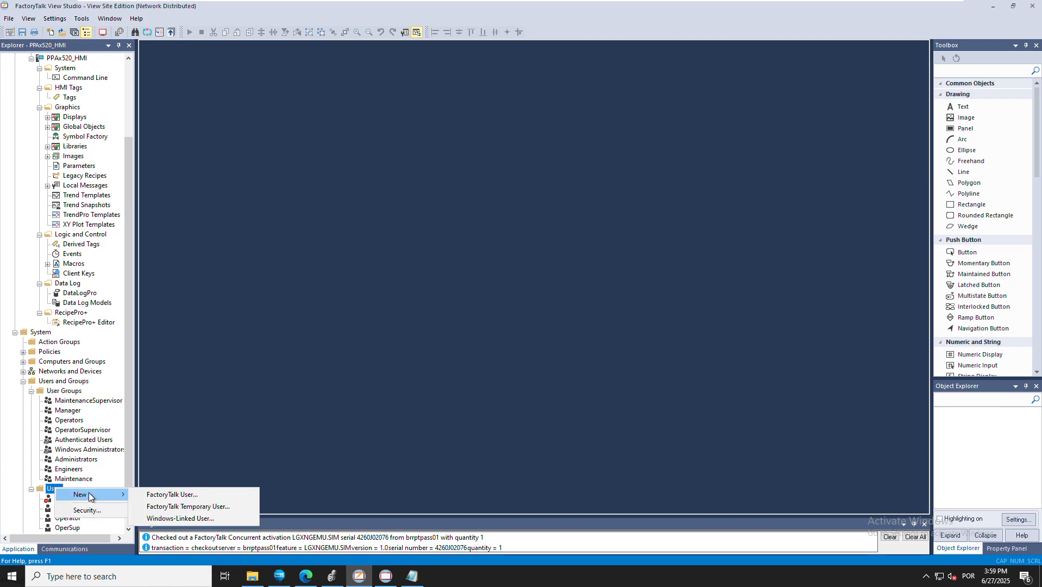
click(163, 494)
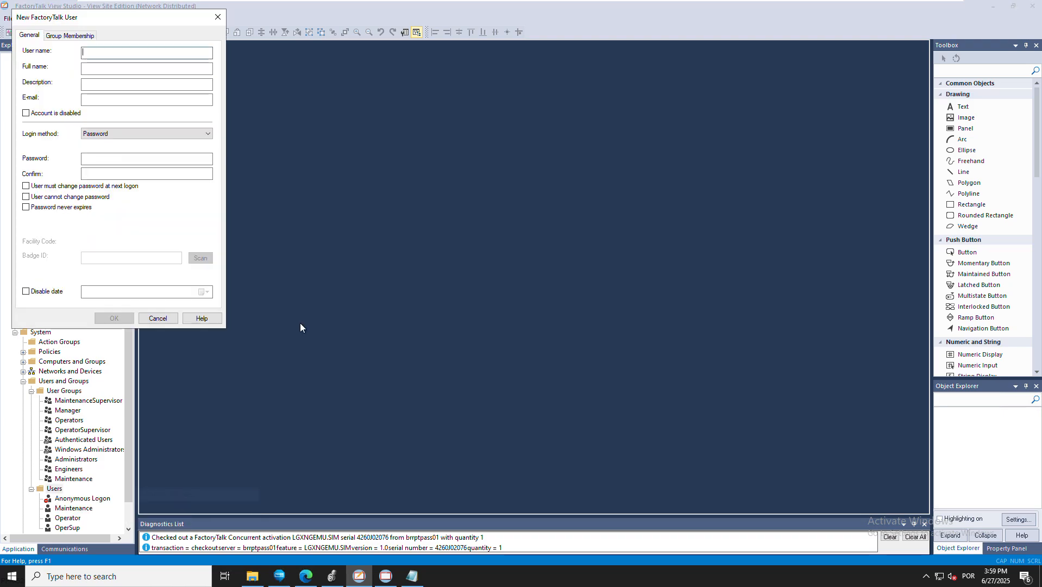
text(Engineer)
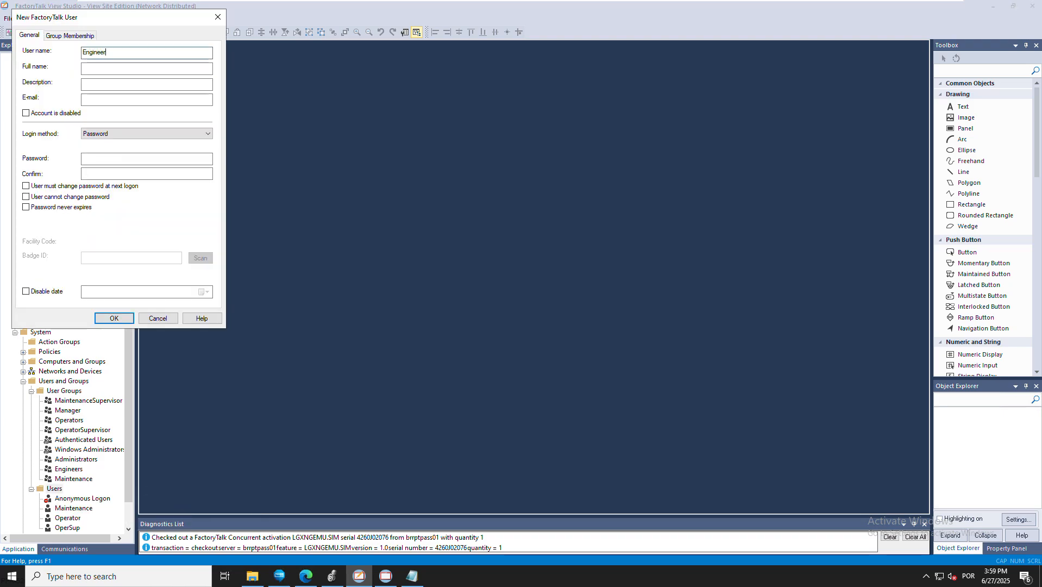
click(164, 161)
text(••)
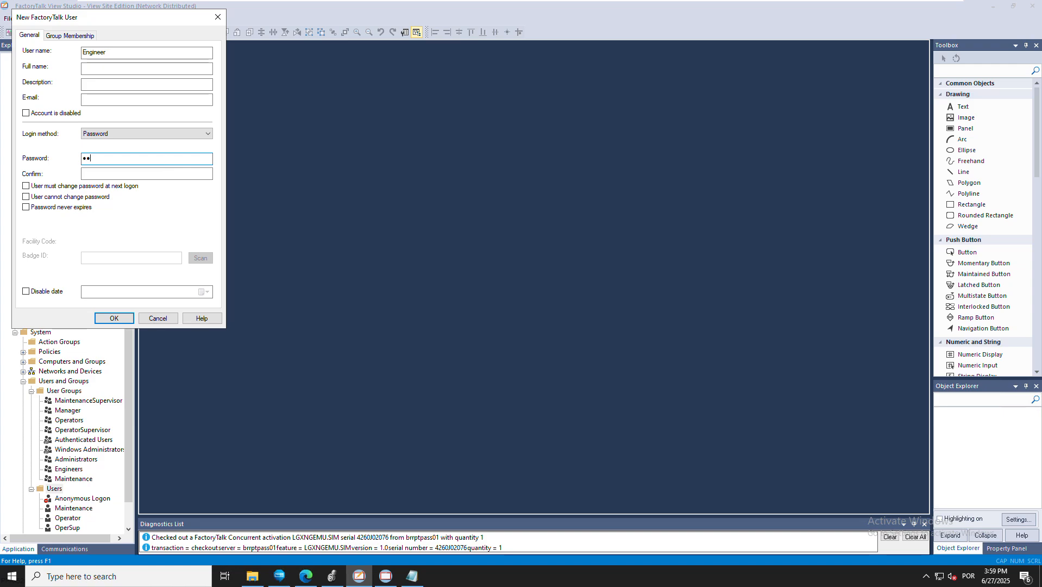
key(Tab)
text(••••••)
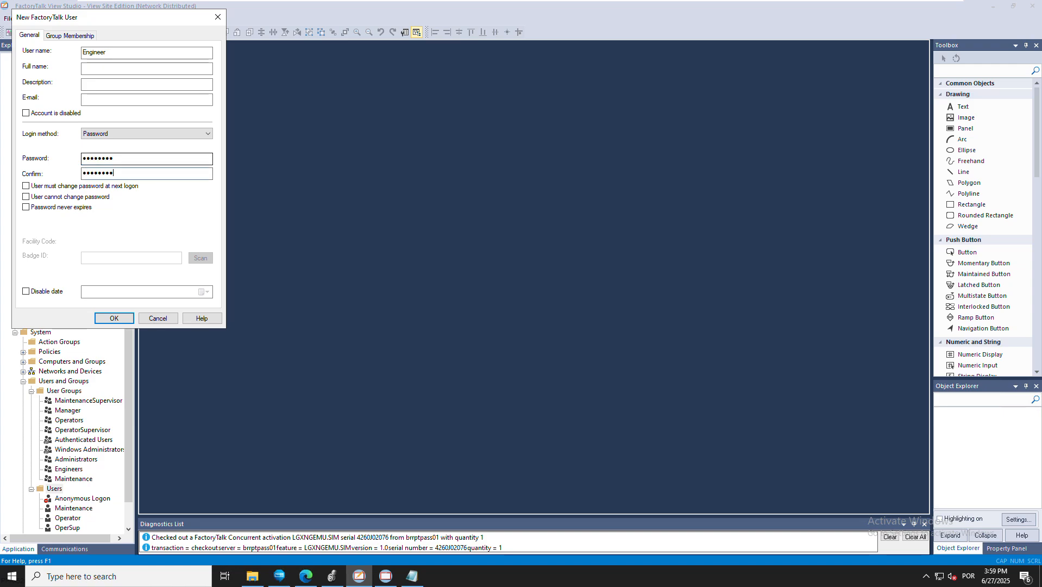
click(26, 207)
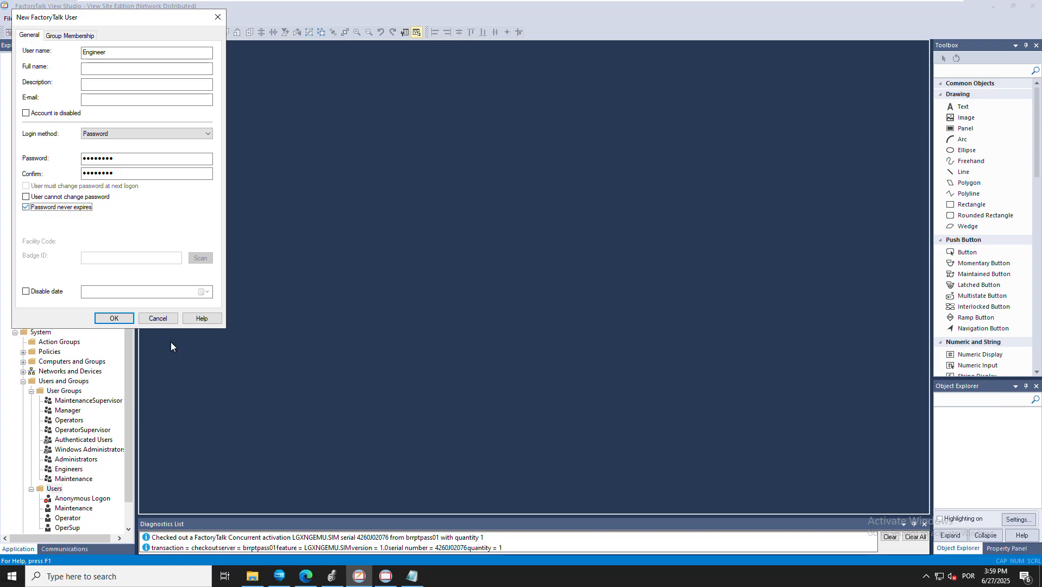
click(113, 318)
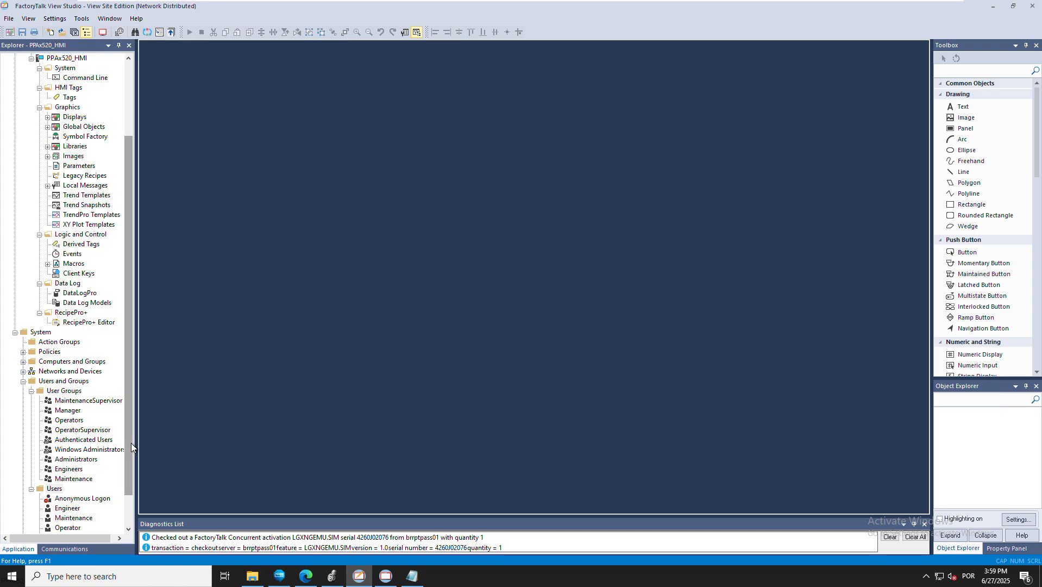
scroll(102, 460, down, 1)
scroll(103, 459, down, 1)
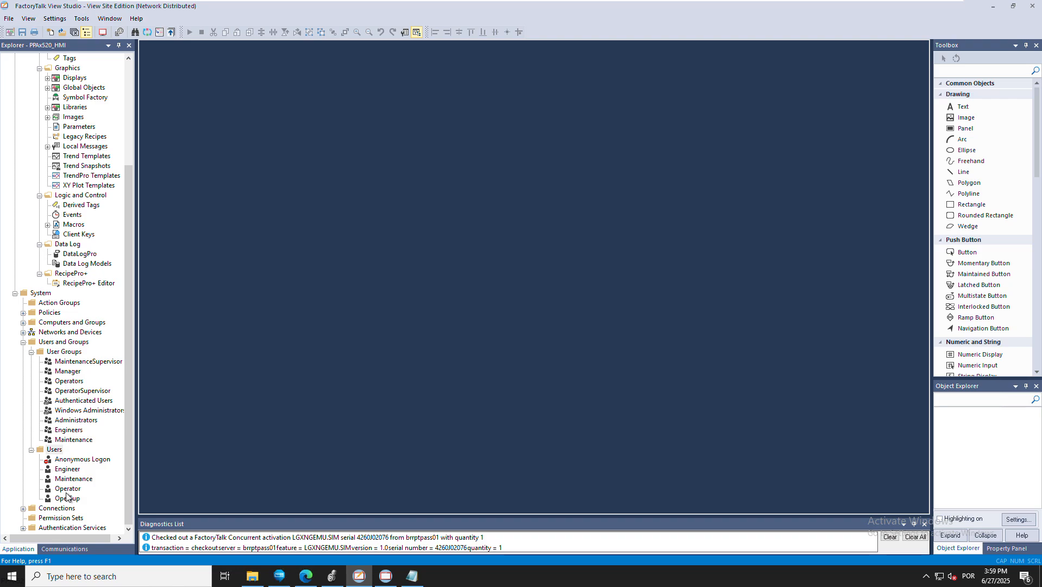
Create FactoryTalk user 'Manager' with an entered and confirmed password set to never expire
right_click(55, 452)
mouse_move(92, 456)
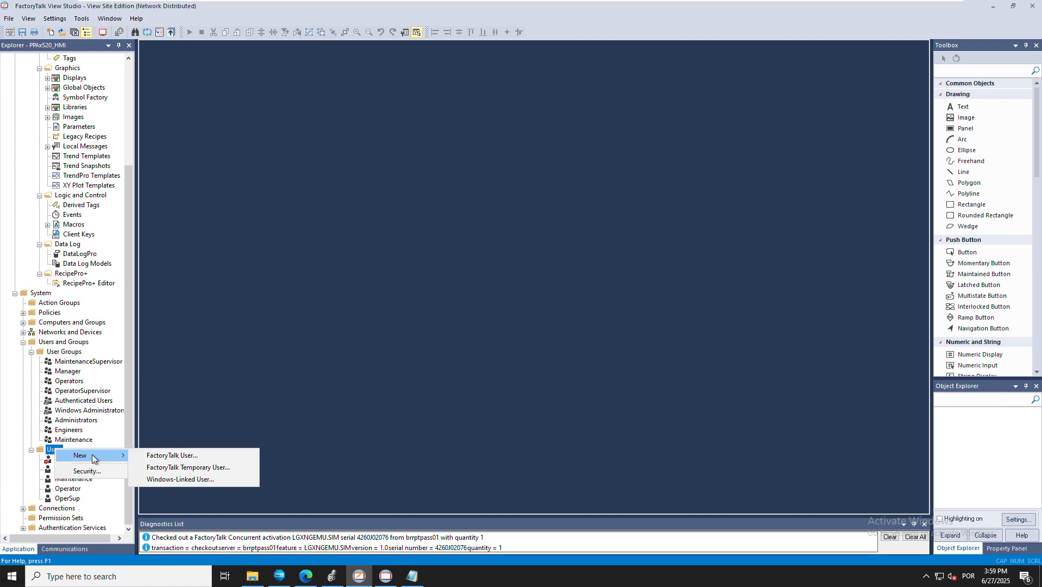
click(165, 456)
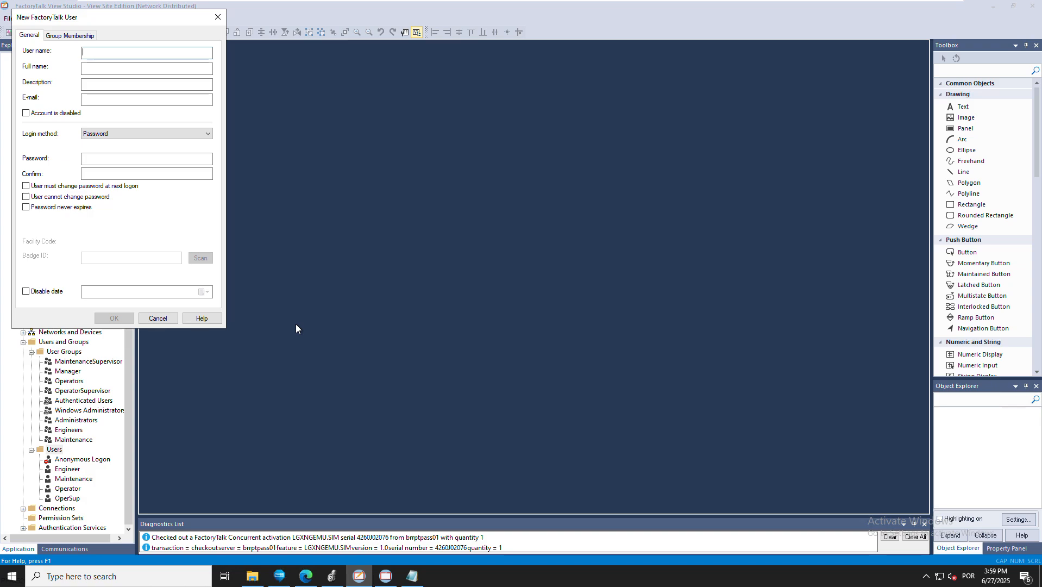
text(Manage)
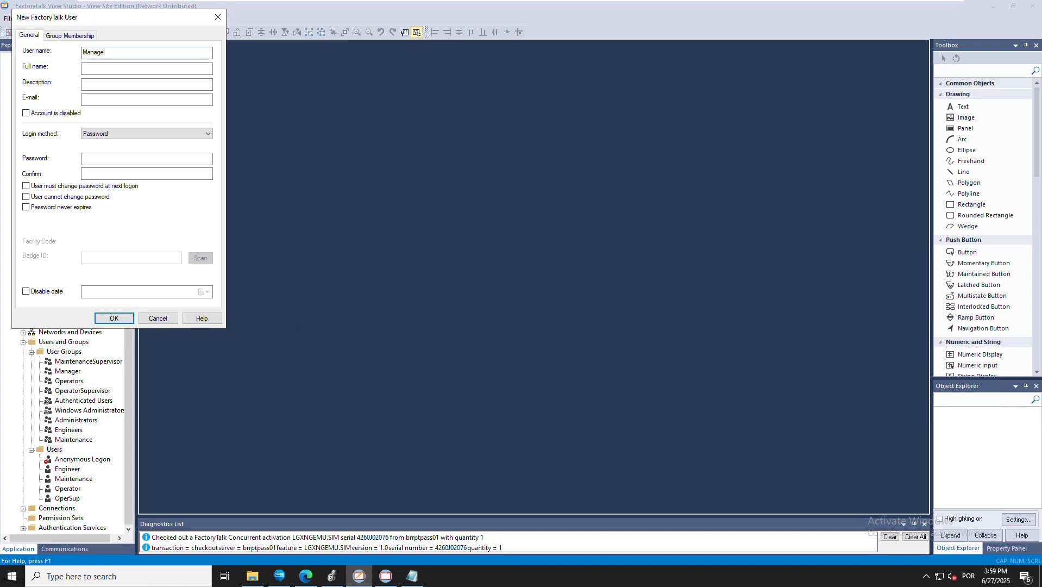
text(r)
click(138, 159)
text(1234567)
key(Tab)
text(12345)
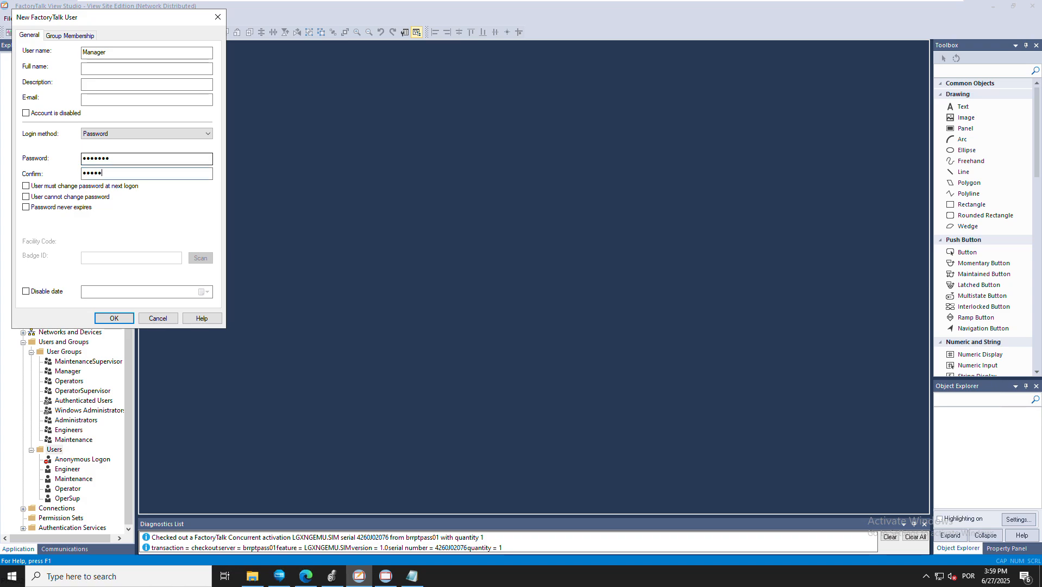
text(67)
click(26, 207)
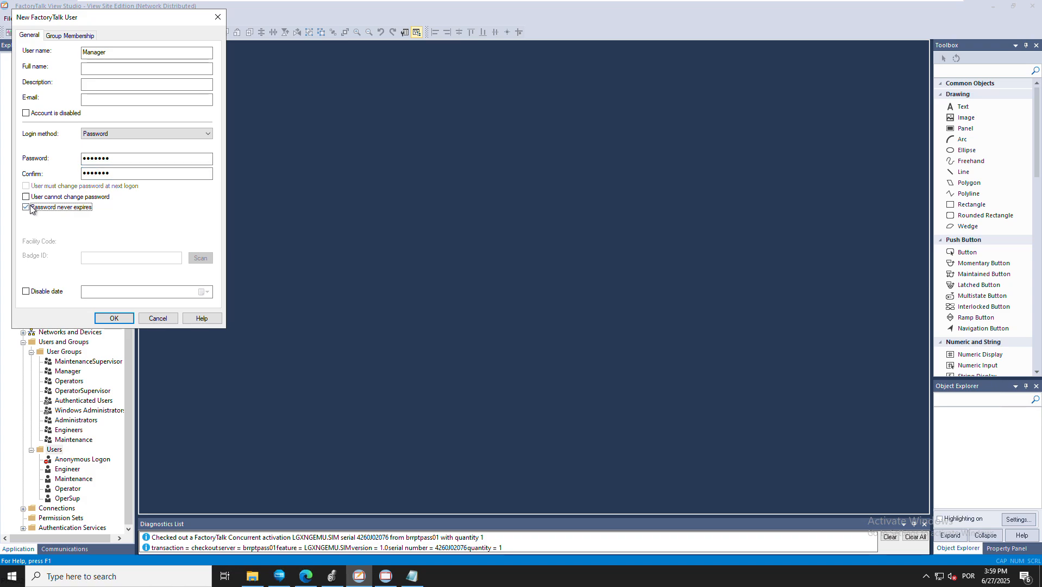
click(114, 318)
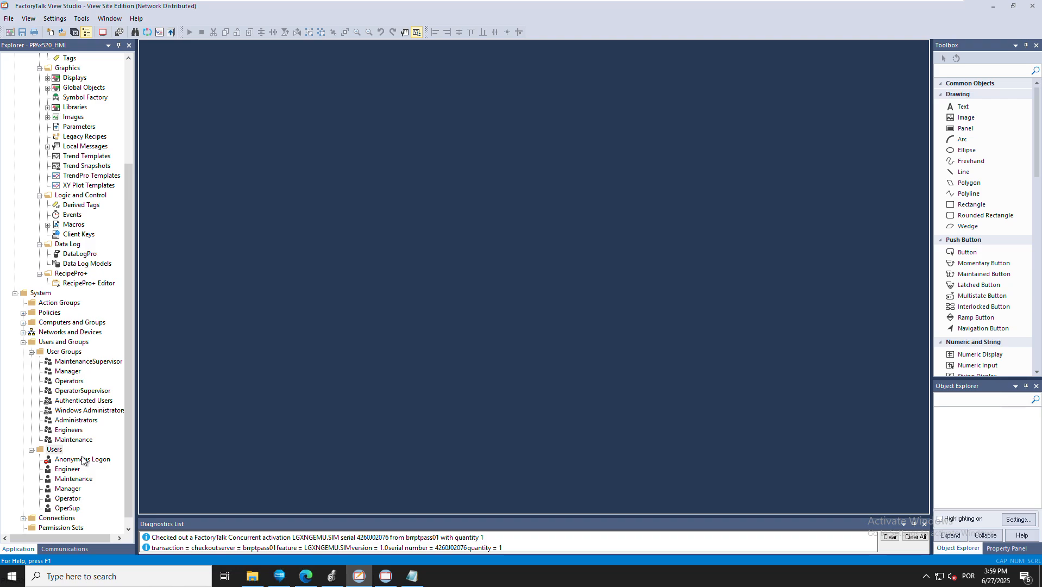
click(54, 450)
Create FactoryTalk user 'MaintSup', retyping its password, with Password never expires ticked
right_click(55, 452)
click(171, 457)
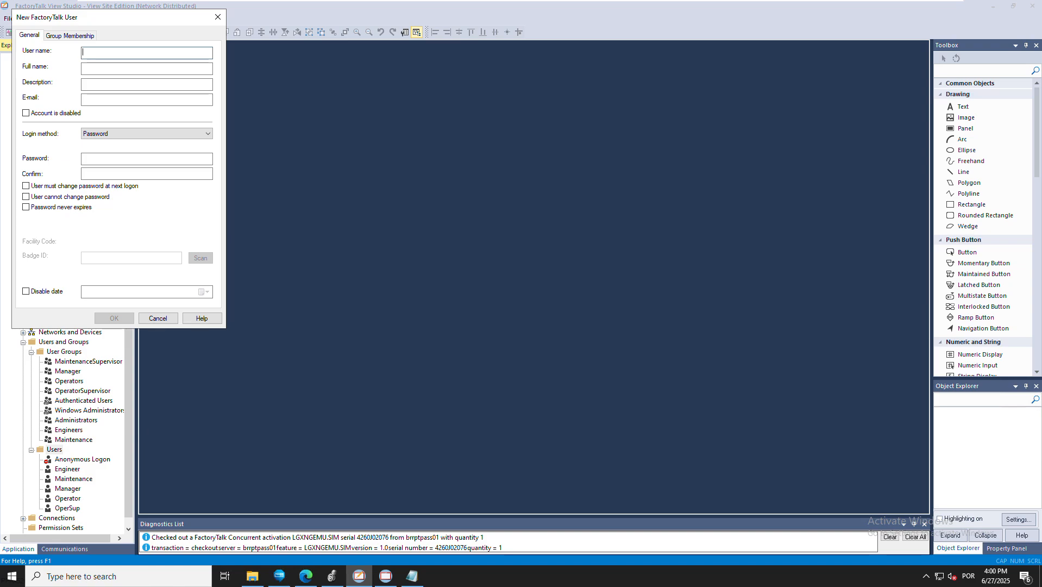
text(MaintSup)
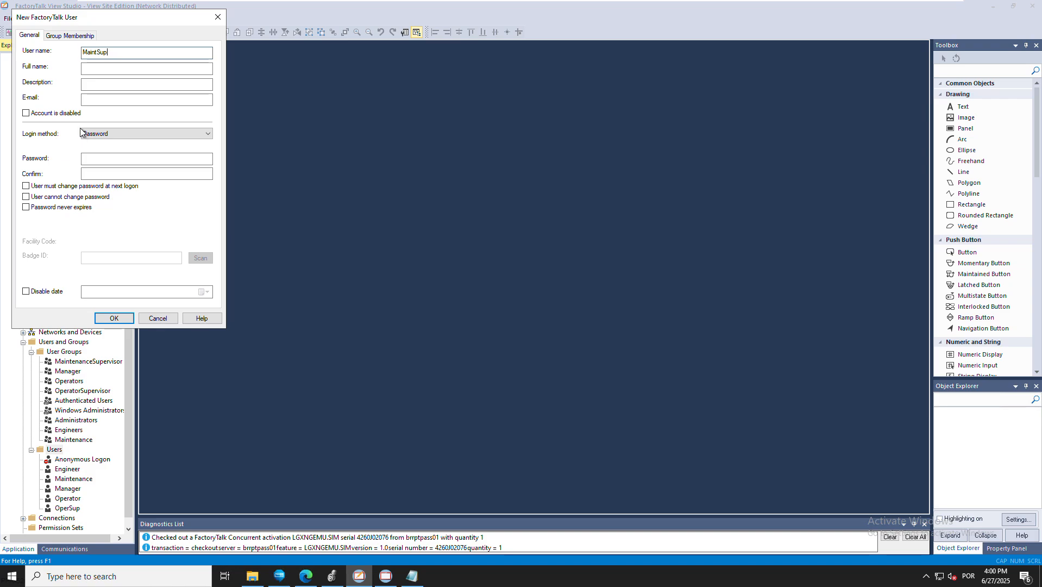
click(99, 158)
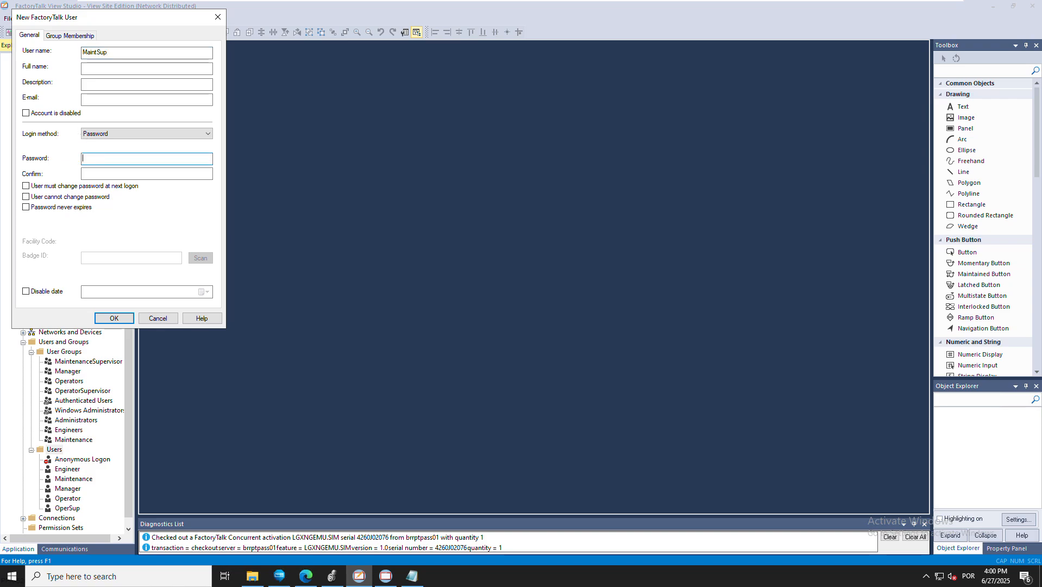
text(123456789)
key(shift+Tab)
key(Tab)
text(12345678)
key(Tab)
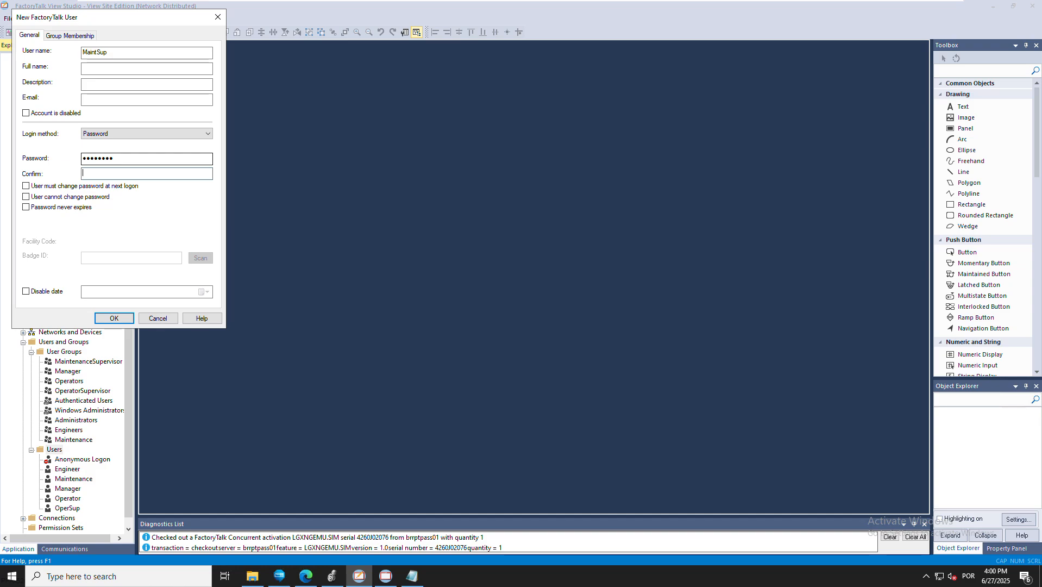
text(12345678)
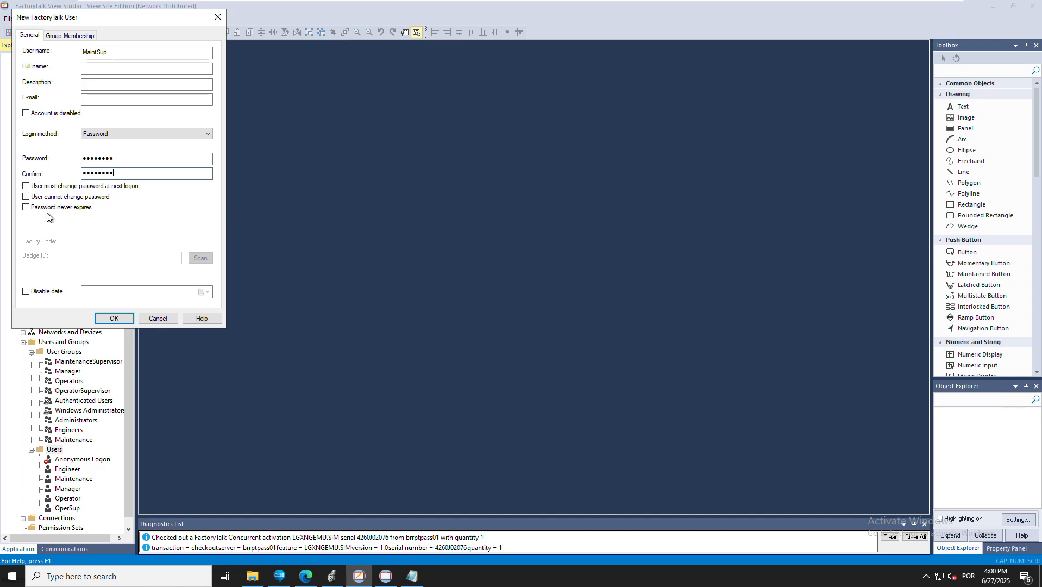
click(26, 207)
click(114, 319)
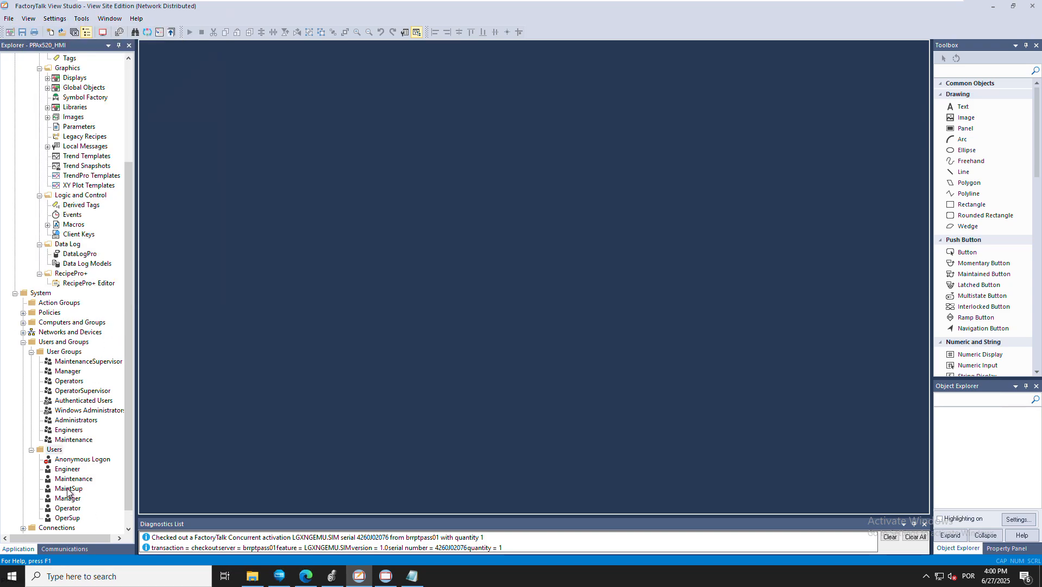
Fill in a new FactoryTalk user 'Administrator' with its password and Password never expires ticked
right_click(51, 454)
mouse_move(92, 455)
click(156, 454)
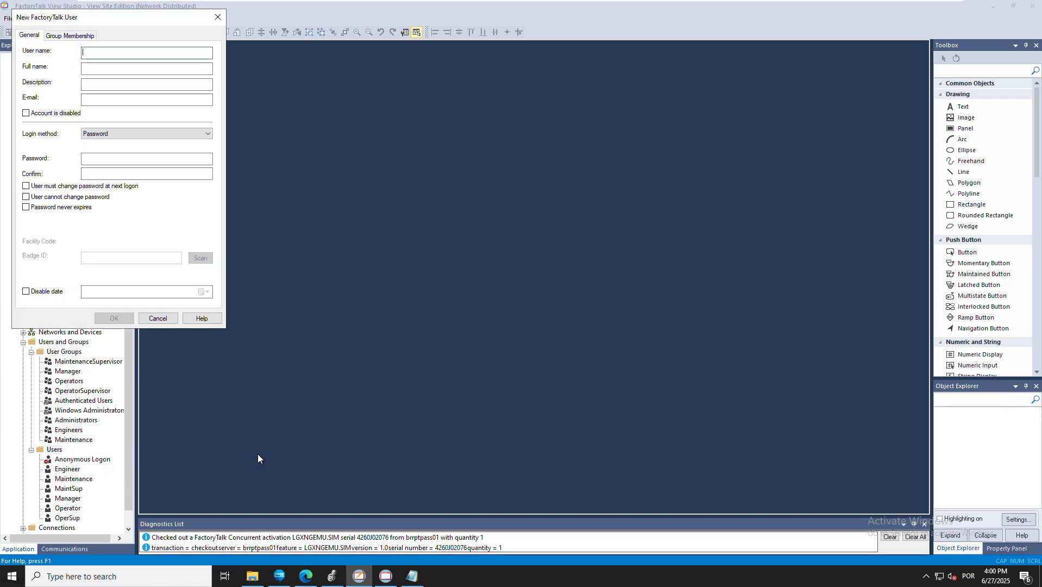
text(Administrator)
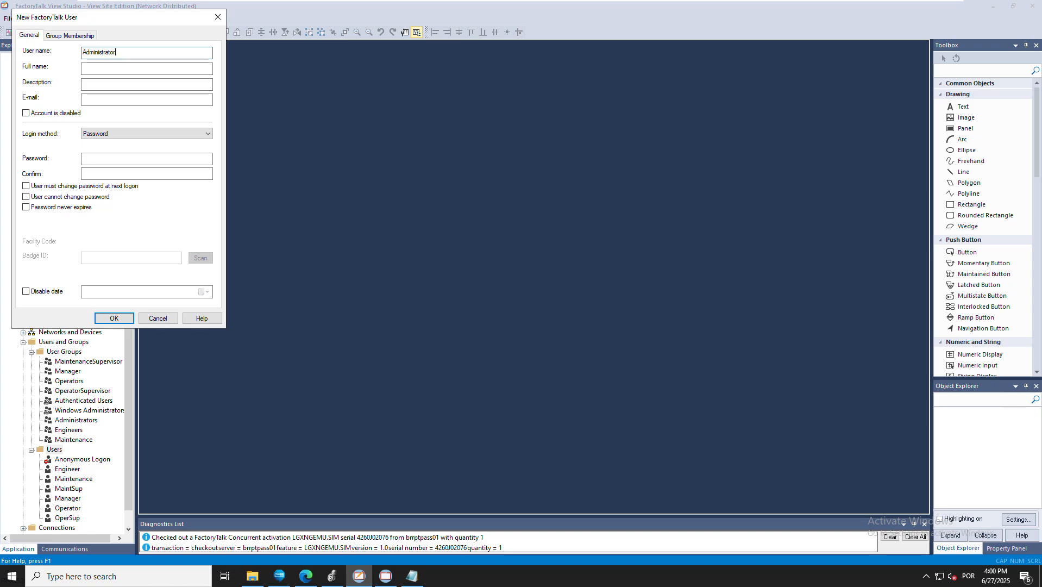
key(Tab)
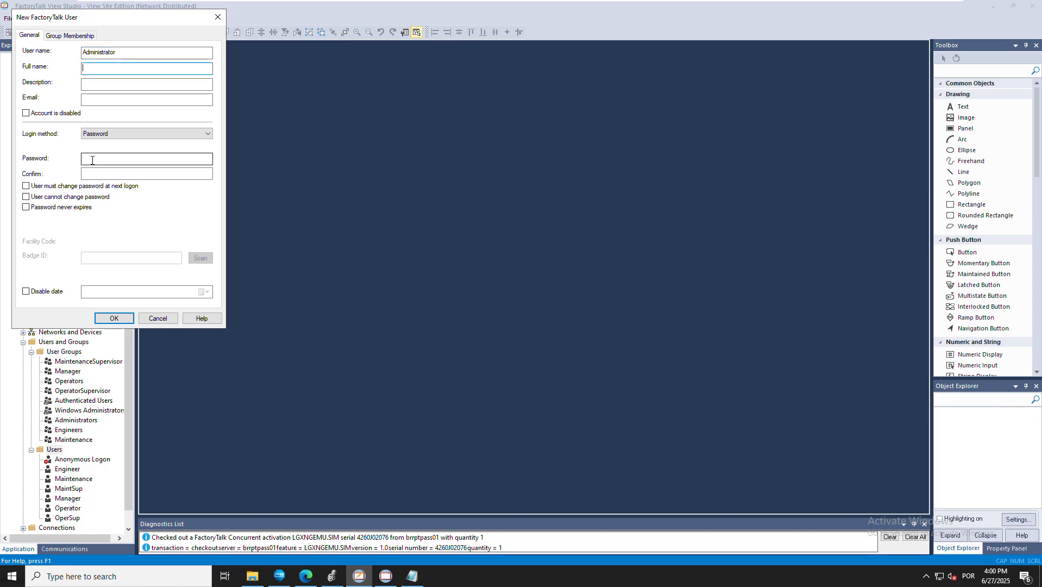
click(93, 161)
text(•••••••••••)
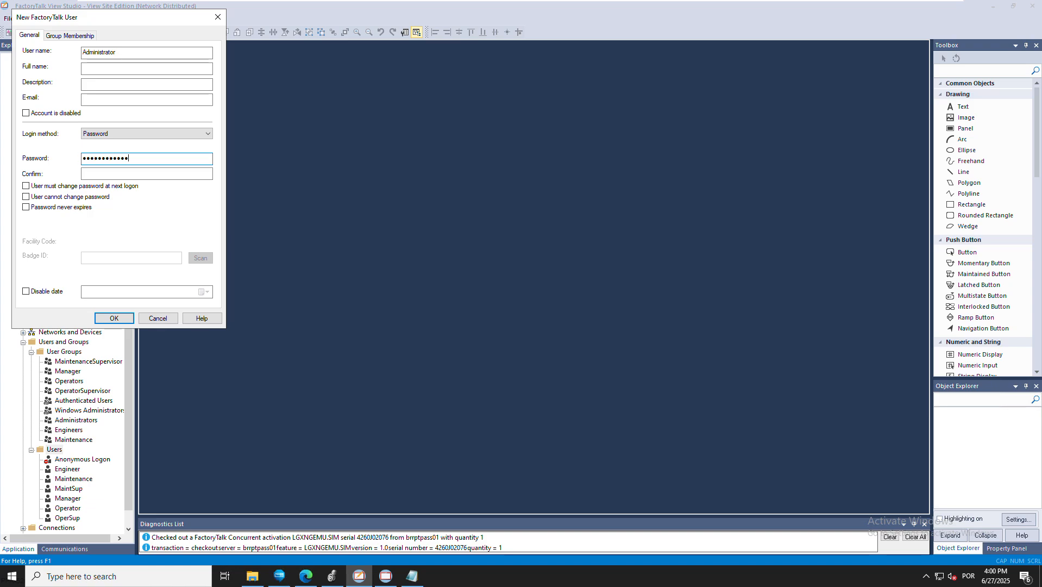
text(•)
key(Tab)
text(•)
text(••••••••••••)
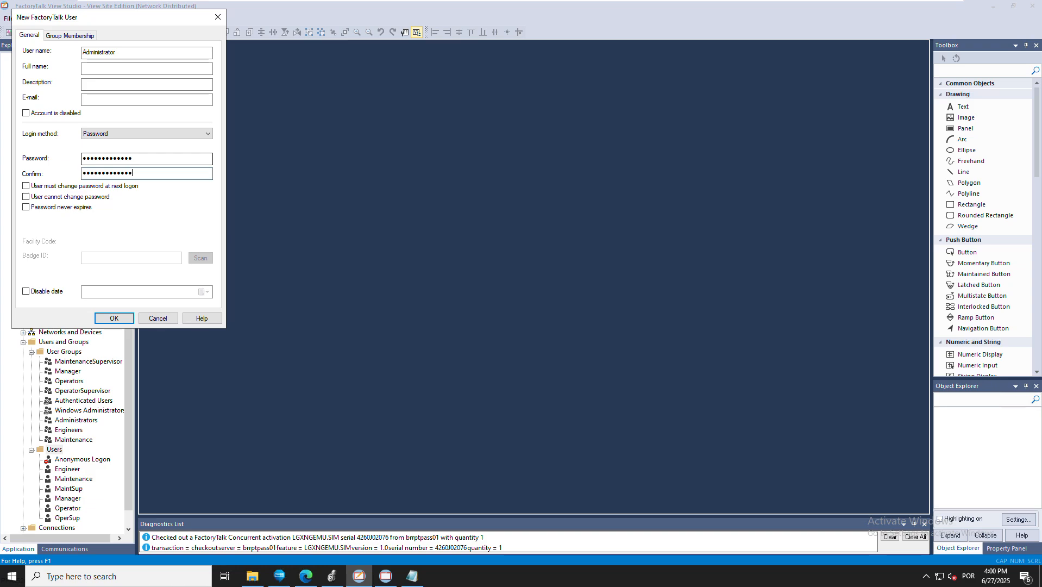
click(26, 207)
Save the Administrator user and add user Operator to the Operators group
click(116, 317)
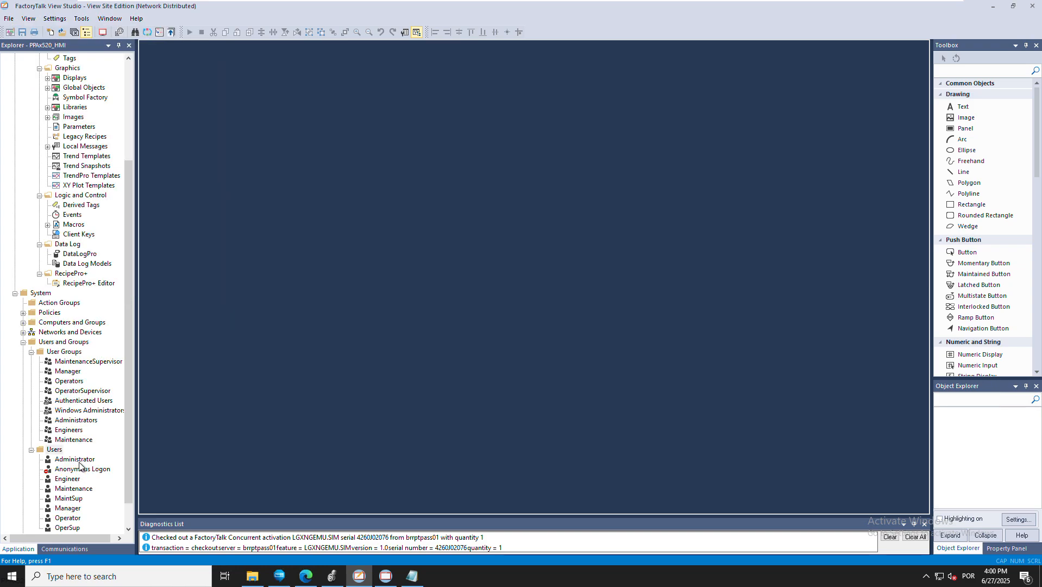
scroll(80, 526, down, 1)
click(79, 519)
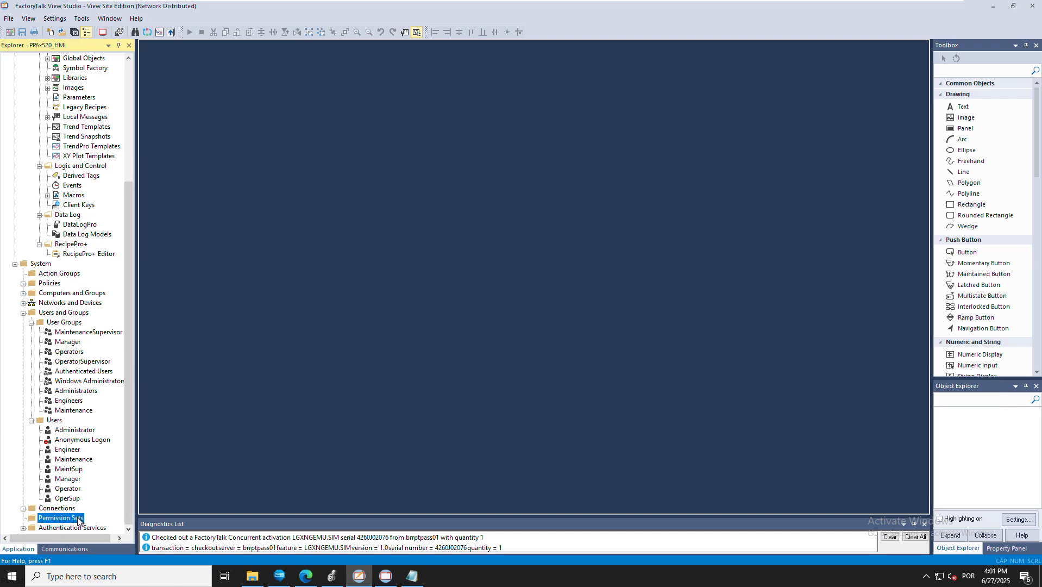
double_click(67, 489)
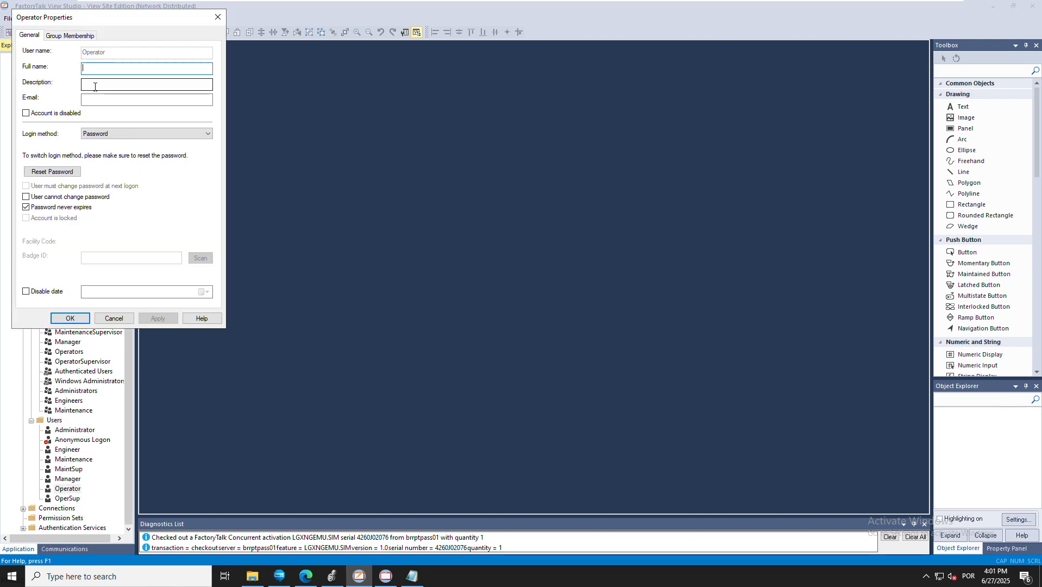
click(70, 35)
click(151, 254)
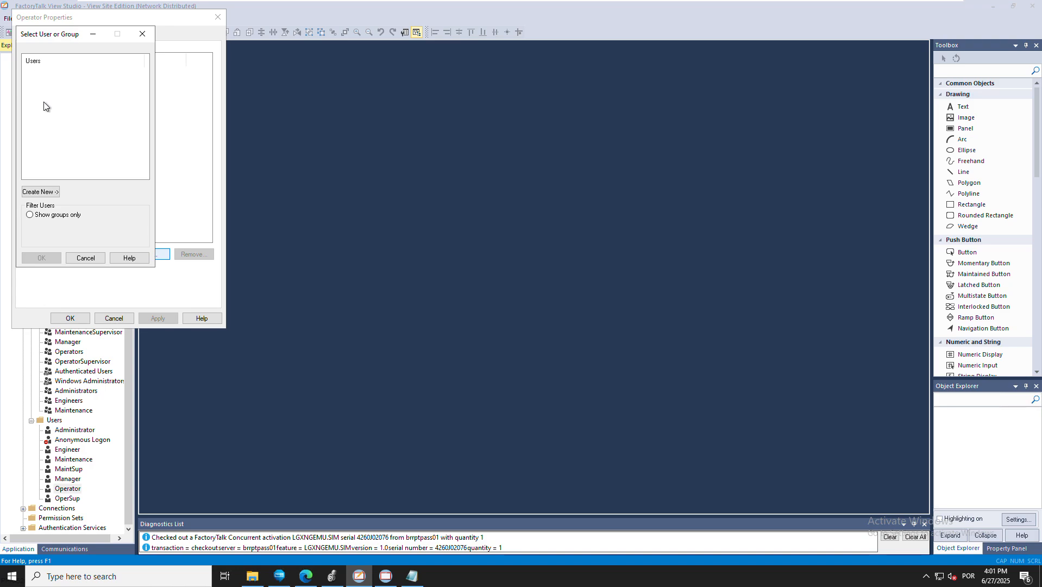
click(49, 215)
click(47, 119)
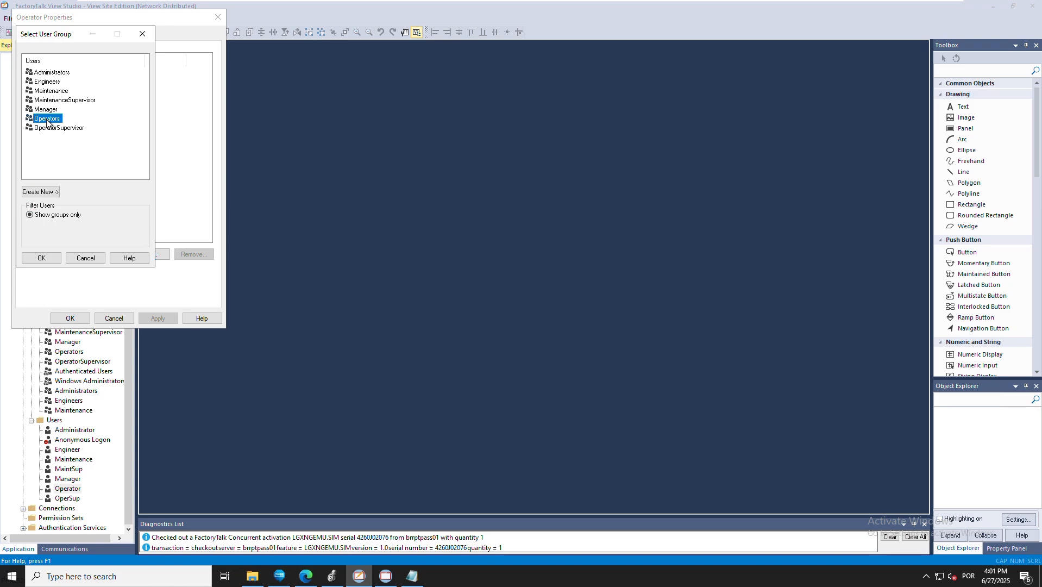
click(31, 259)
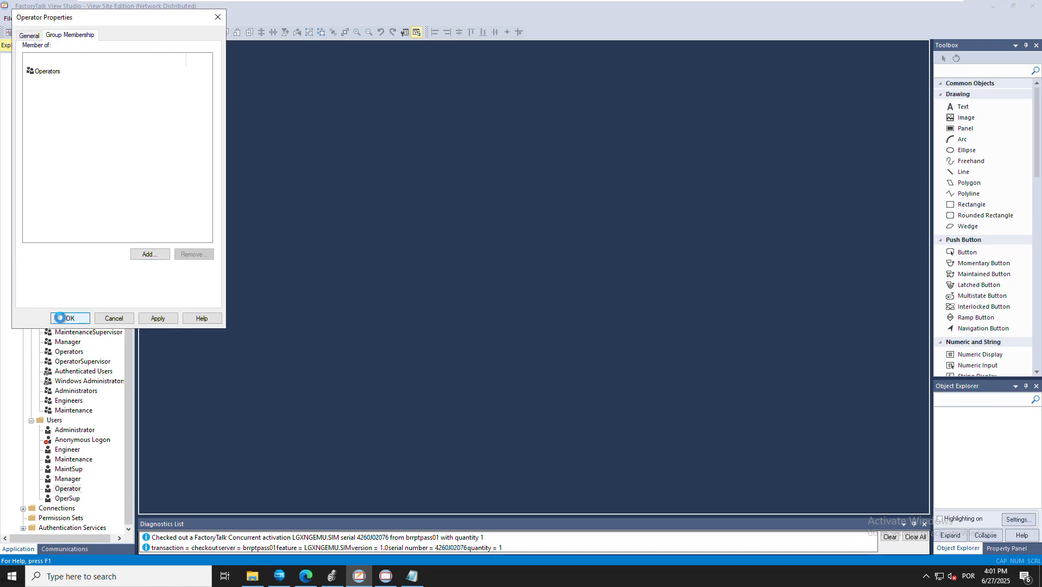
click(60, 318)
Add user OperSup to the OperatorSupervisor group
double_click(76, 499)
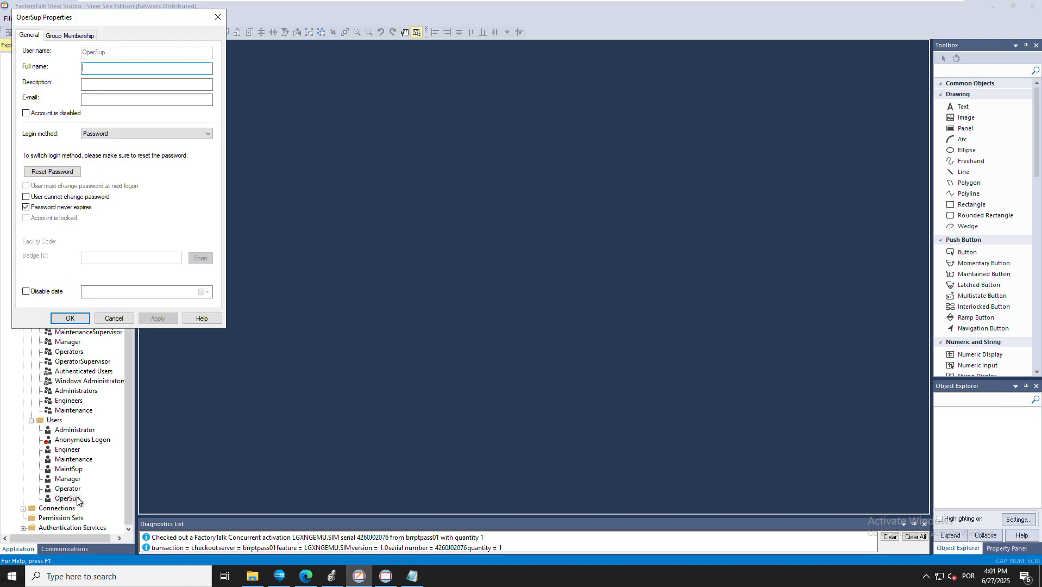
click(55, 35)
click(150, 254)
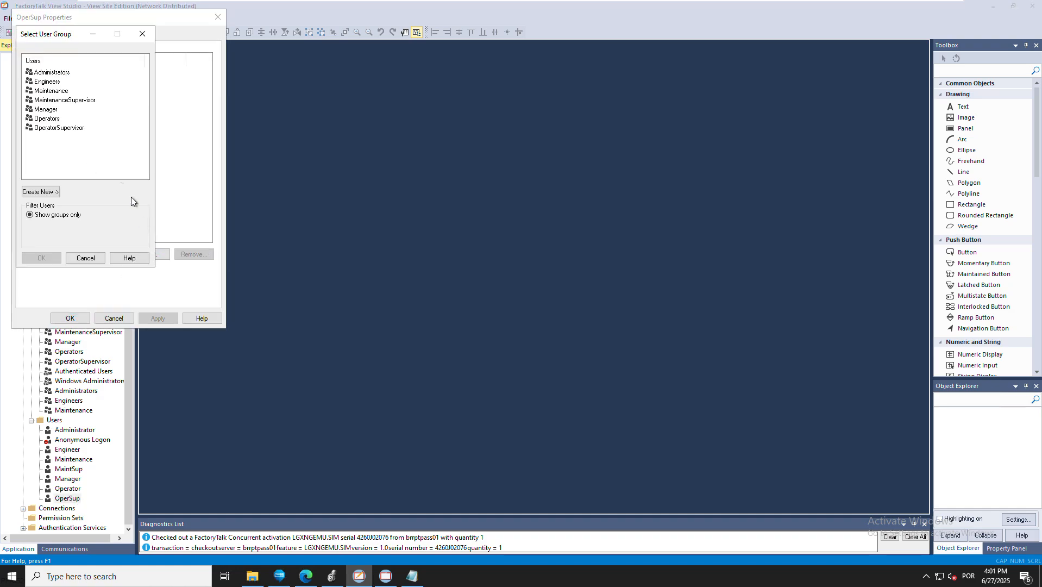
click(60, 128)
click(49, 259)
click(70, 319)
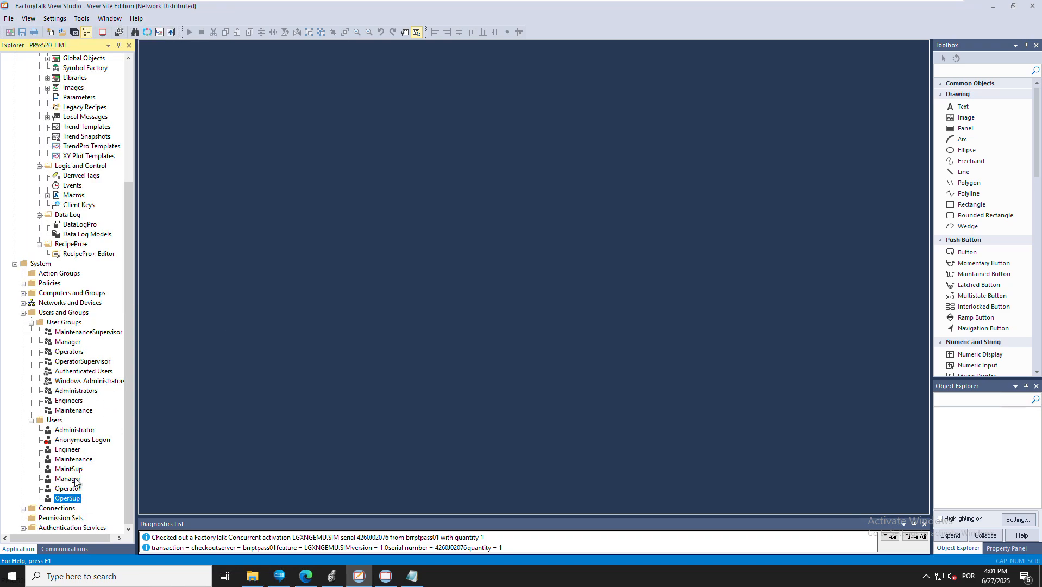
Add user Maintenance to the Maintenance group
double_click(73, 459)
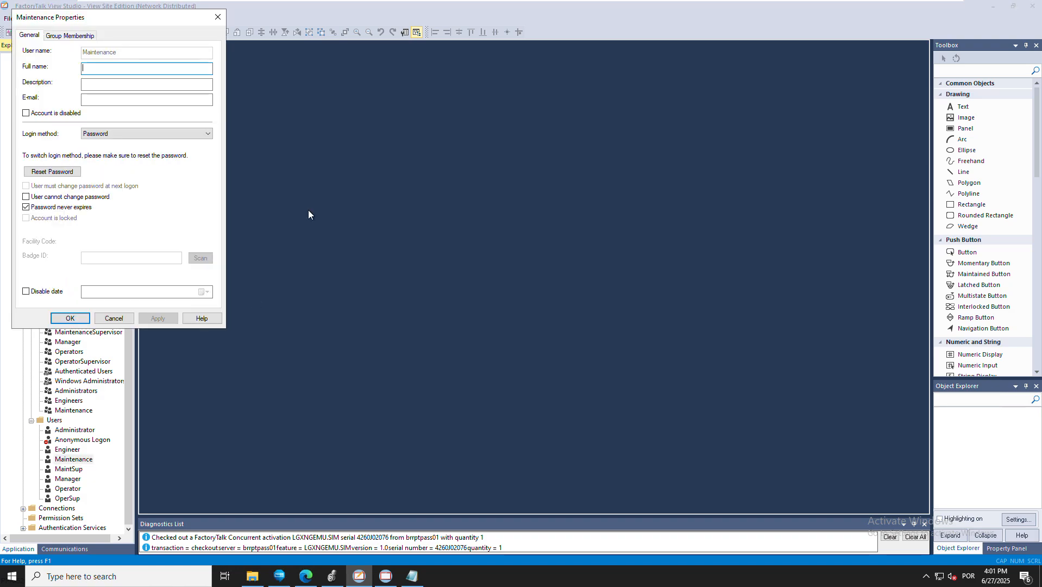
click(69, 36)
click(141, 254)
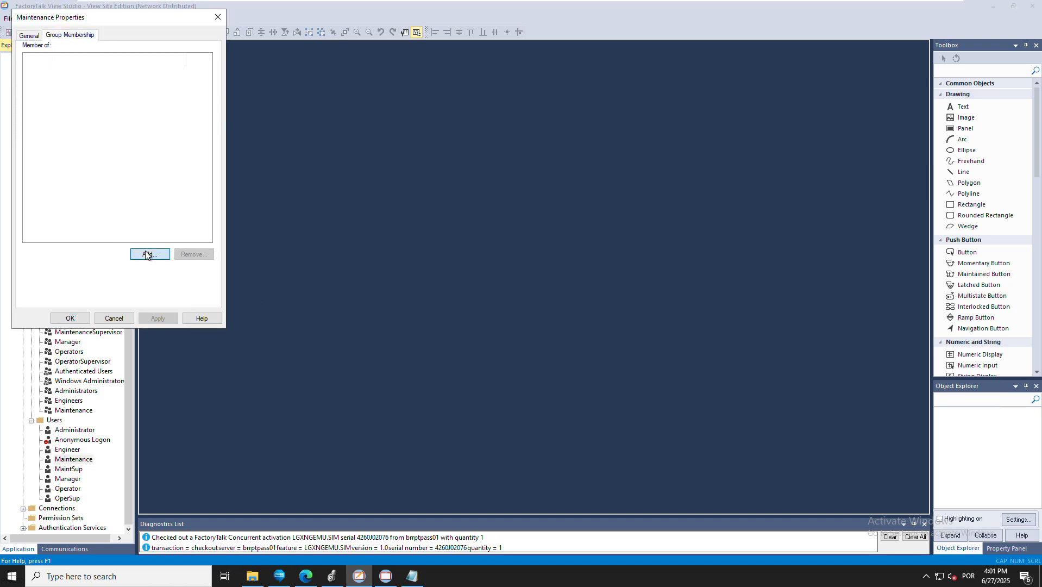
click(51, 90)
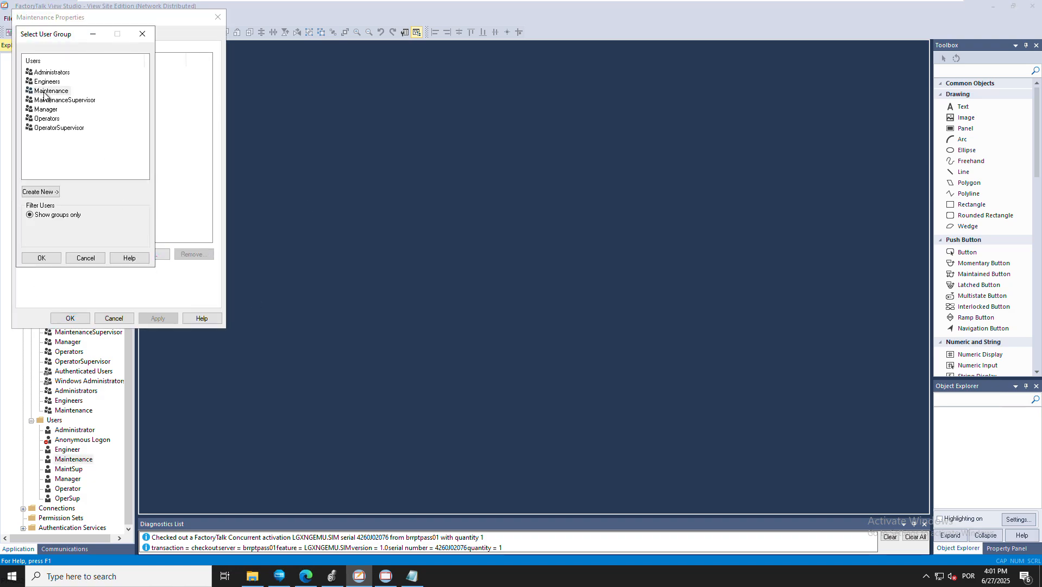
click(45, 256)
click(79, 319)
double_click(80, 470)
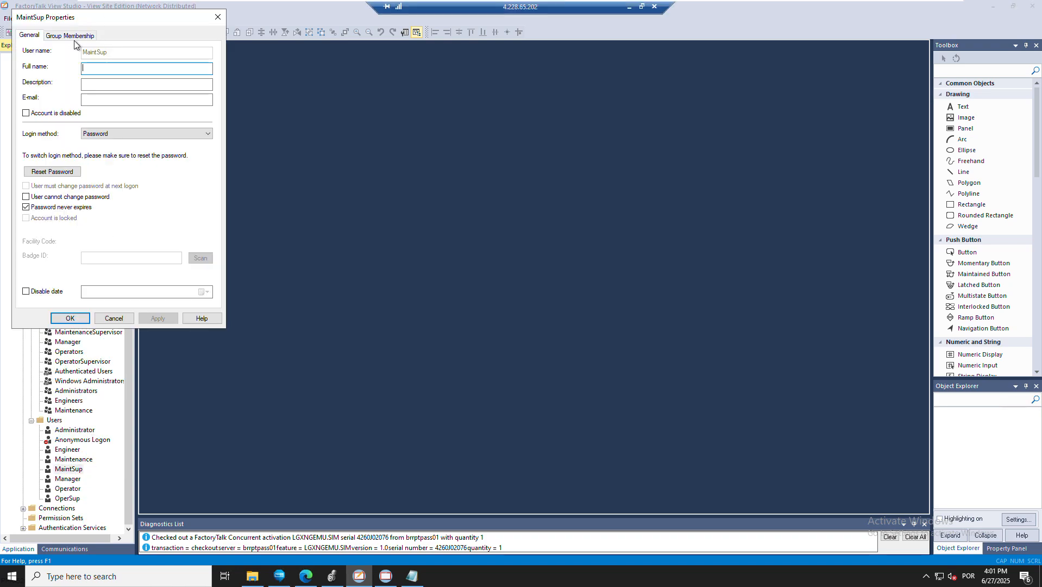
Add user MaintSup to the MaintenanceSupervisor group
click(77, 37)
click(145, 255)
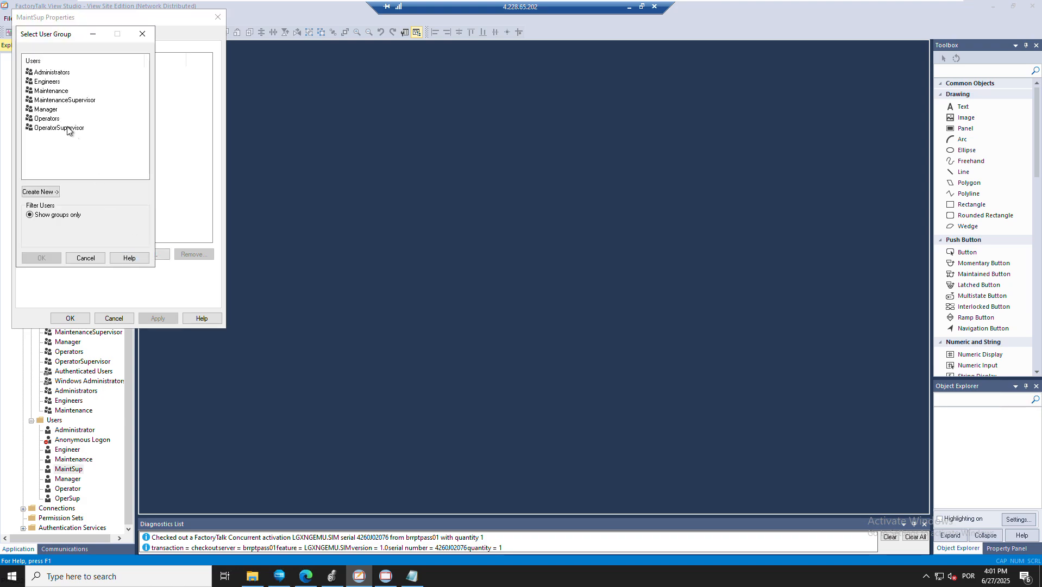
click(59, 100)
click(51, 258)
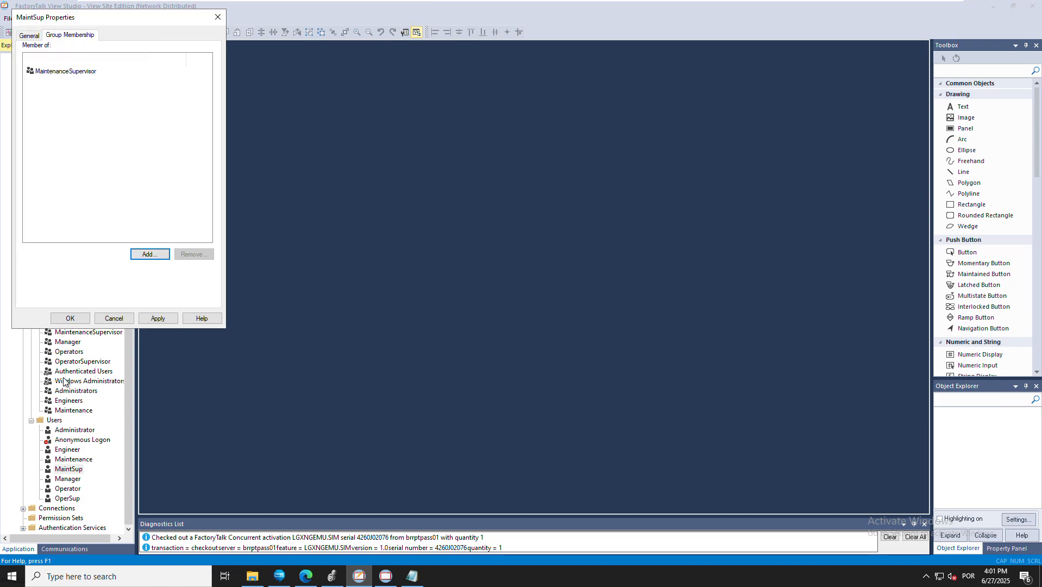
key(Return)
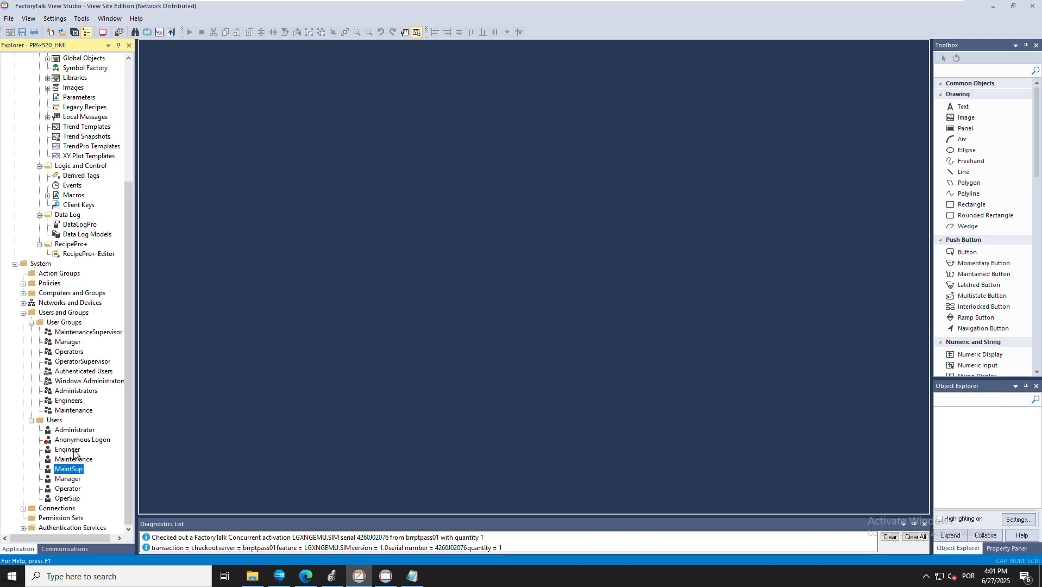
Add user Engineer to the Engineers group
double_click(74, 450)
click(72, 36)
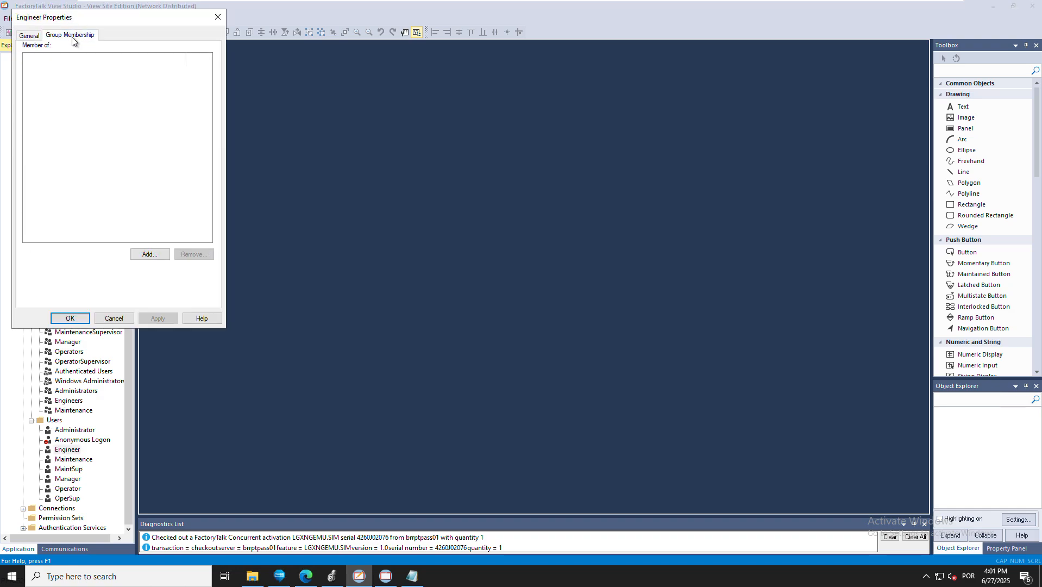
click(146, 255)
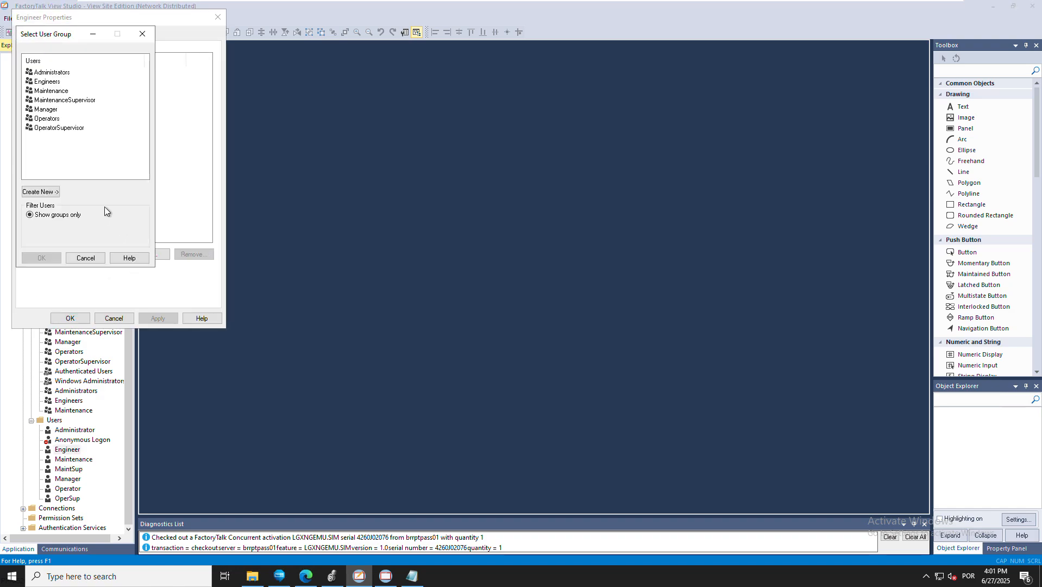
click(47, 82)
click(42, 259)
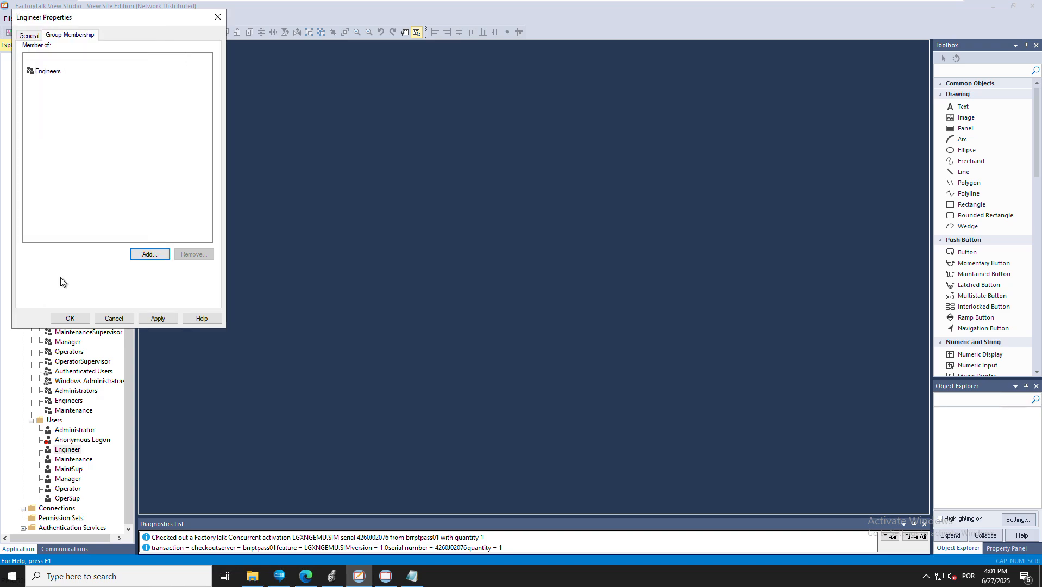
click(73, 321)
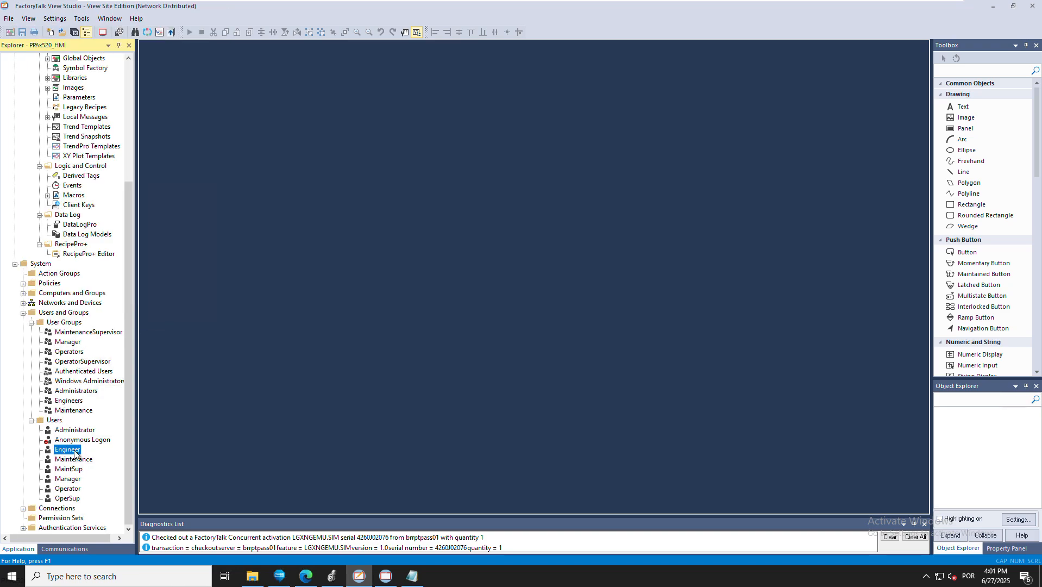
Add user Manager to the Manager group
double_click(77, 481)
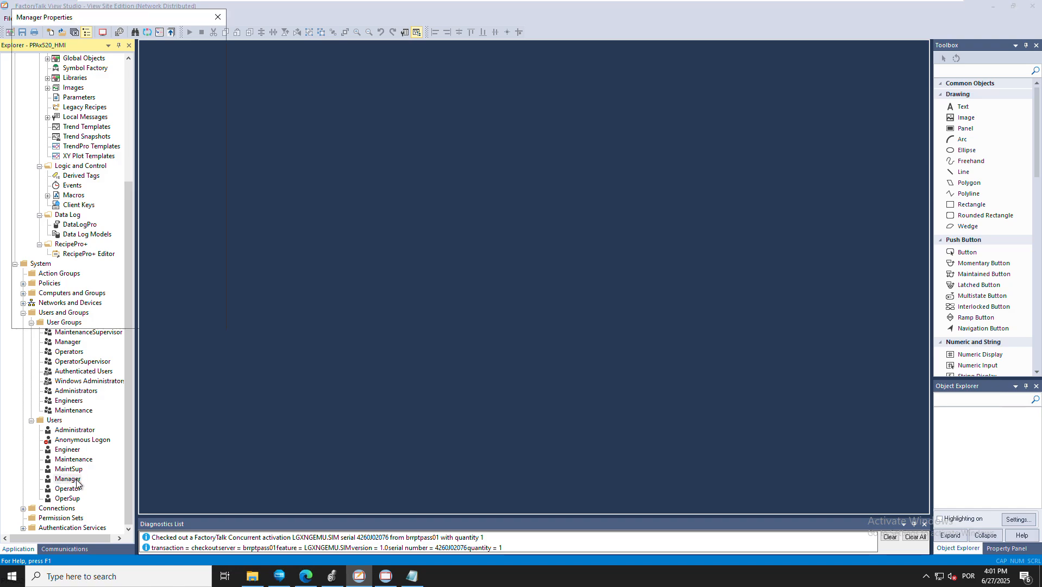
click(72, 37)
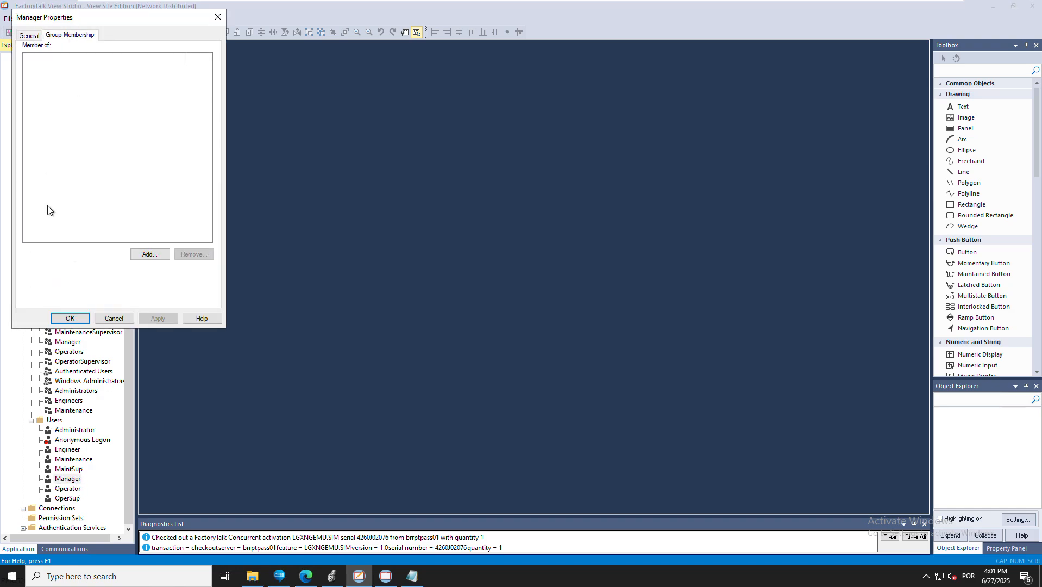
click(147, 253)
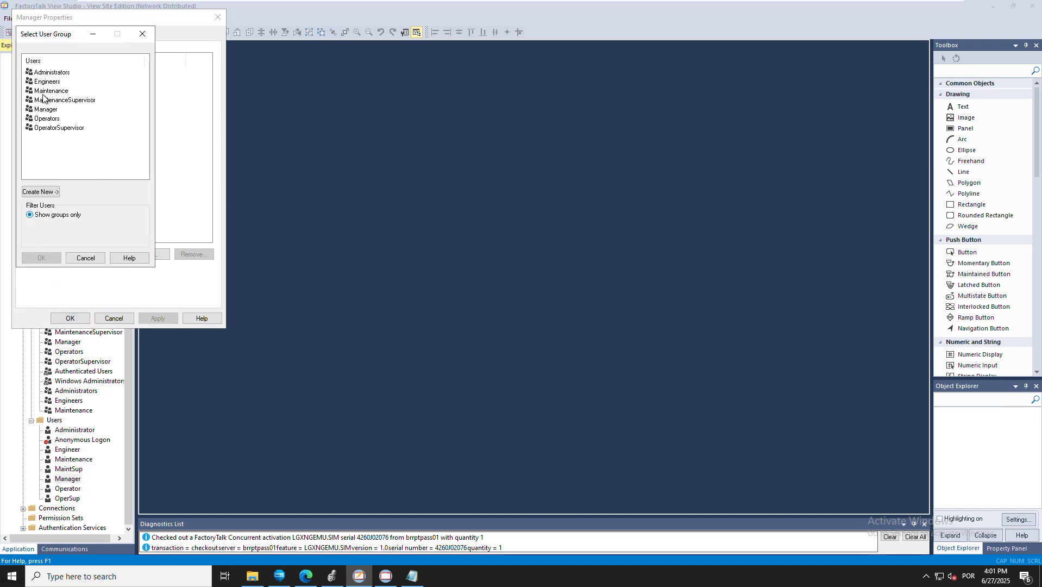
click(42, 109)
click(36, 258)
click(70, 318)
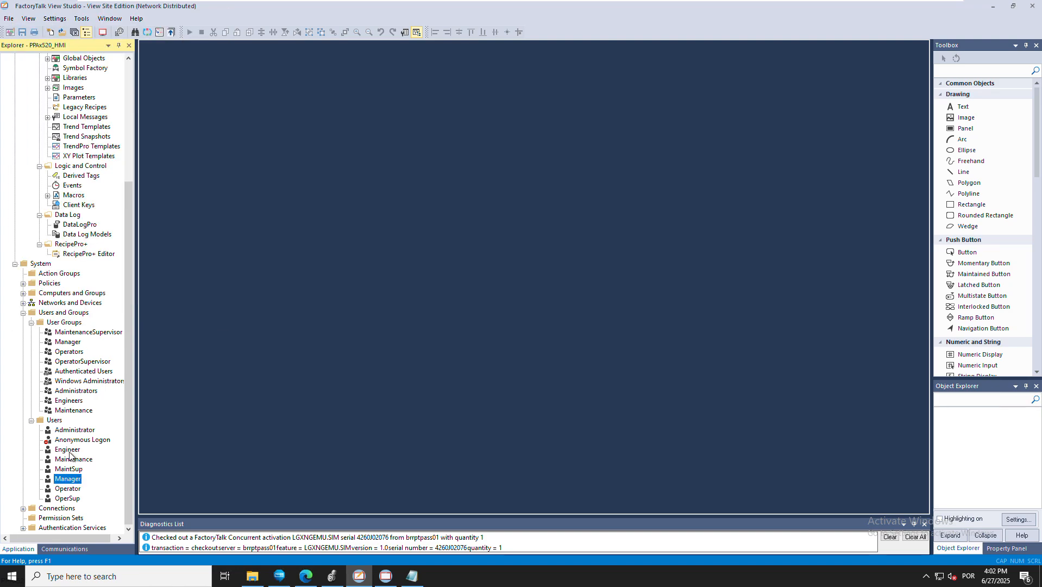
Add user Administrator to the Administrators group
double_click(74, 429)
click(70, 35)
click(150, 253)
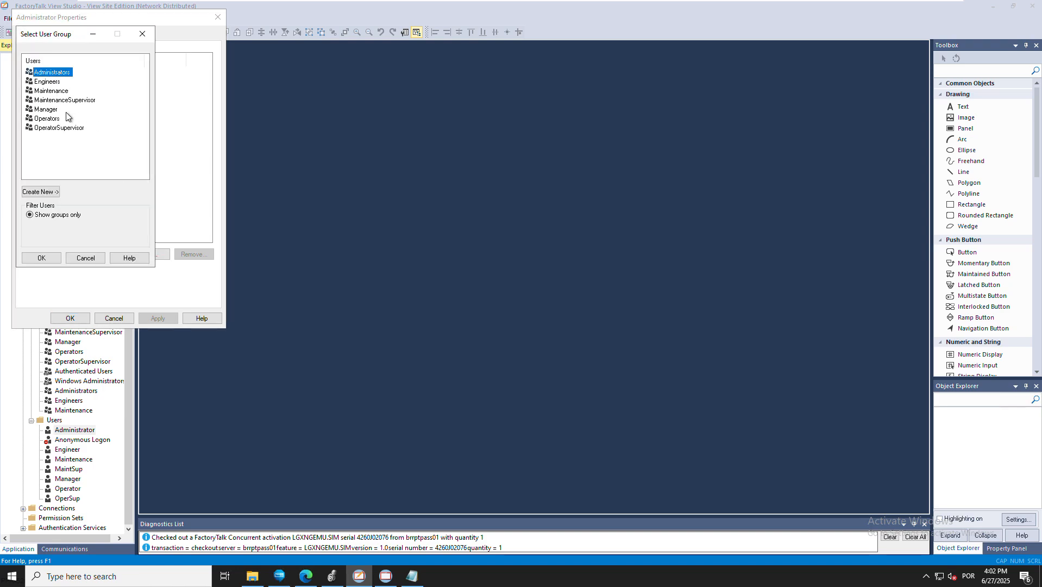
click(55, 257)
click(70, 318)
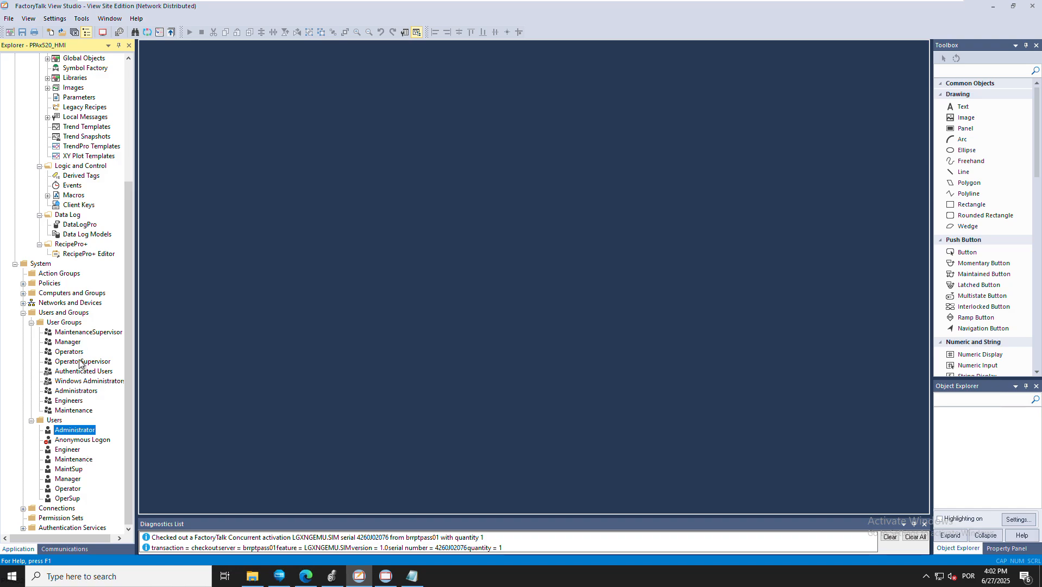
Create a new user group named Area01_Basic under User Groups
click(63, 323)
right_click(63, 321)
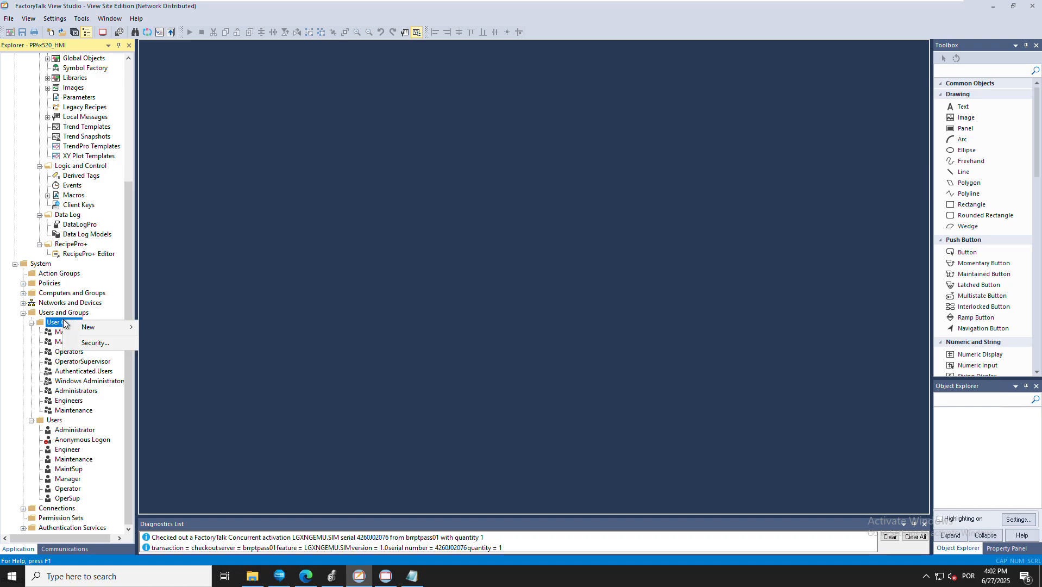
mouse_move(118, 330)
click(167, 328)
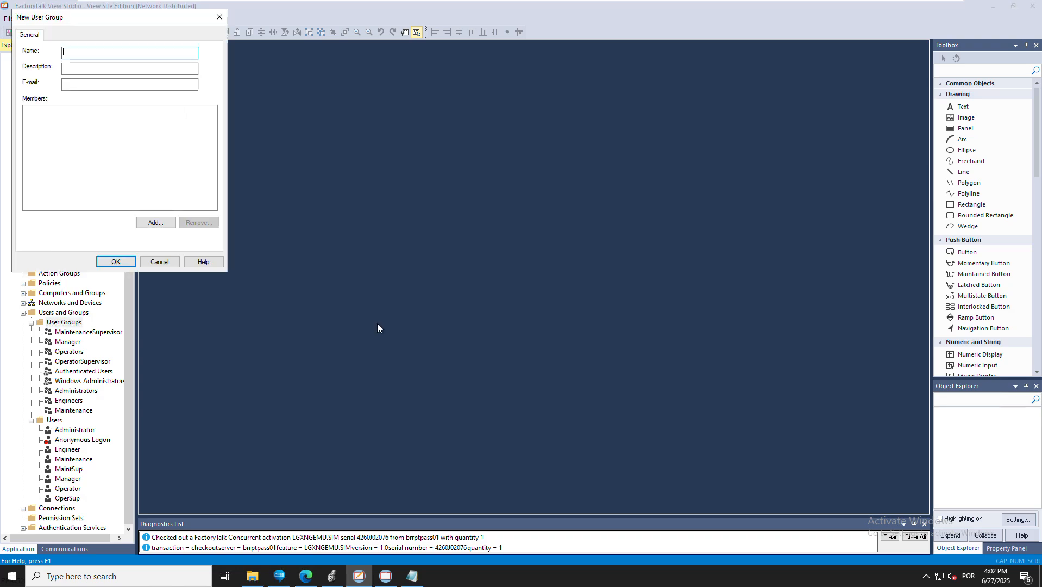
text(Area01_Basic)
click(115, 260)
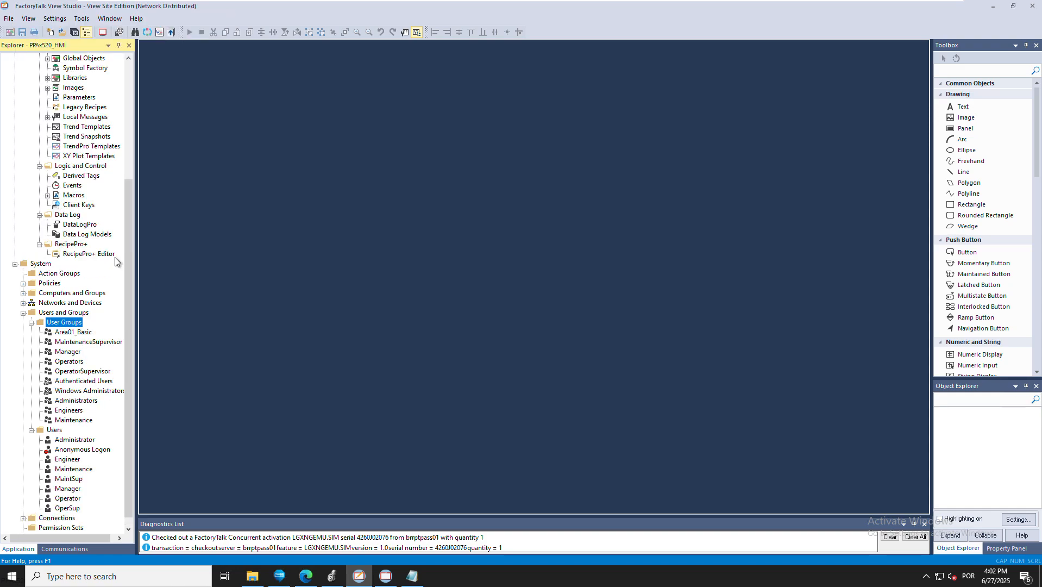
Create a second user group named 'Aera01_Advanced'
right_click(64, 325)
mouse_move(109, 325)
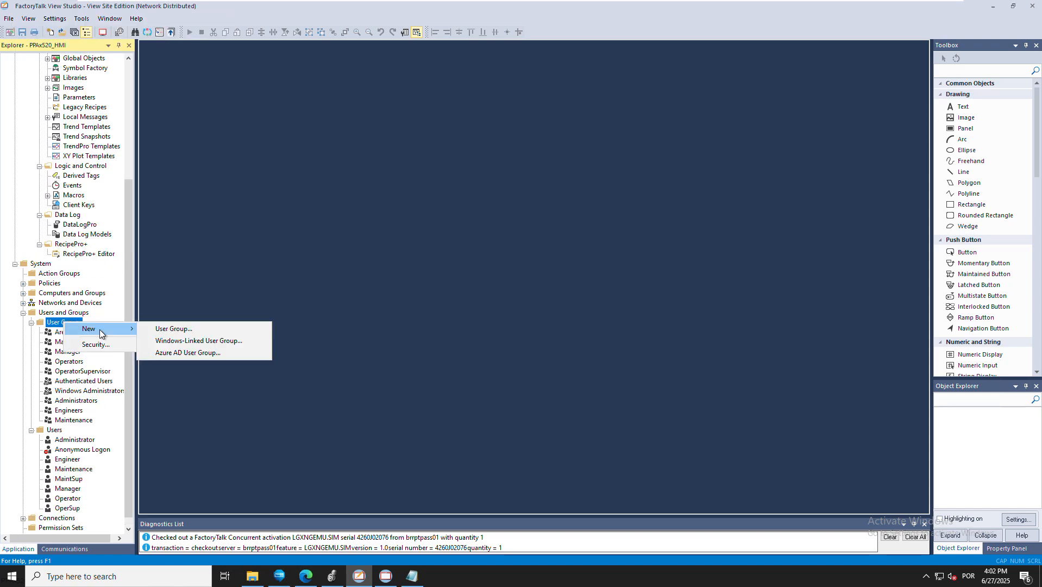
click(164, 325)
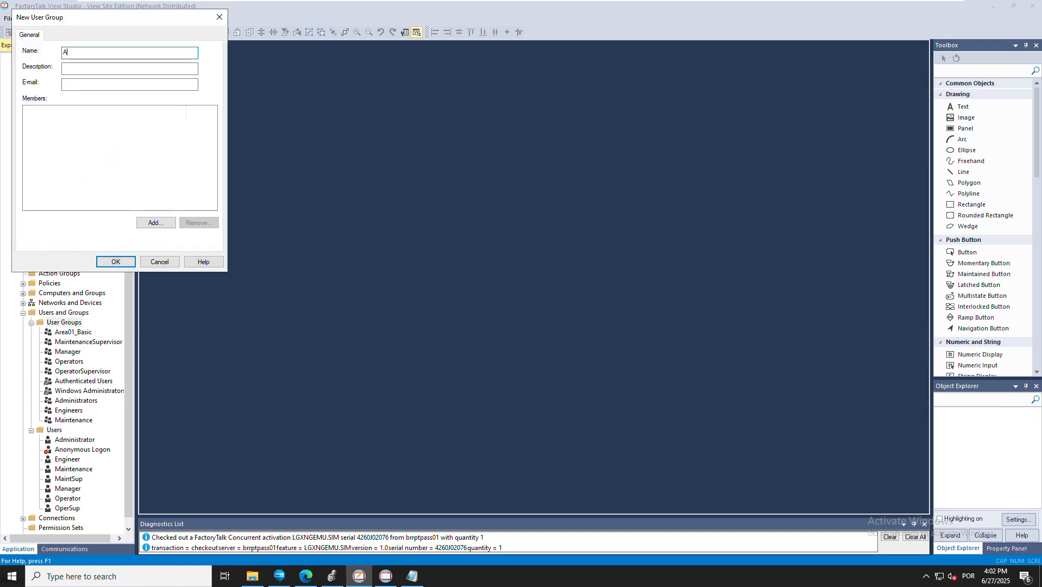
text(Aera01_Advanced)
click(116, 262)
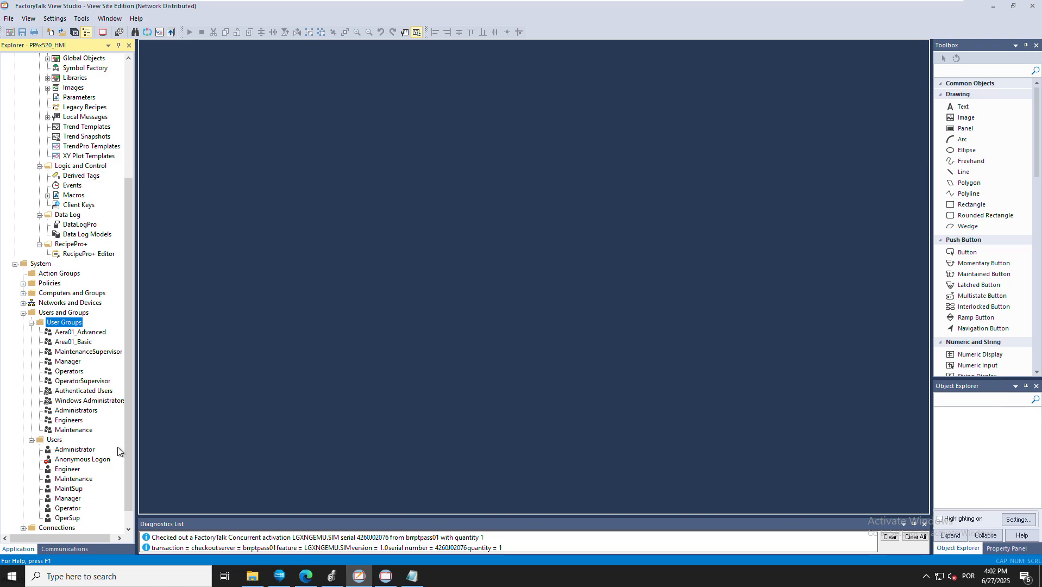
Add Operator, OperSup, Manager, MaintSup, Maintenance, Engineer and Administrator to the Area01_Basic group
double_click(81, 342)
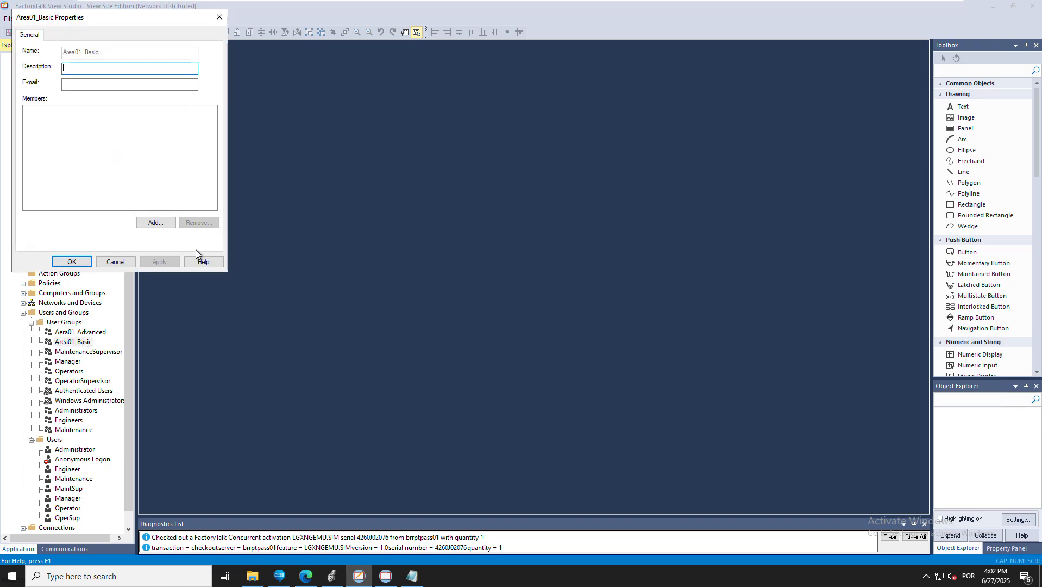
click(156, 223)
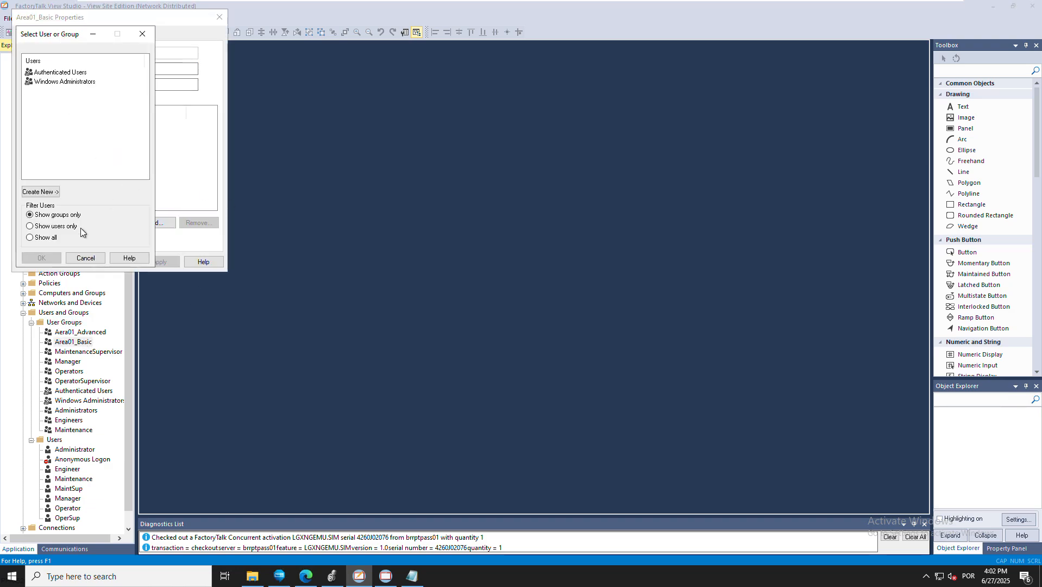
click(31, 238)
click(50, 147)
ctrl+click(53, 157)
drag(48, 146, 43, 108)
ctrl+click(44, 108)
ctrl+click(47, 92)
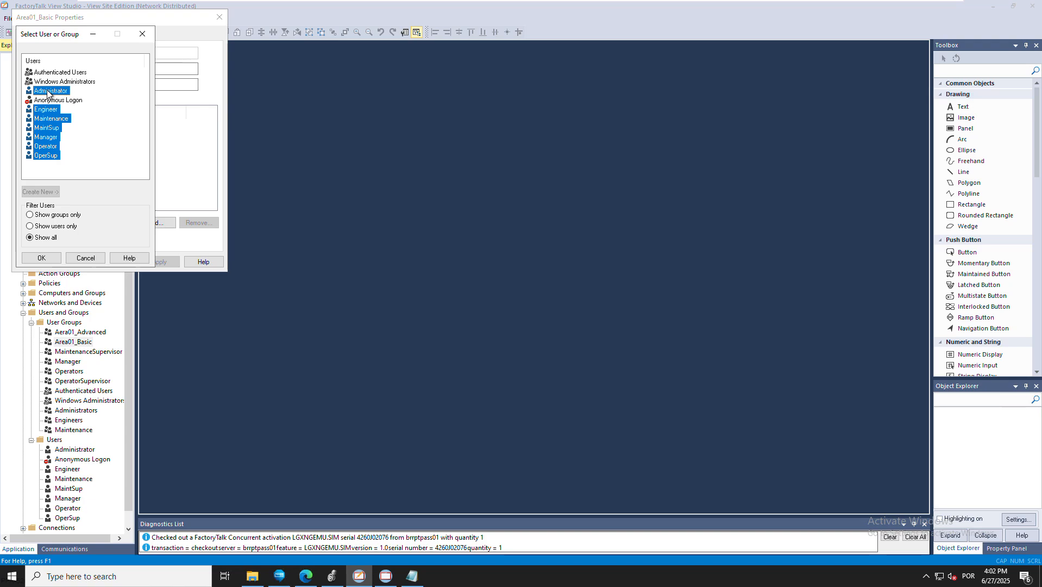
click(42, 257)
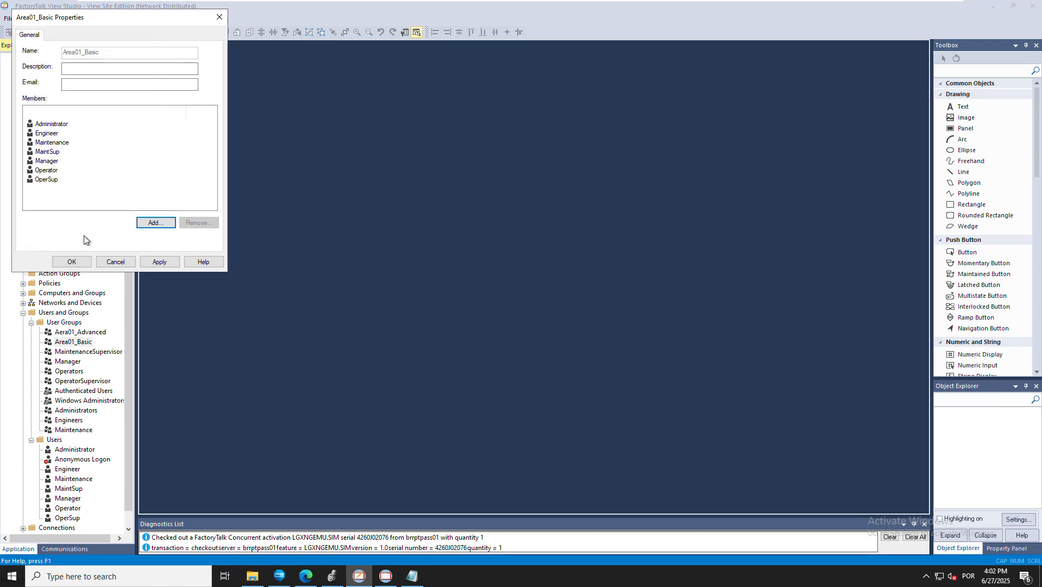
click(71, 260)
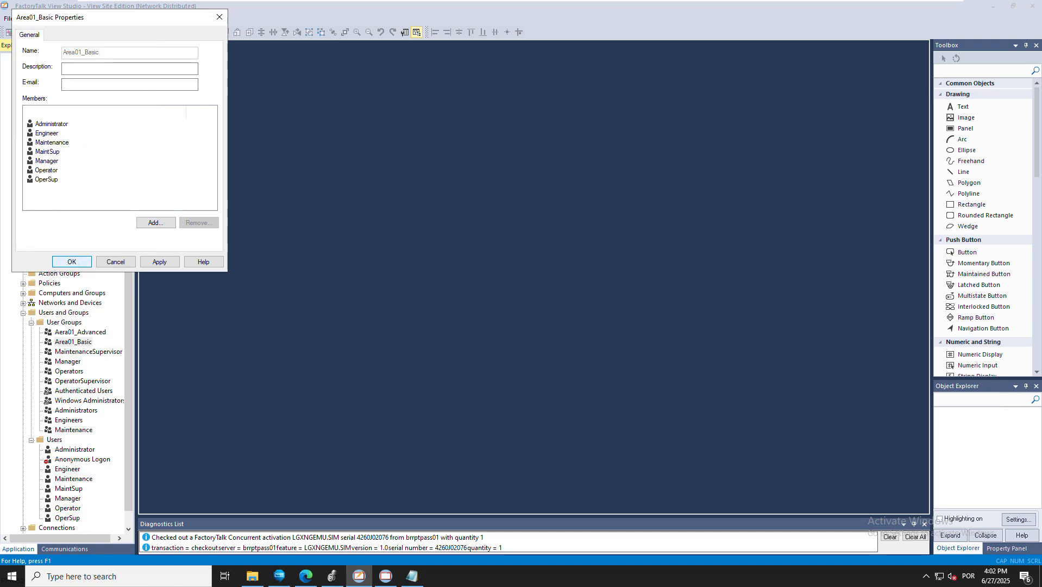
Add only OperSup, MaintSup, Maintenance, Engineer and Administrator to the Aera01_Advanced group
click(75, 333)
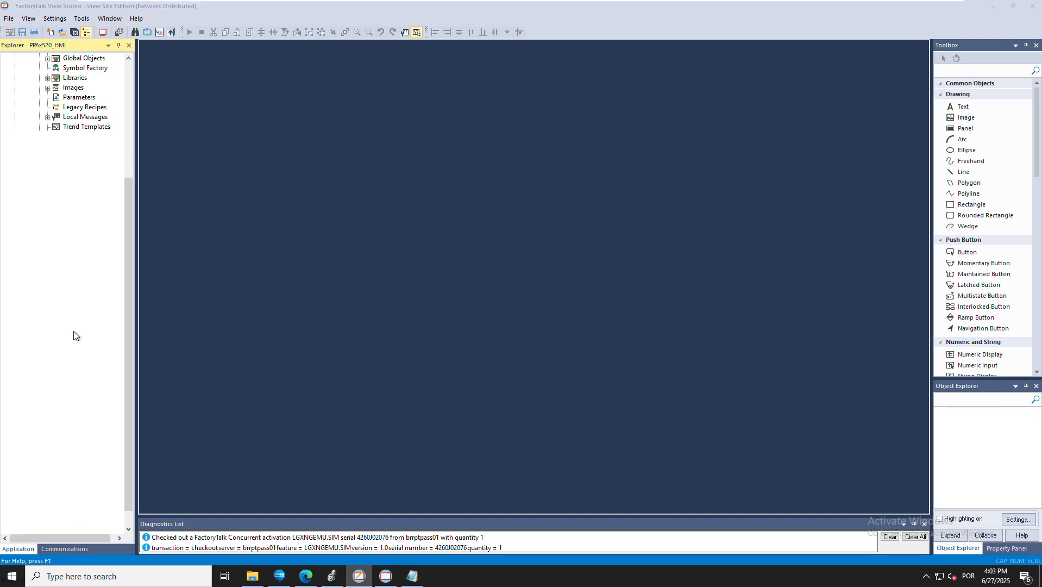
double_click(74, 333)
click(147, 222)
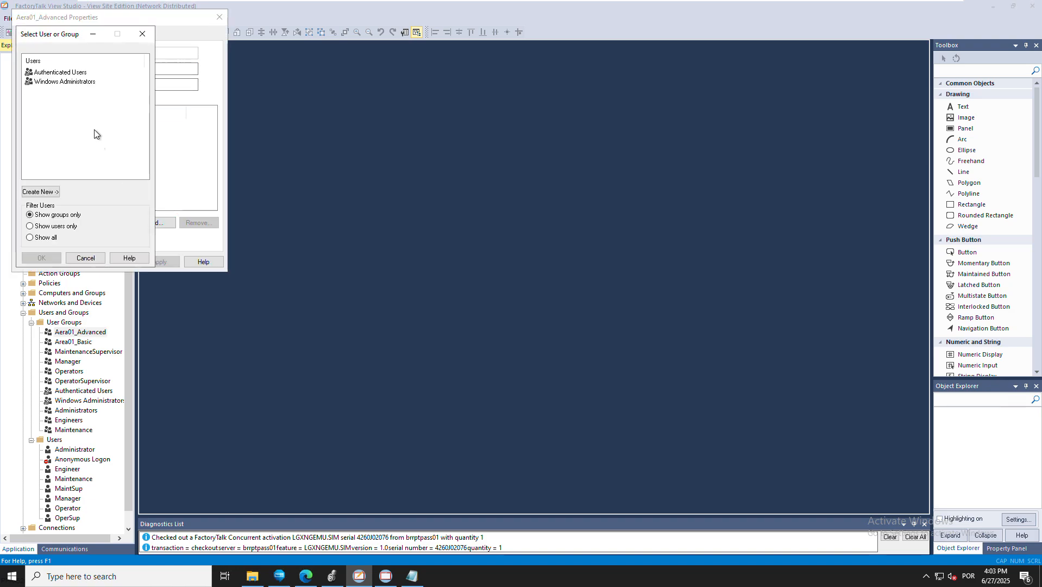
click(52, 238)
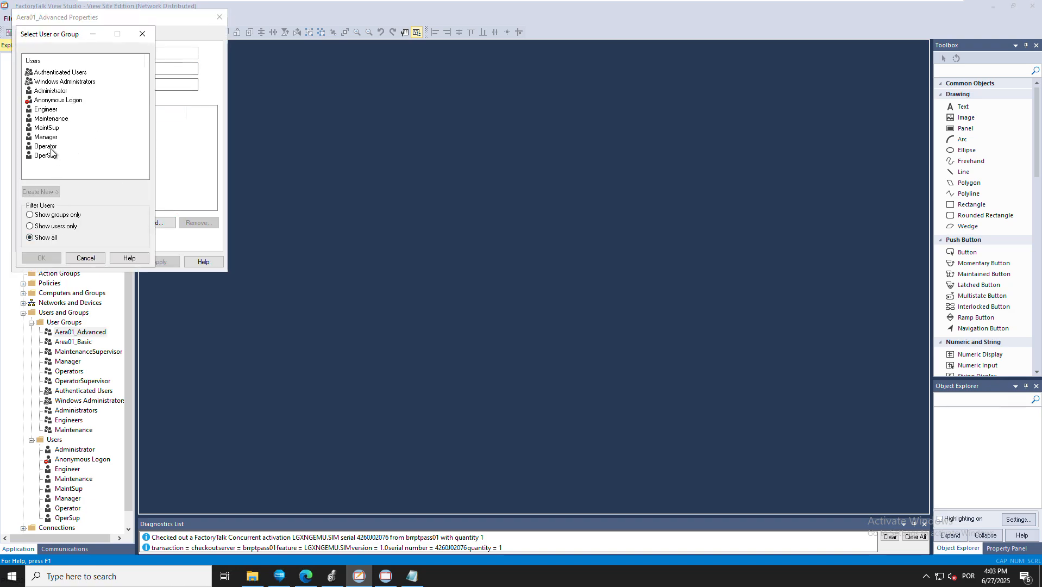
click(48, 156)
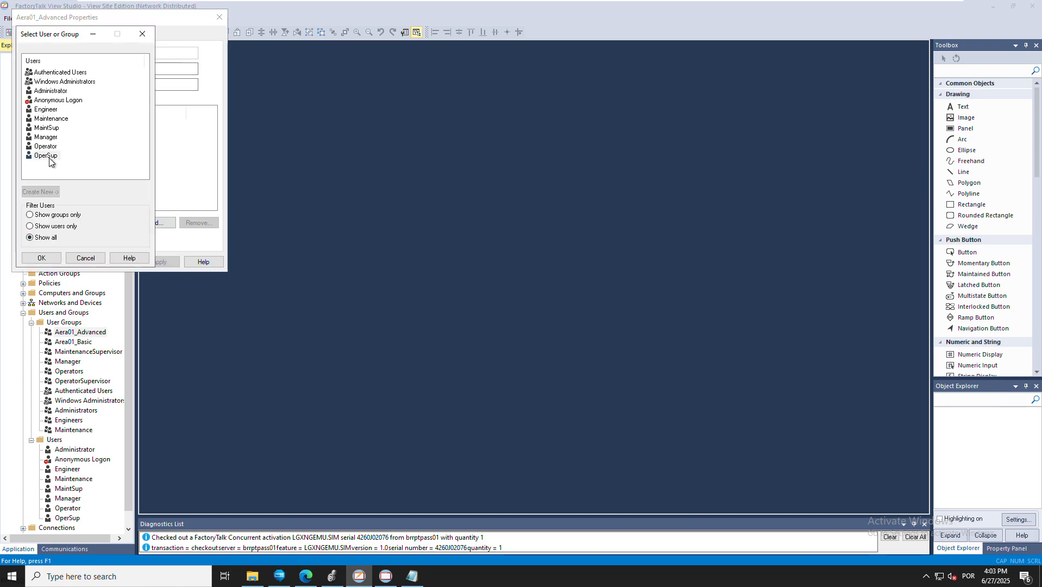
ctrl+click(47, 128)
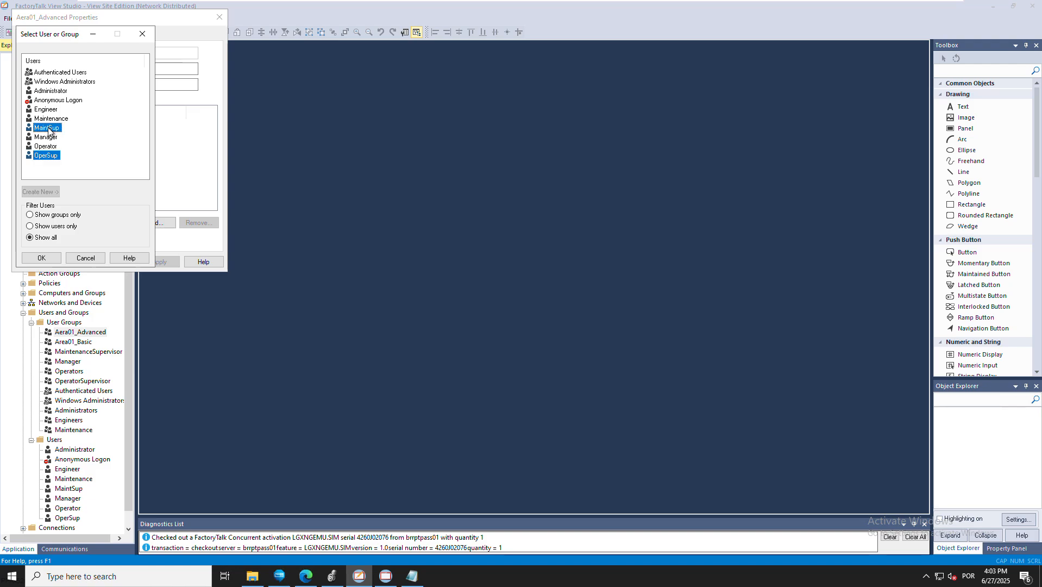
ctrl+click(48, 119)
ctrl+click(47, 109)
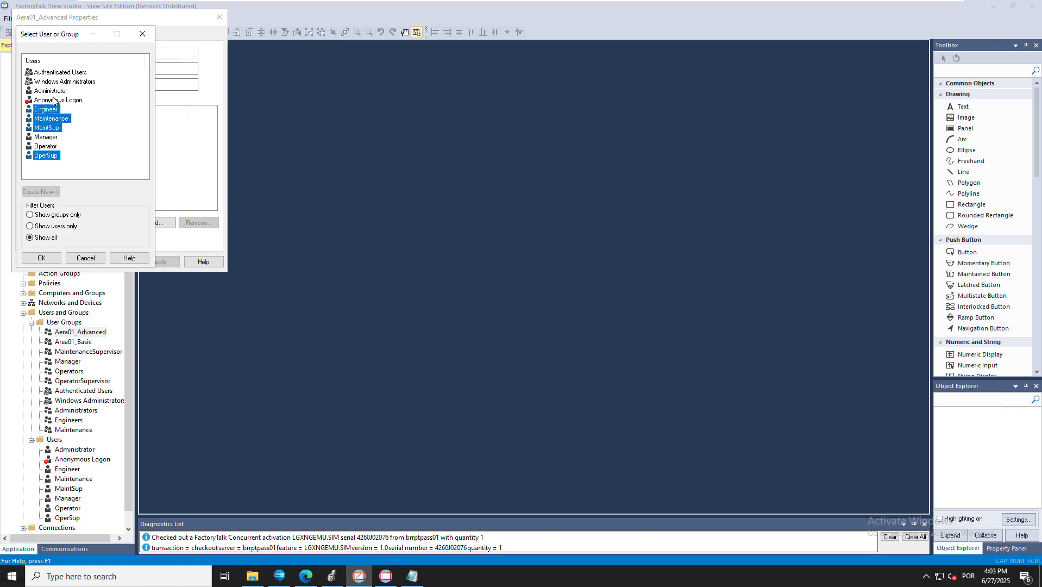
ctrl+click(54, 91)
click(41, 258)
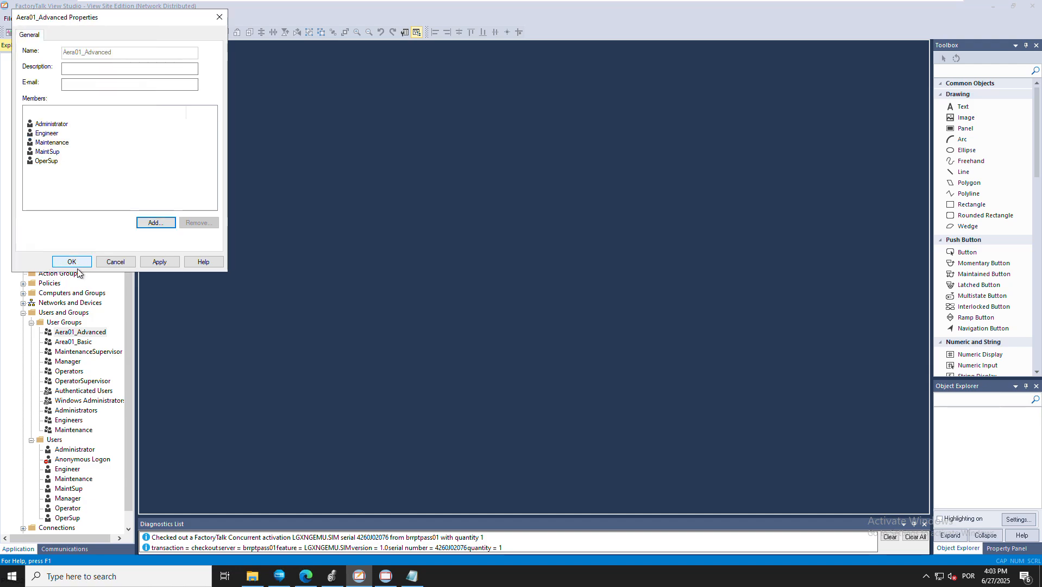
key(Return)
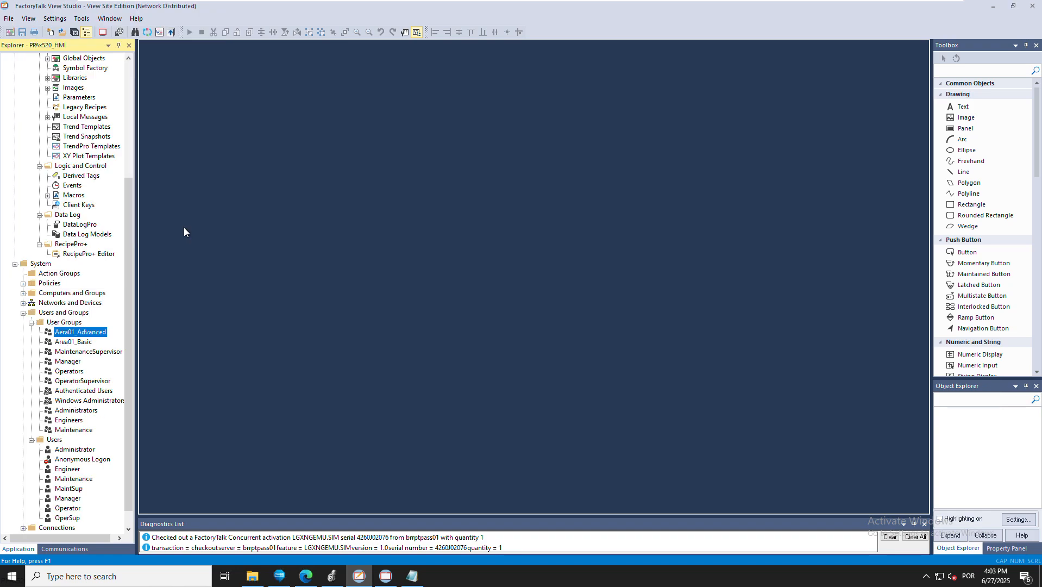
Switch to the PPAX520 PlantPAx display, dismiss the login prompt and close the XV101 faceplate
click(388, 582)
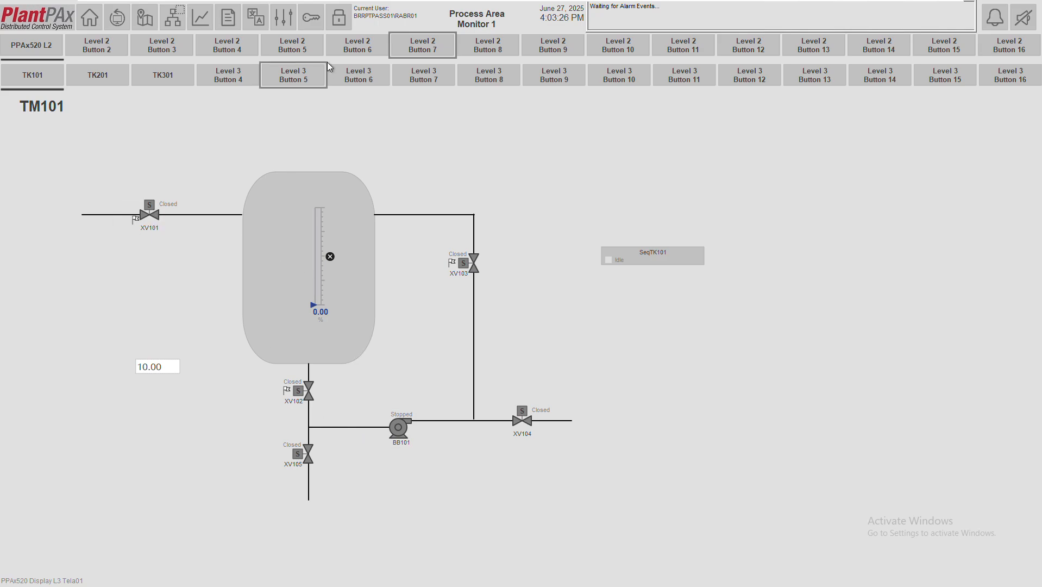
click(320, 24)
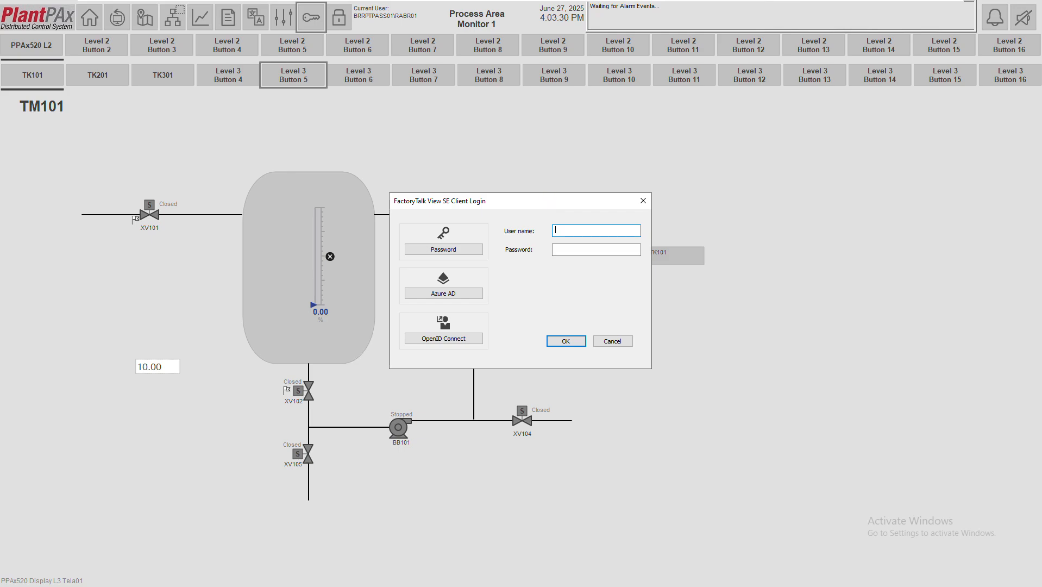
drag(590, 207, 629, 212)
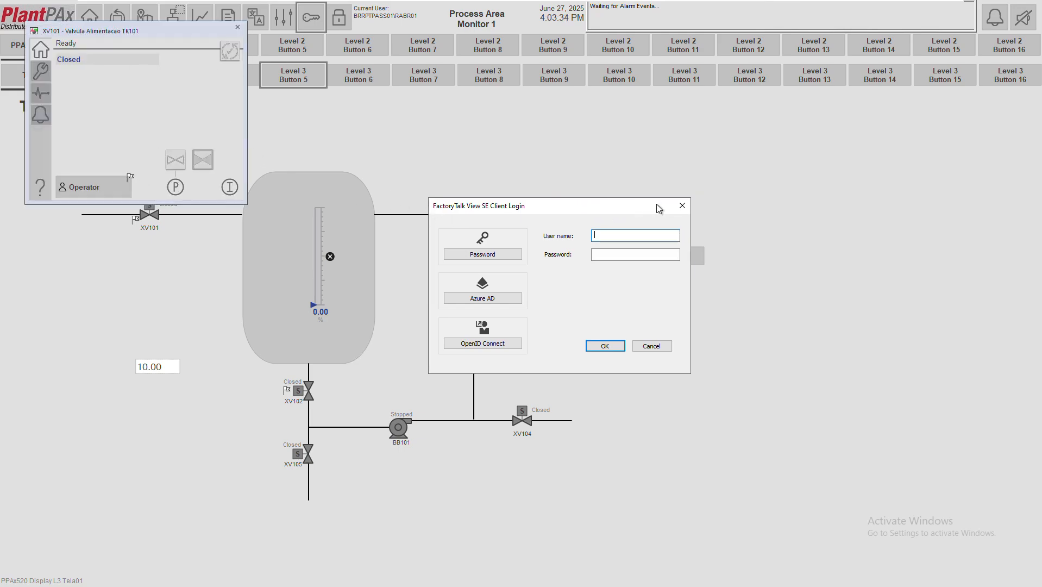
click(682, 205)
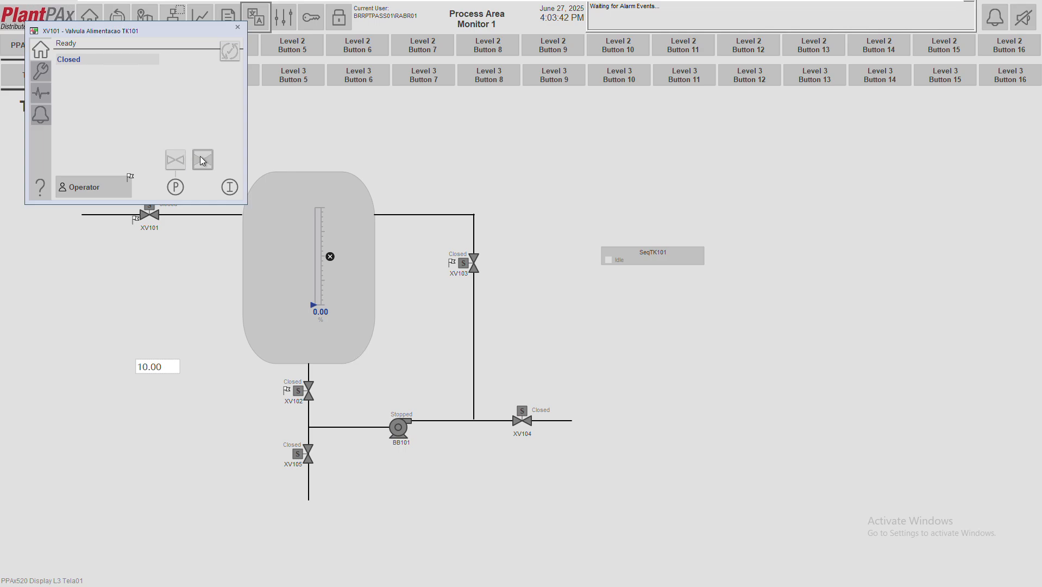
click(238, 26)
Log in as the operator user with its password
click(311, 17)
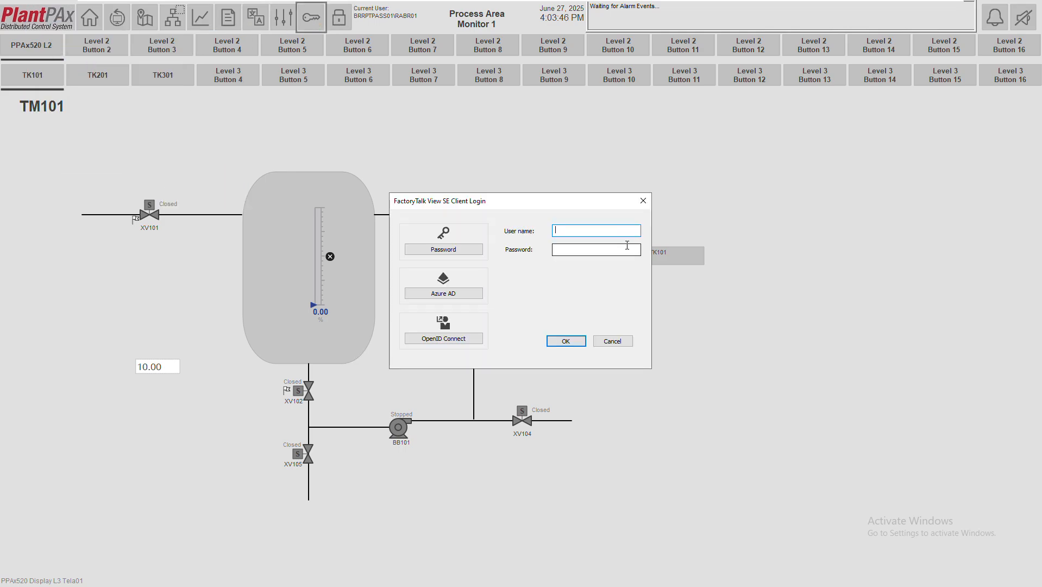
text(operator)
key(Tab)
text(•••••••)
key(Return)
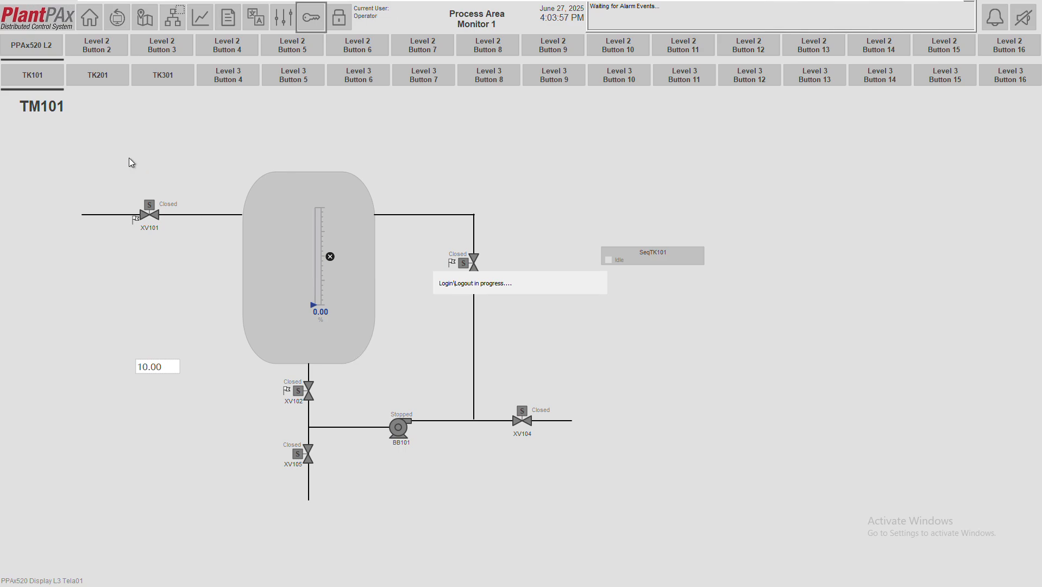
As Operator, inspect XV101's maintenance and advanced configuration pages, then command the valve closed
click(151, 218)
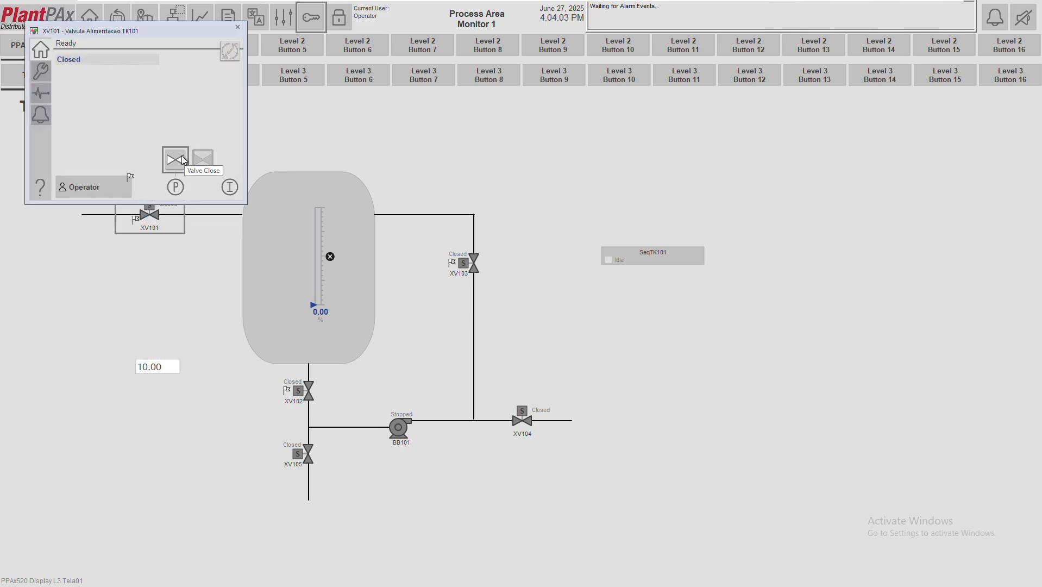
click(43, 78)
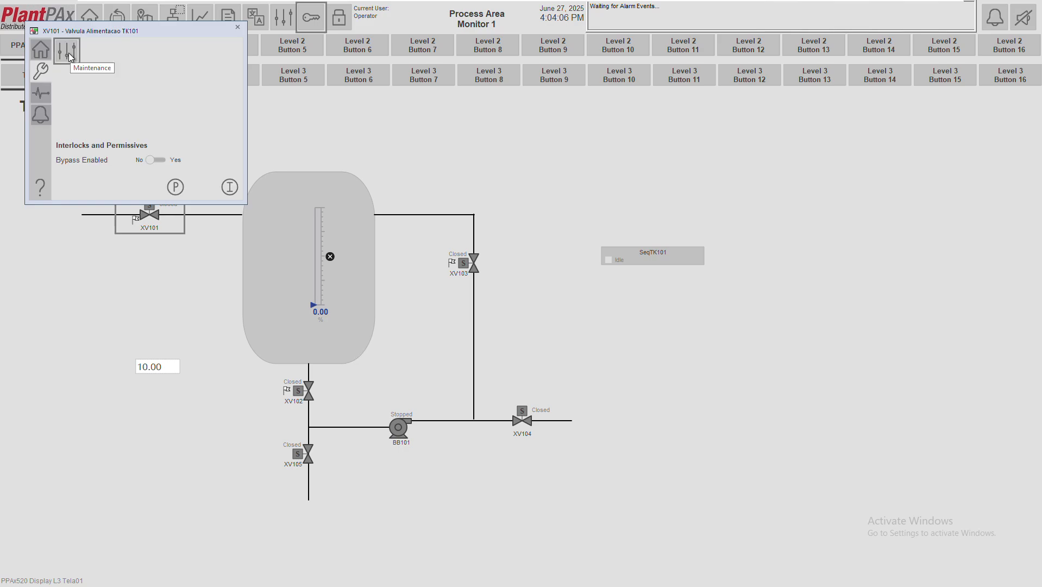
click(67, 49)
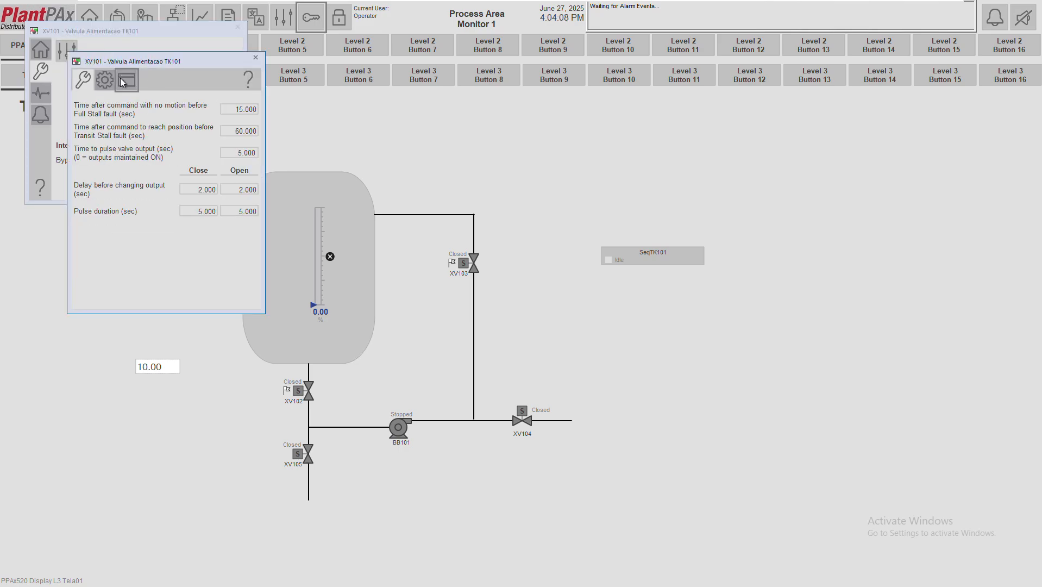
click(126, 80)
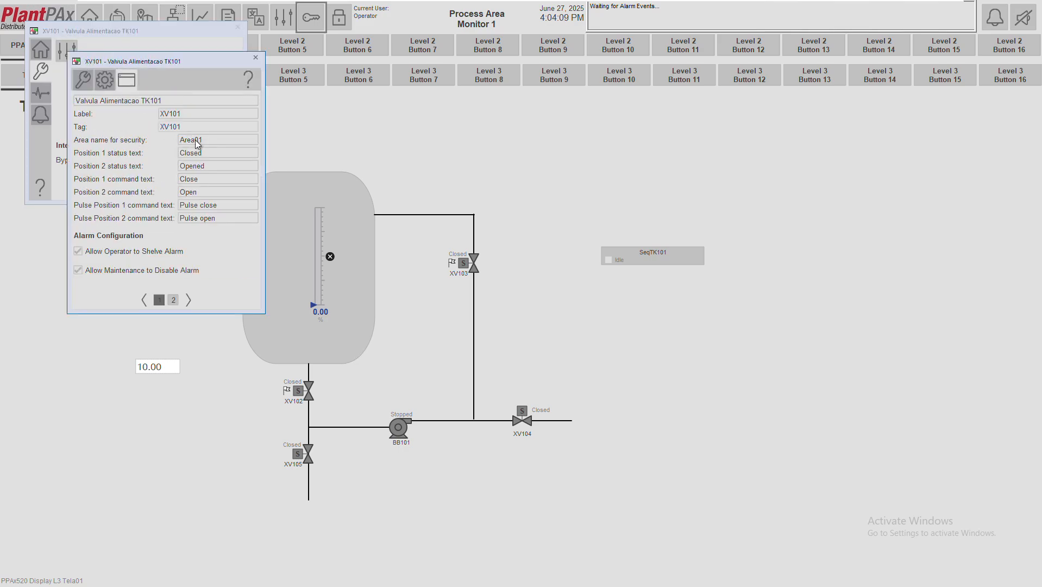
click(257, 58)
click(41, 48)
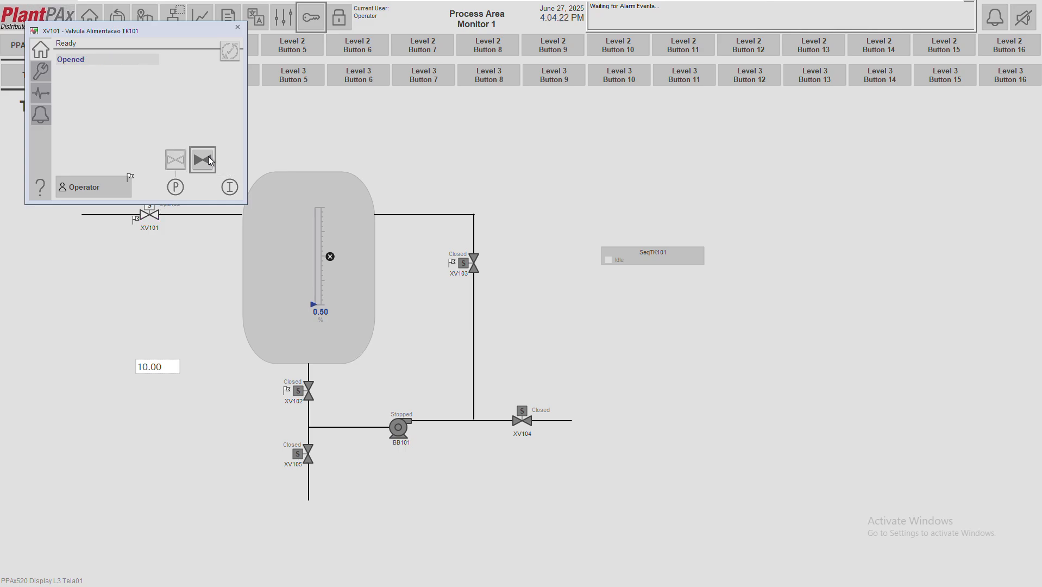
click(208, 157)
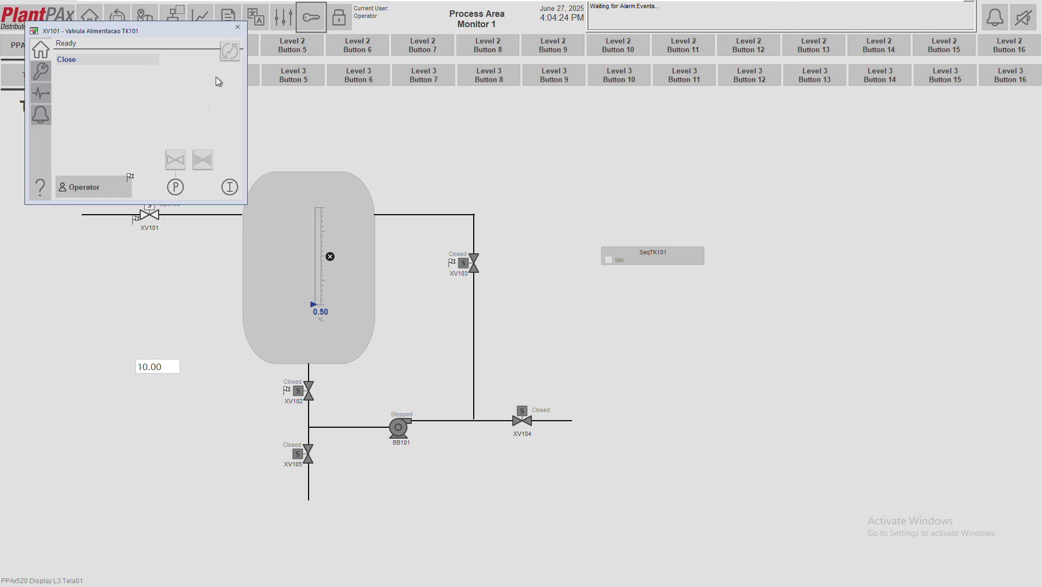
click(237, 28)
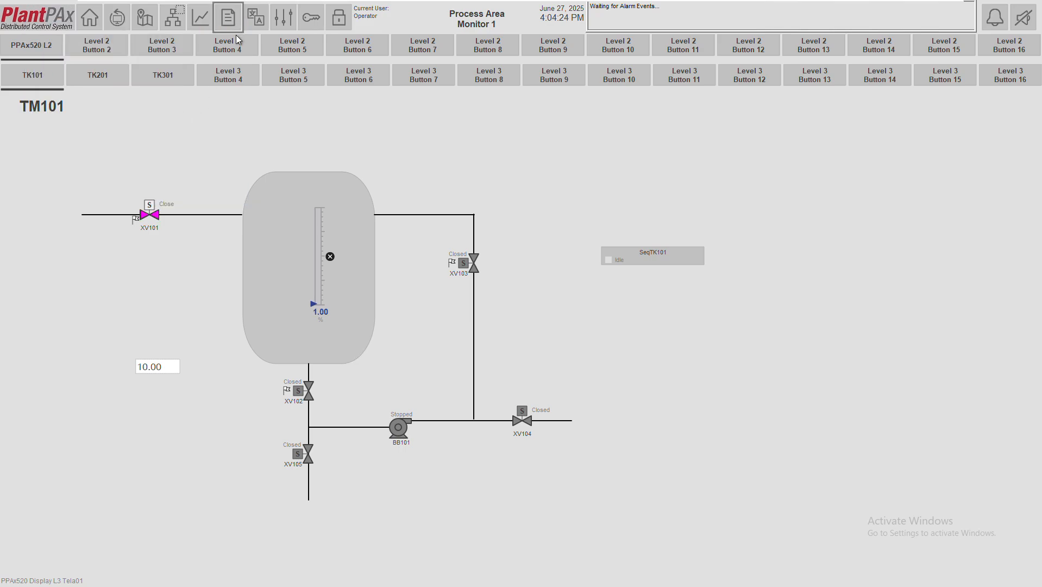
click(315, 300)
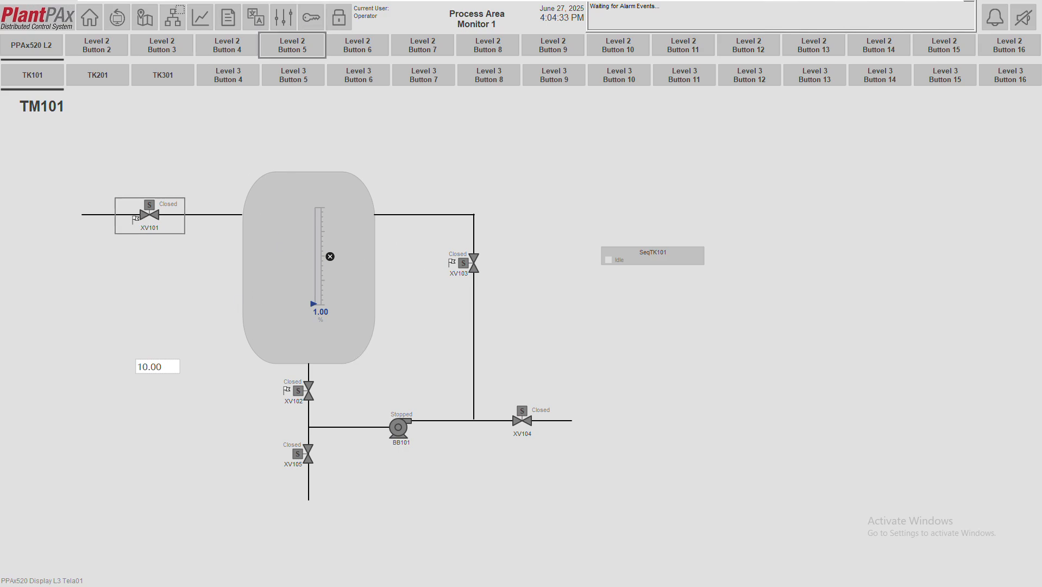
Reopen XV101 to browse its valve type and HMI configuration pages, then bring up the login prompt
click(145, 223)
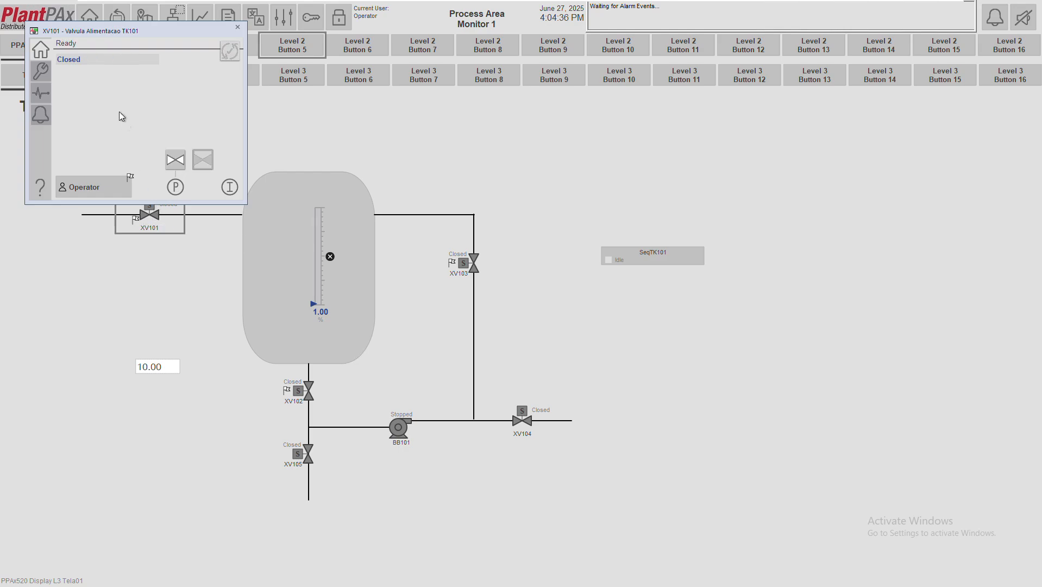
click(41, 76)
click(60, 61)
drag(139, 62, 369, 71)
click(339, 88)
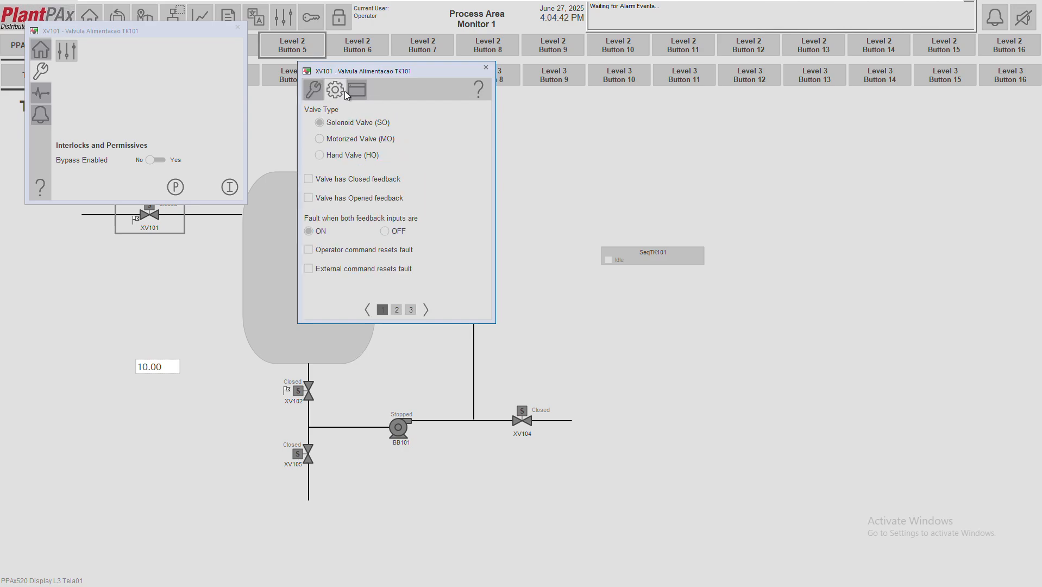
click(317, 90)
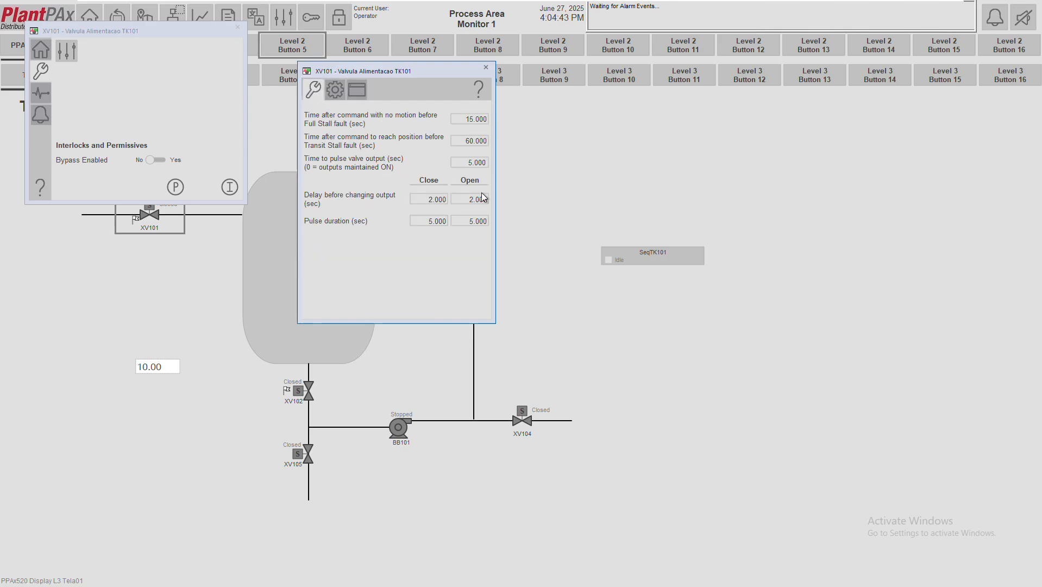
click(355, 90)
click(354, 92)
click(403, 313)
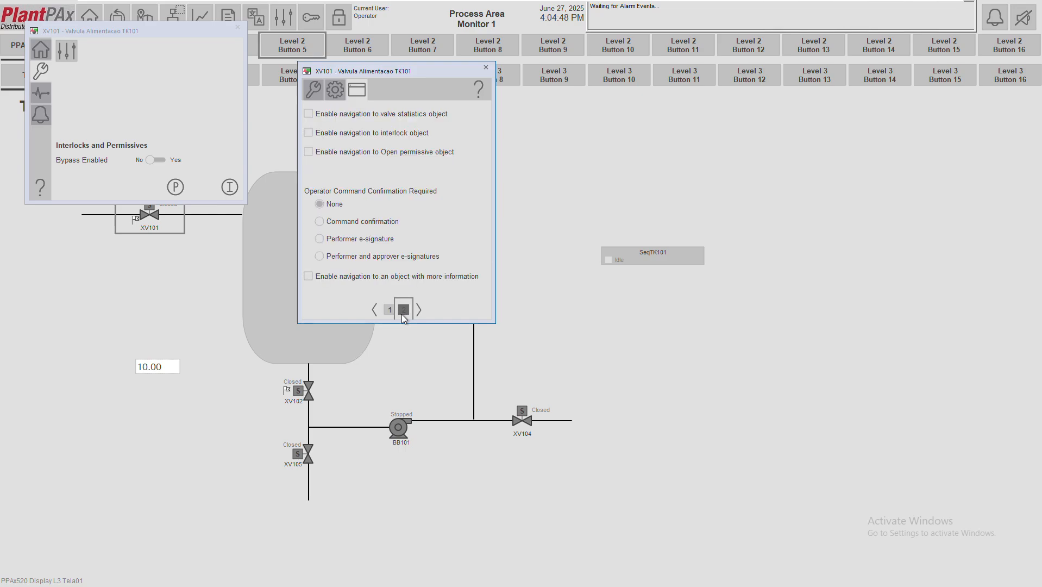
click(488, 68)
click(311, 17)
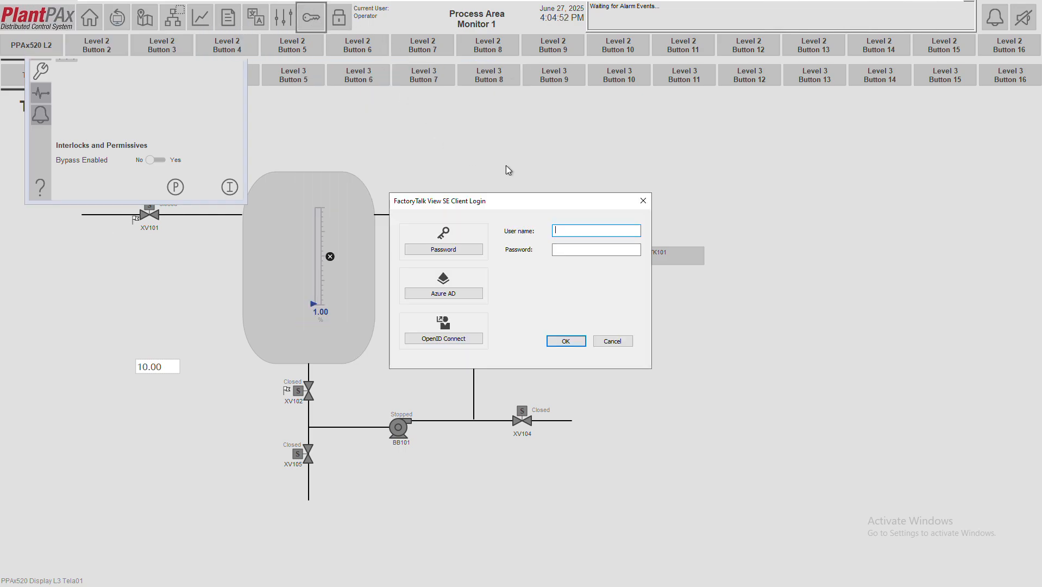
Log in as opersup and check XV101's home, maintenance and device-not-ready pages
text(opersup)
key(Tab)
text(opersup)
key(Return)
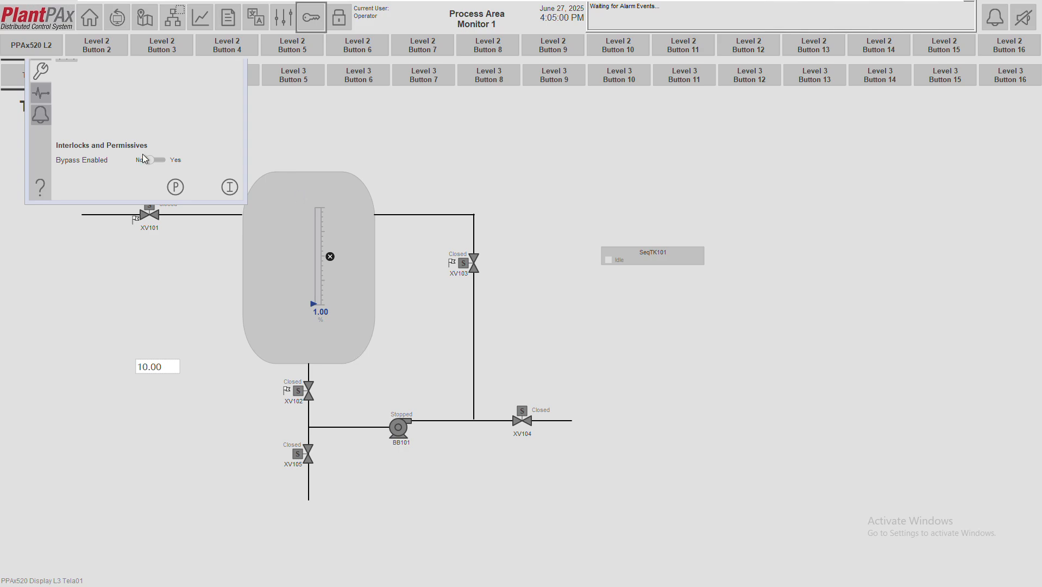
click(43, 49)
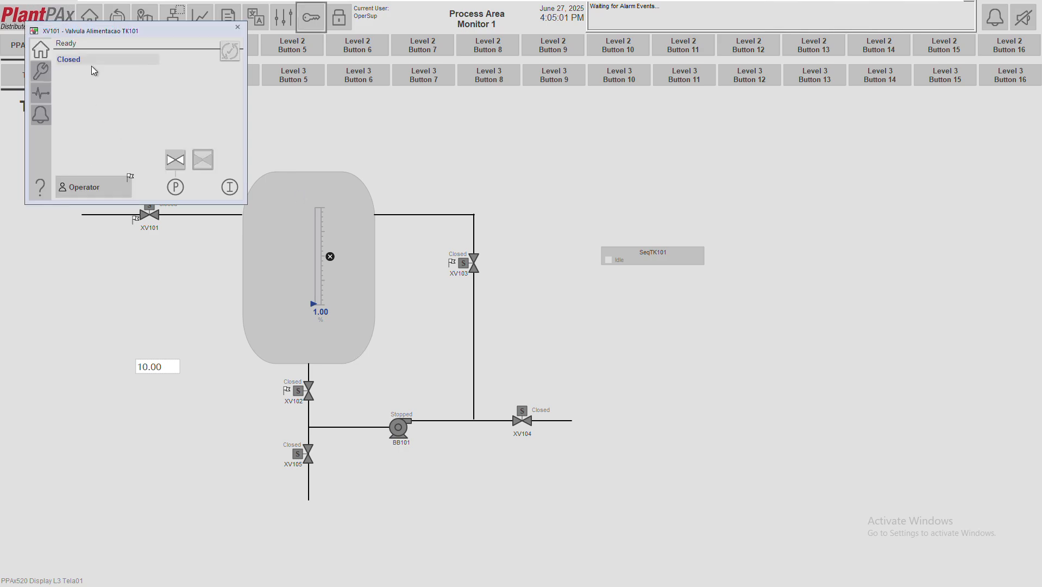
click(42, 74)
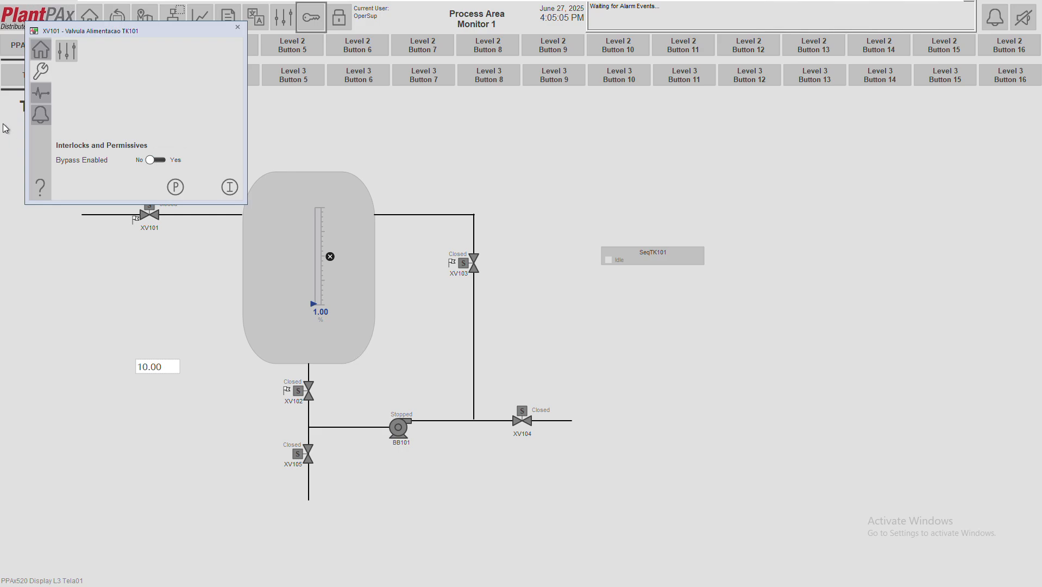
click(34, 92)
click(41, 46)
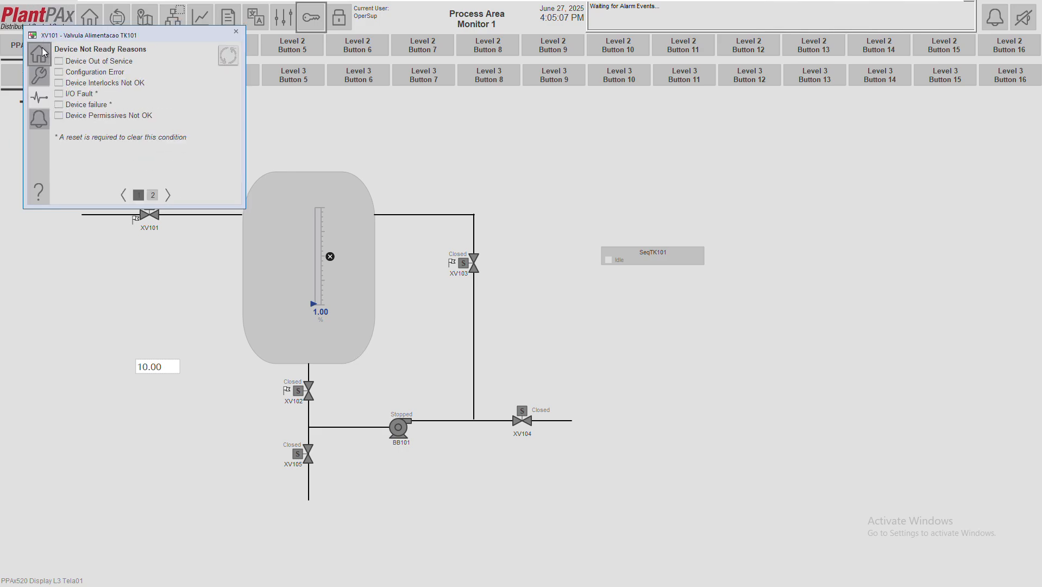
Browse XV101's advanced valve type, label and display option pages, then reopen the login window
click(48, 71)
click(64, 56)
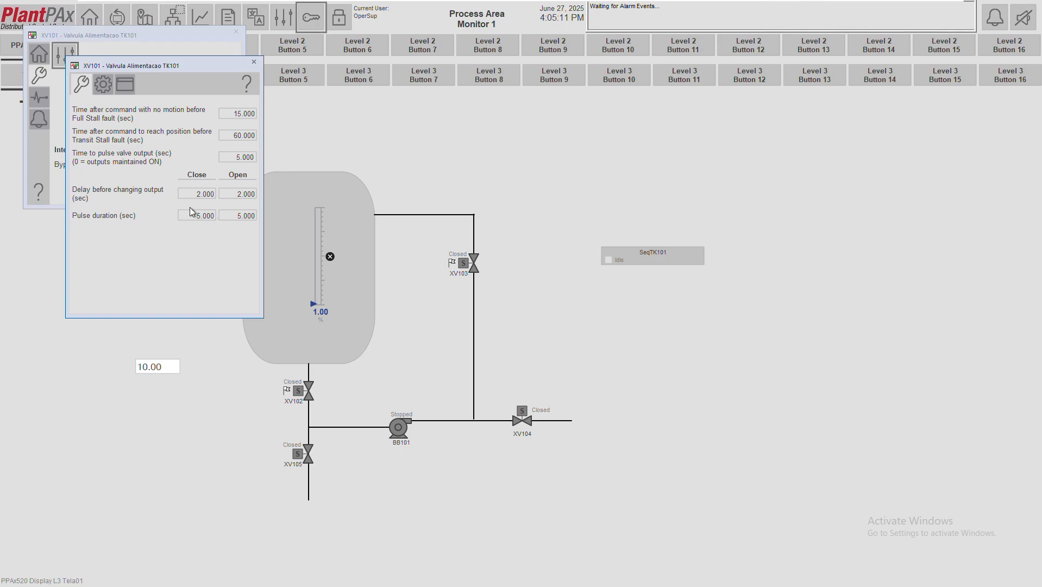
click(105, 85)
click(121, 86)
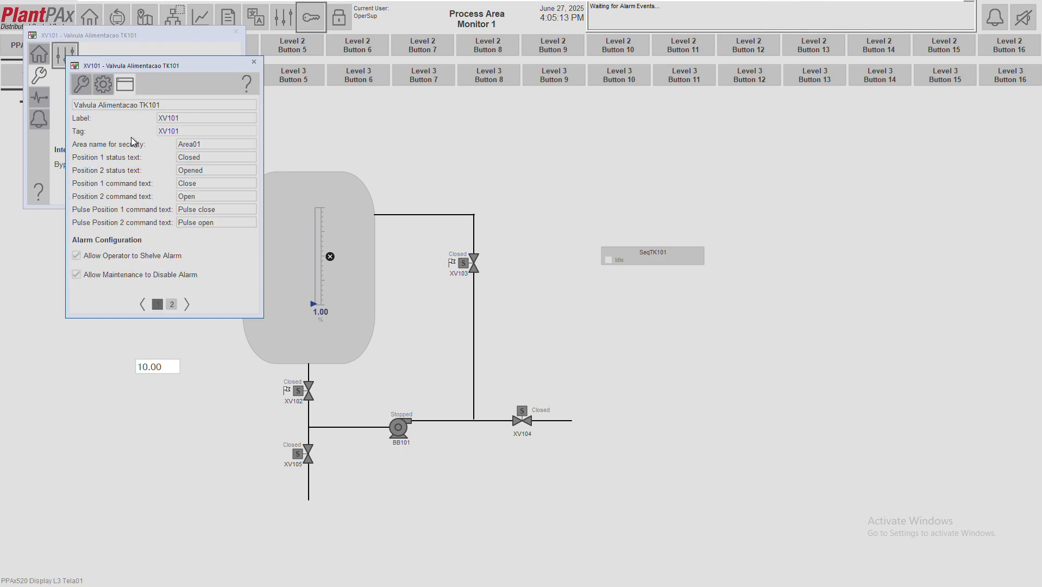
click(170, 304)
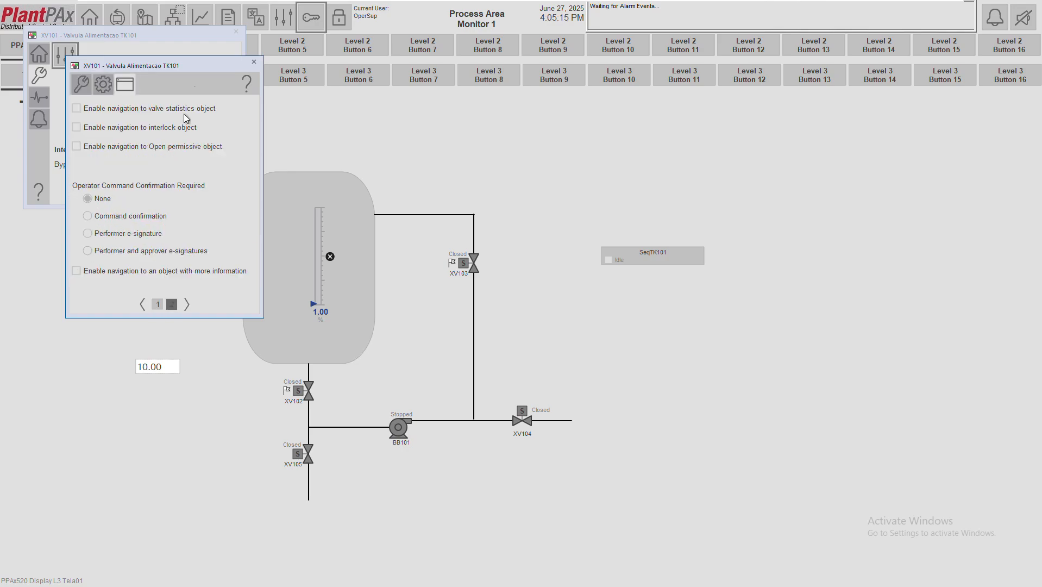
click(248, 64)
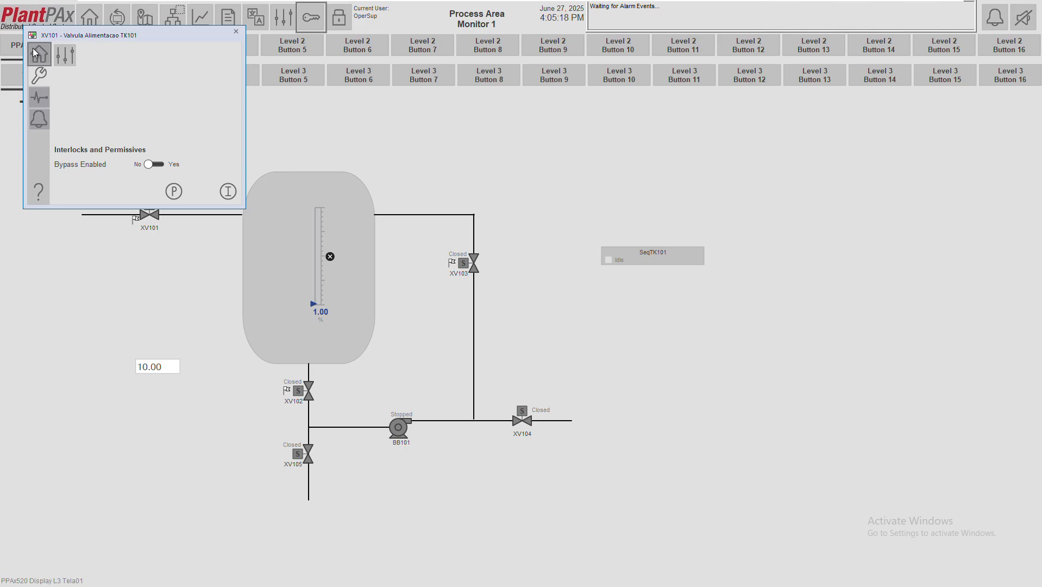
click(34, 49)
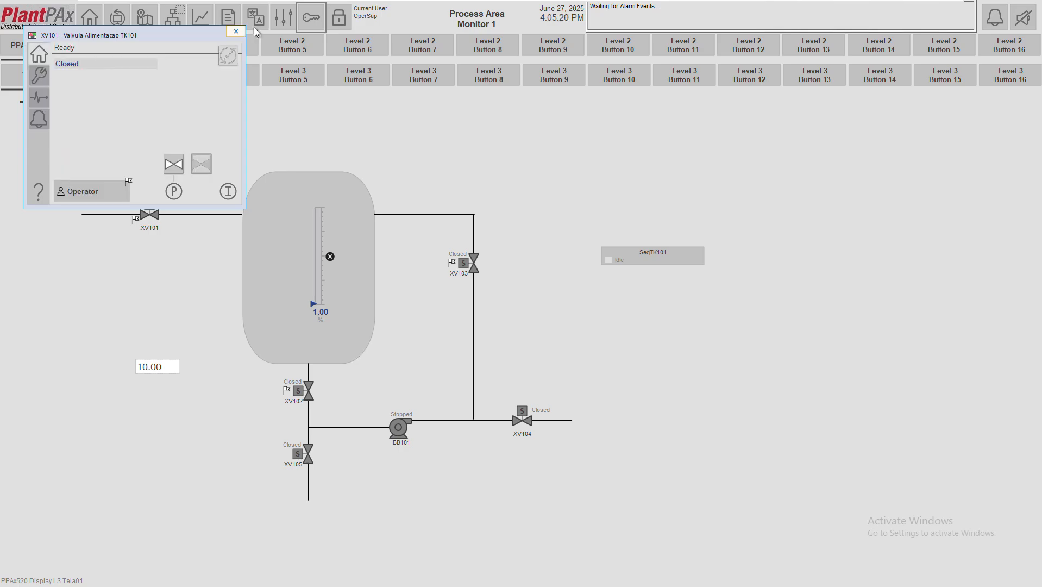
click(310, 24)
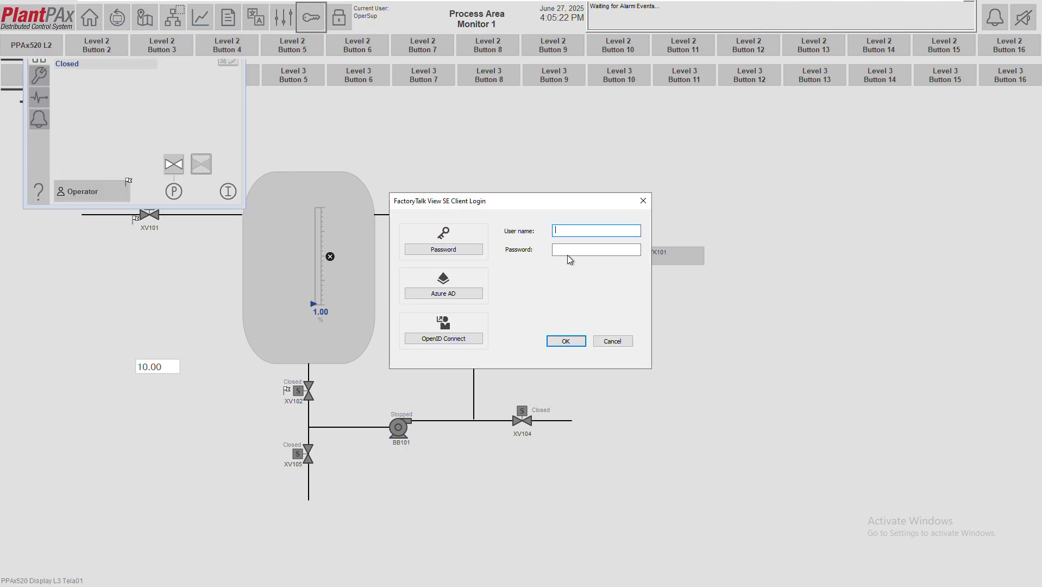
Log in as the maintenance user with its password
text(maintenance)
key(Tab)
text(•••••••••••)
key(Return)
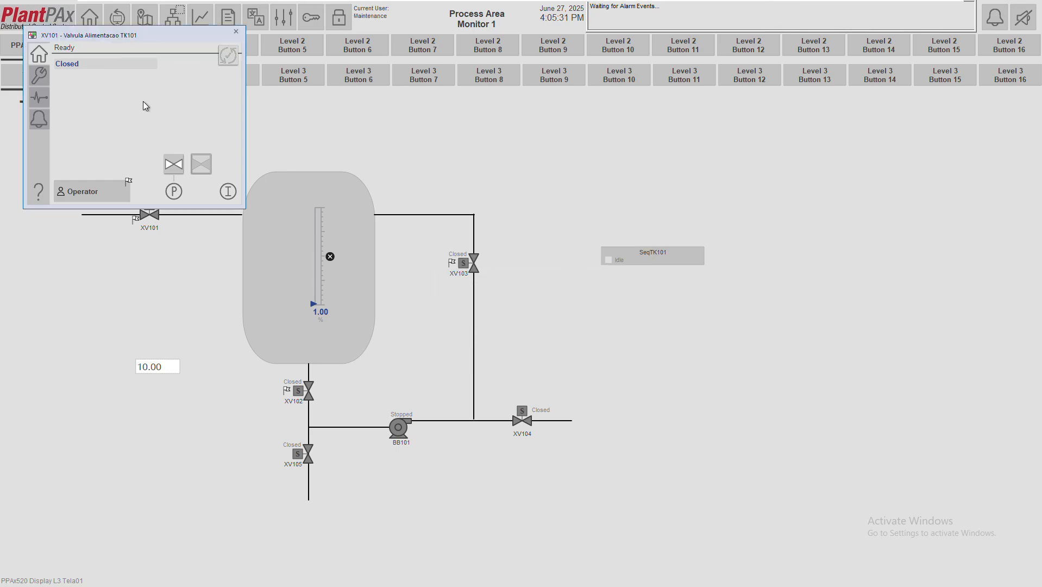
Review XV101's advanced valve type, label and display option pages, then reopen the login window
click(39, 76)
click(69, 61)
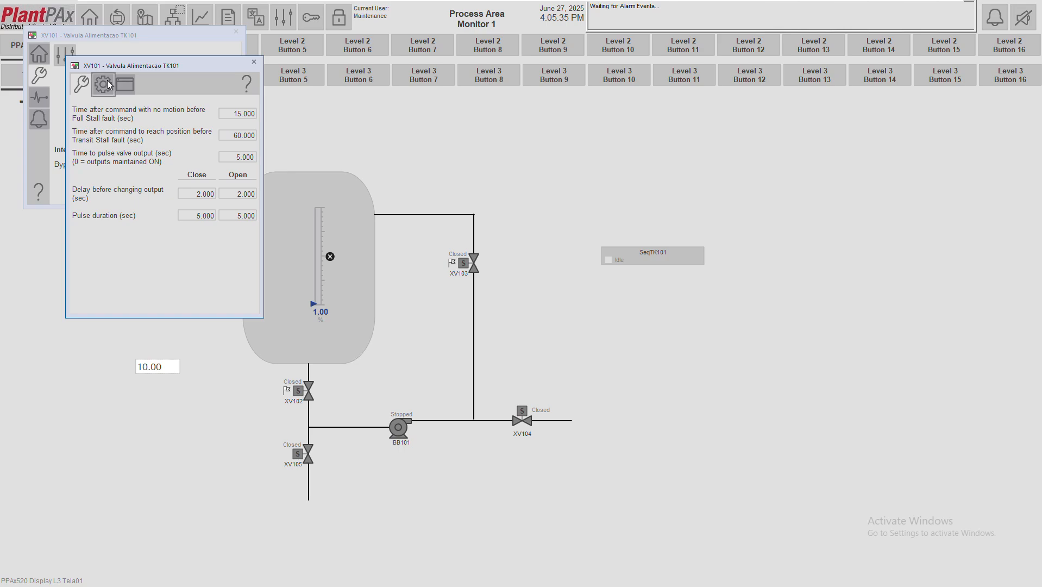
click(104, 82)
click(125, 84)
drag(165, 63, 257, 79)
drag(459, 106, 461, 127)
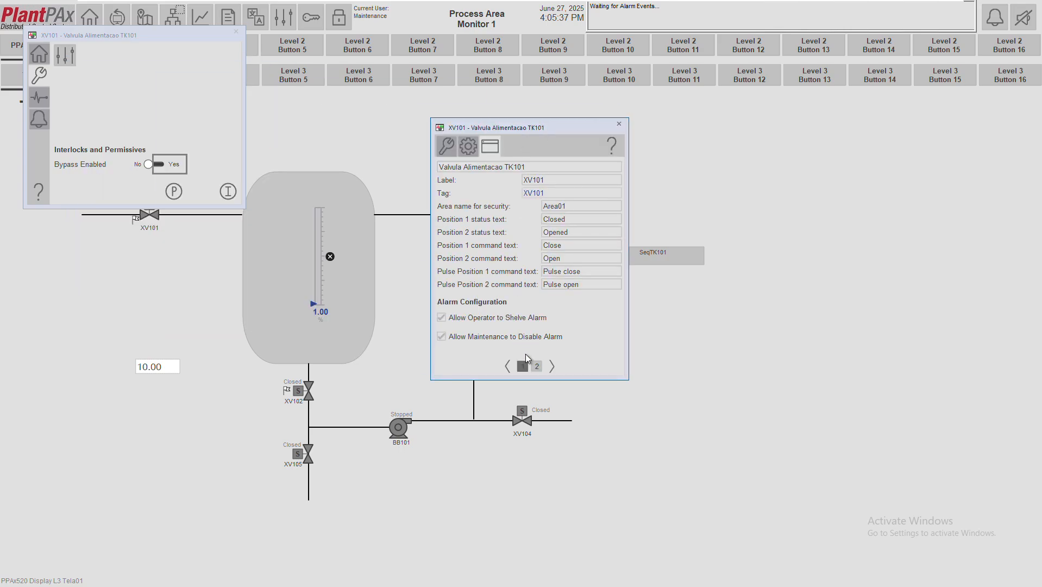
click(537, 367)
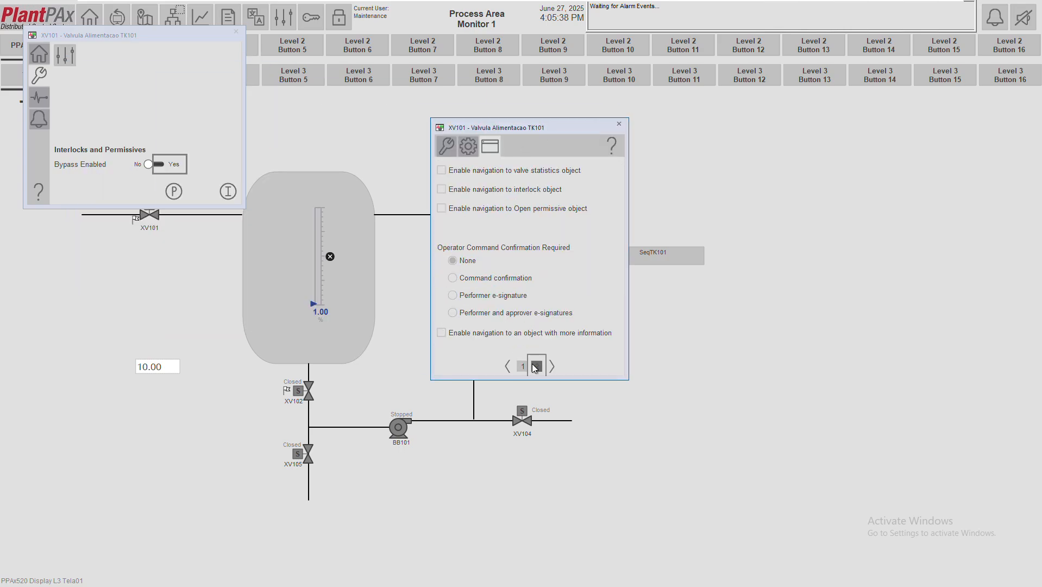
click(619, 124)
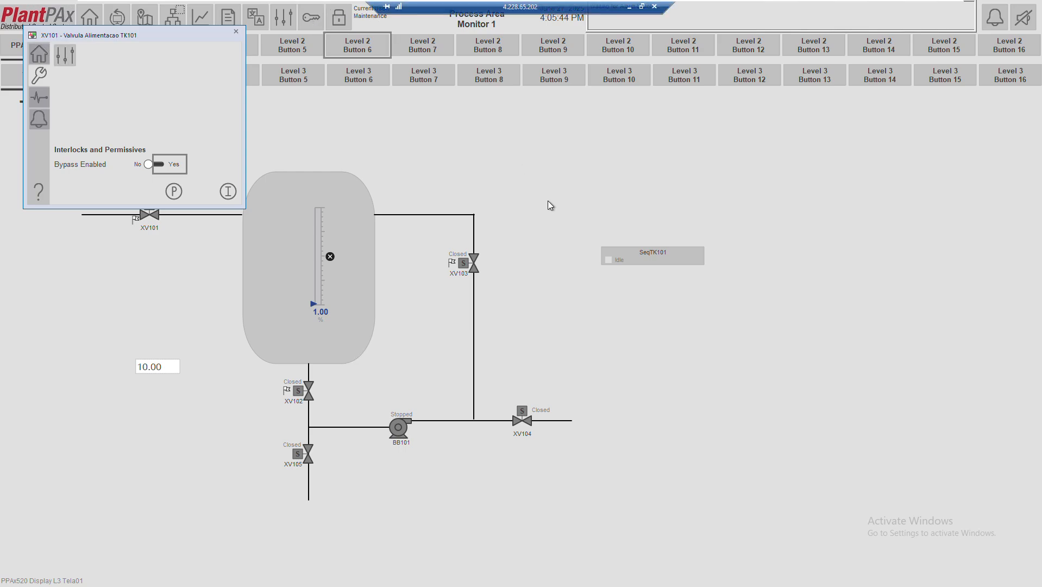
click(317, 18)
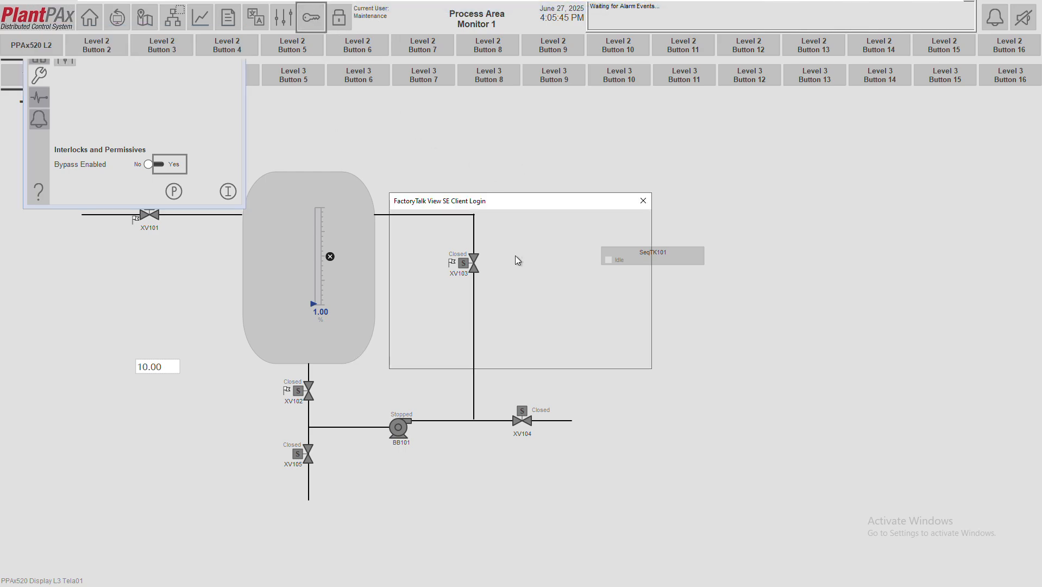
Log in as maints and open XV101's advanced stall and pulse timing settings
text(maintsup)
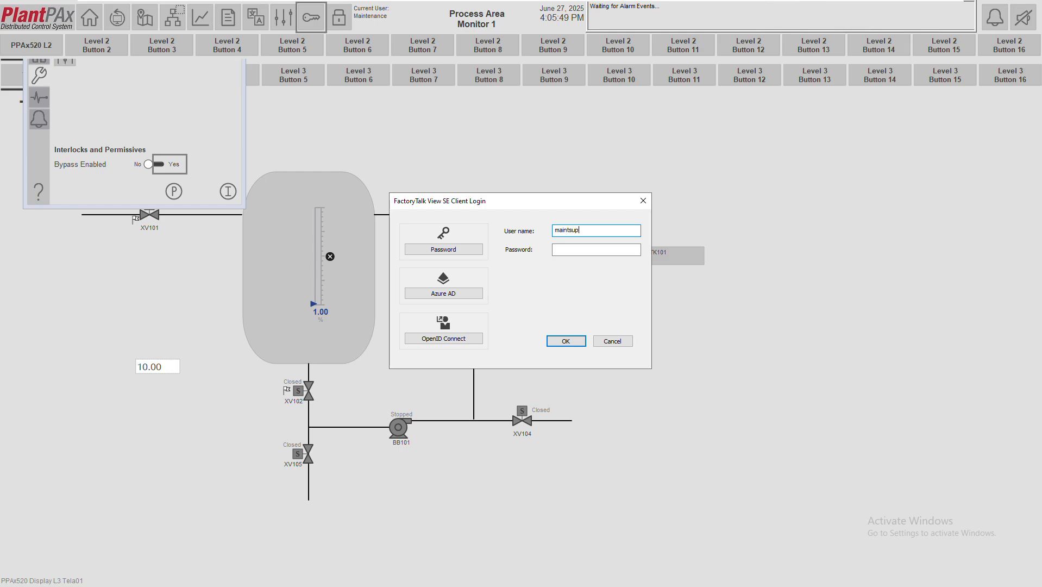
key(Tab)
text(********)
key(Return)
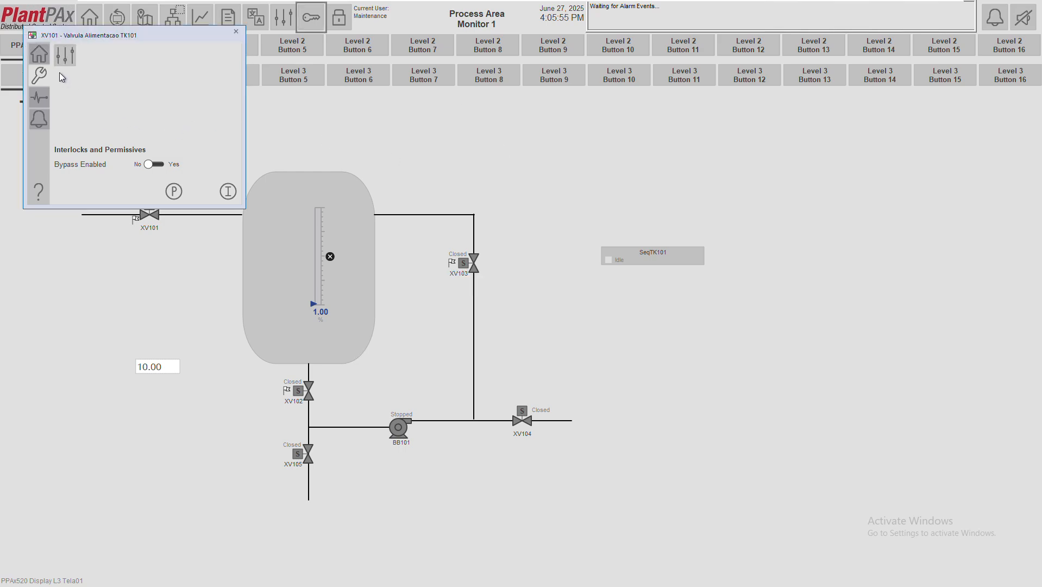
click(65, 54)
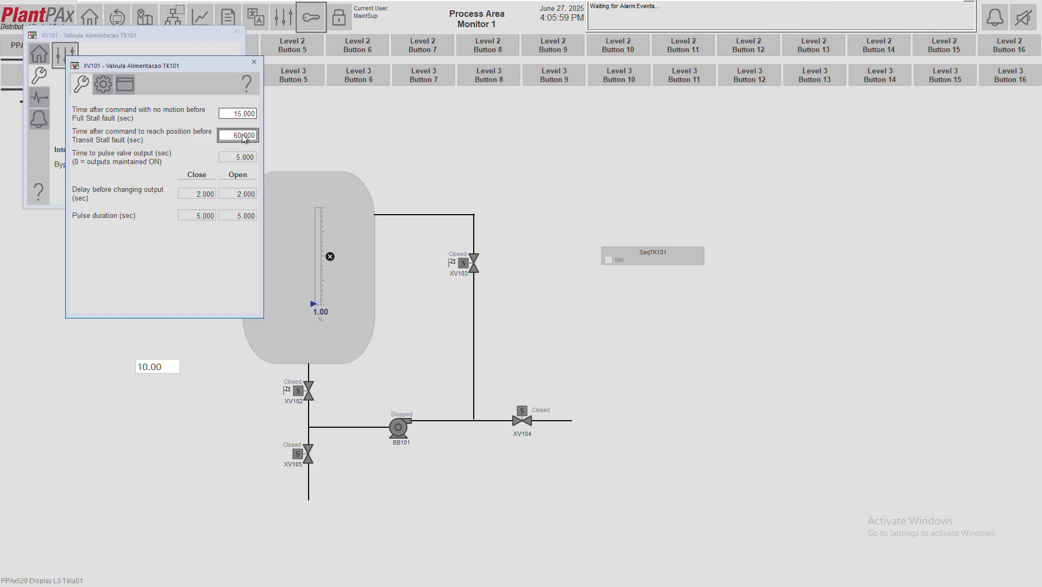
Page through XV101's valve type, label and alarm, and display option pages, then close them
click(128, 86)
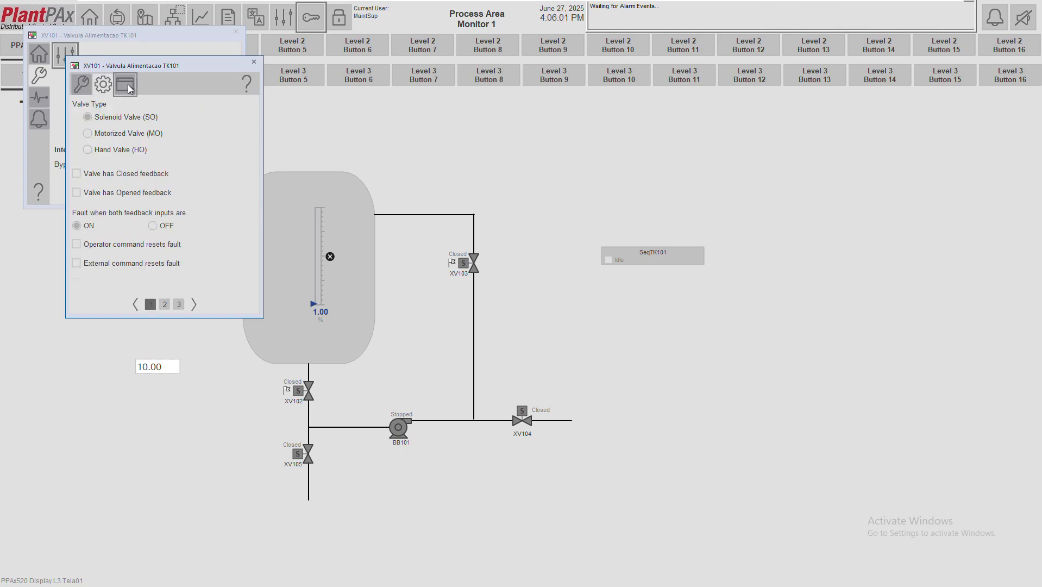
click(128, 86)
click(185, 304)
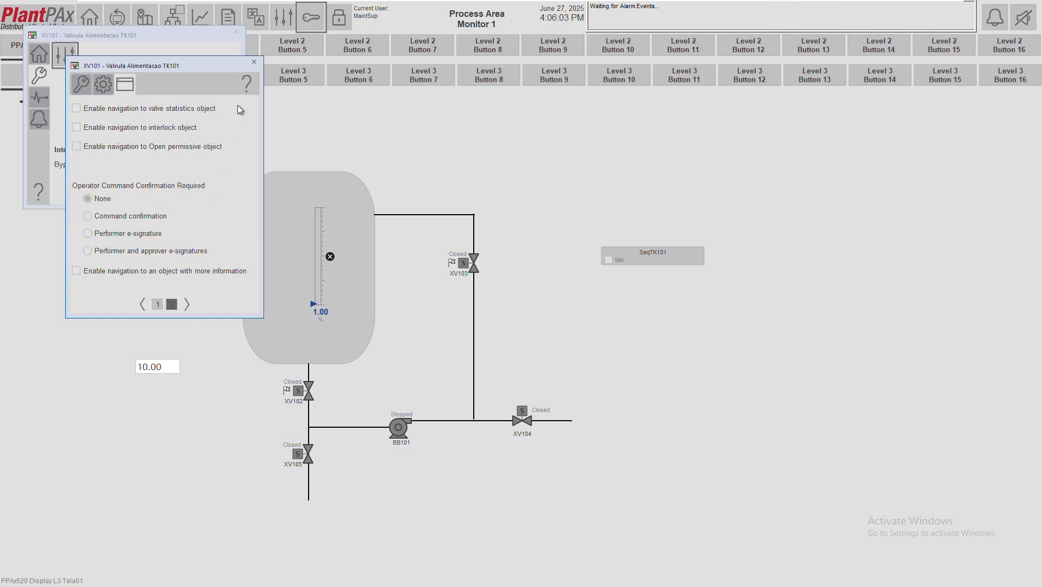
click(254, 63)
Log in as engineer and move the XV101 faceplate down below the navigation buttons
click(311, 17)
text(engineer)
key(Tab)
text(engineer)
key(Return)
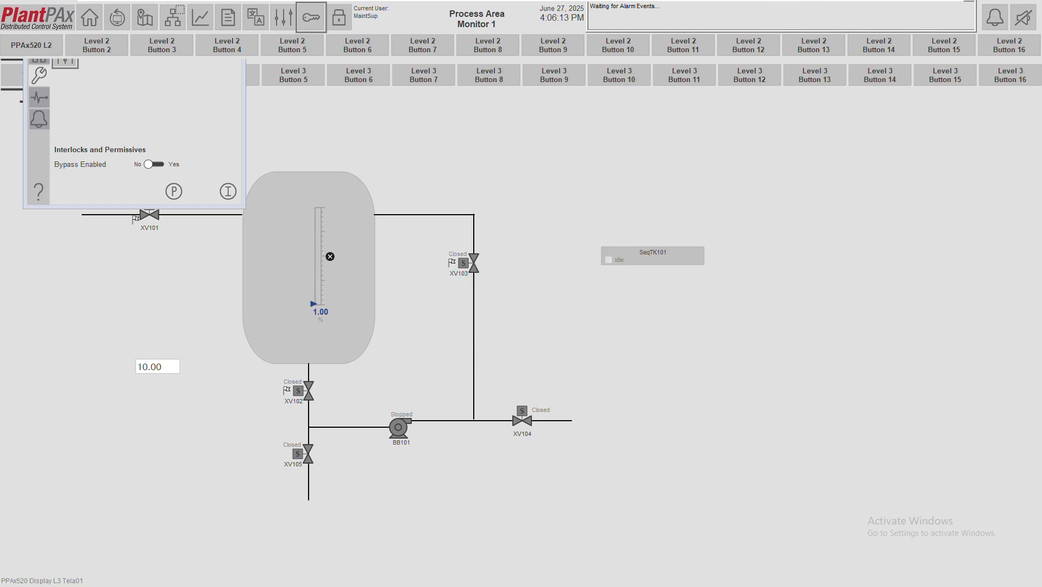
click(194, 117)
drag(124, 36, 126, 110)
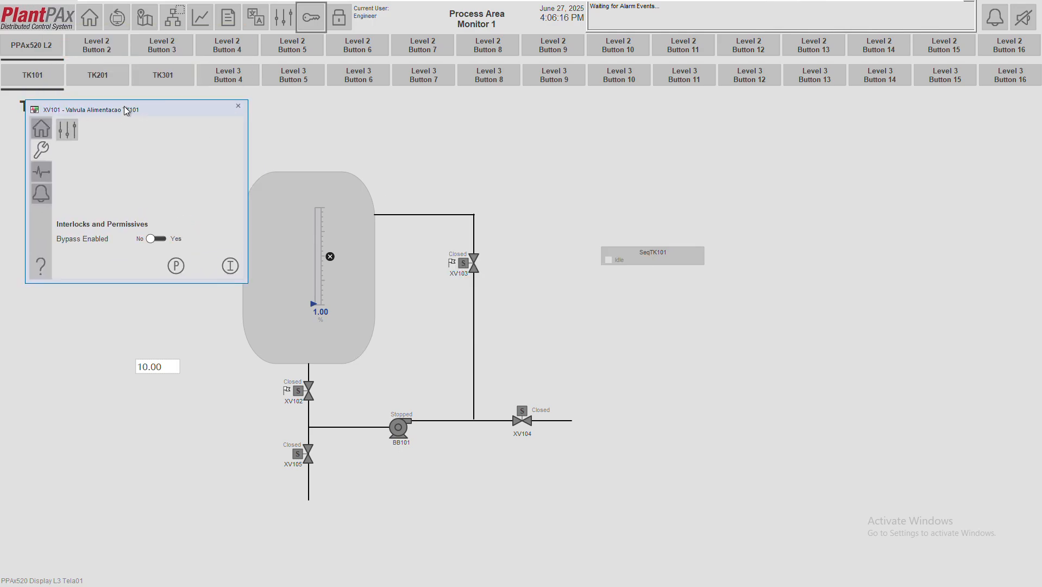
As Engineer, page through XV101's engineering valve type and display configuration pages, then close both windows
click(43, 131)
click(42, 150)
click(65, 137)
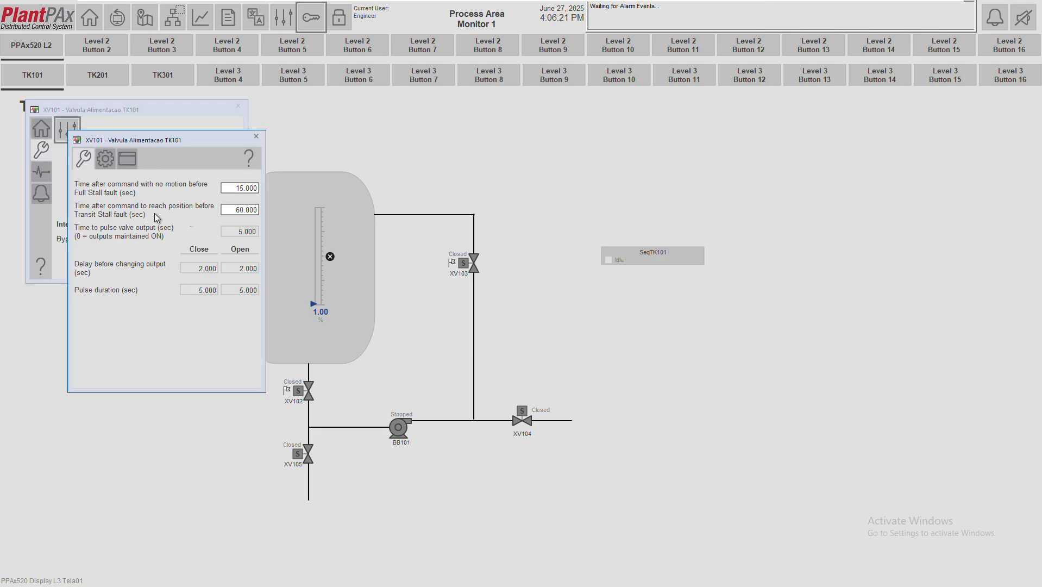
click(106, 158)
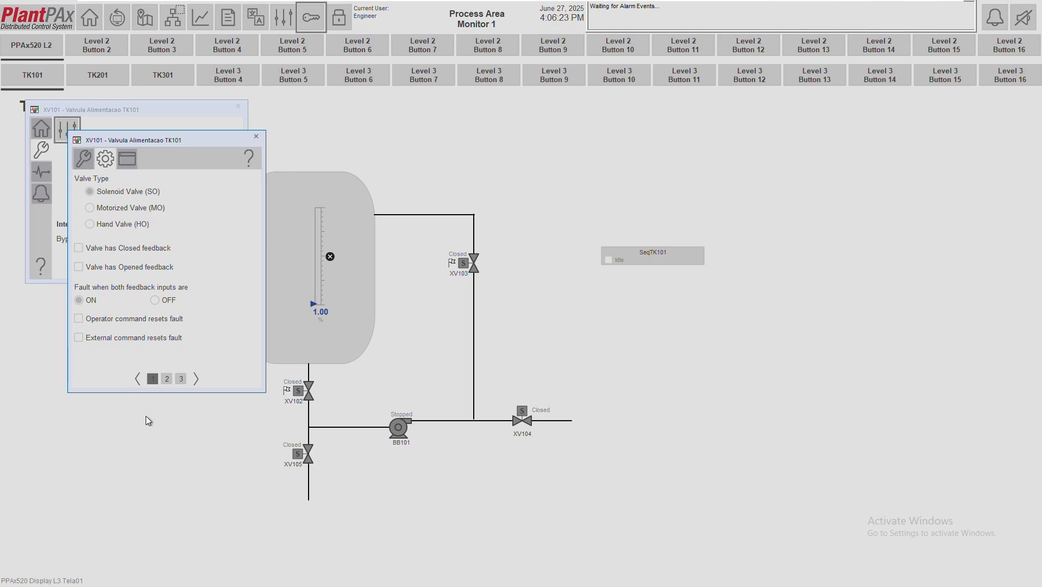
click(167, 379)
click(181, 379)
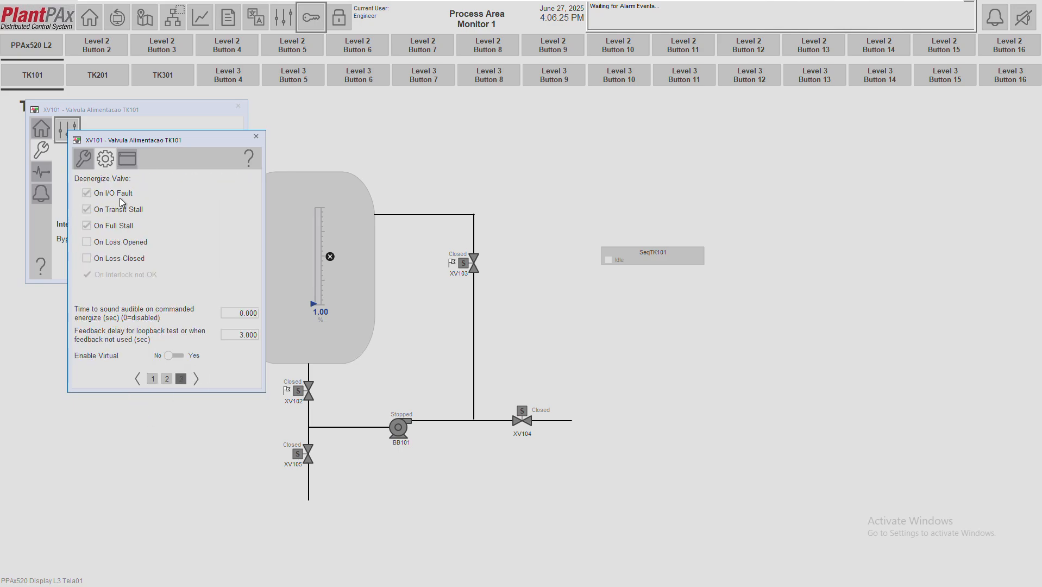
click(125, 160)
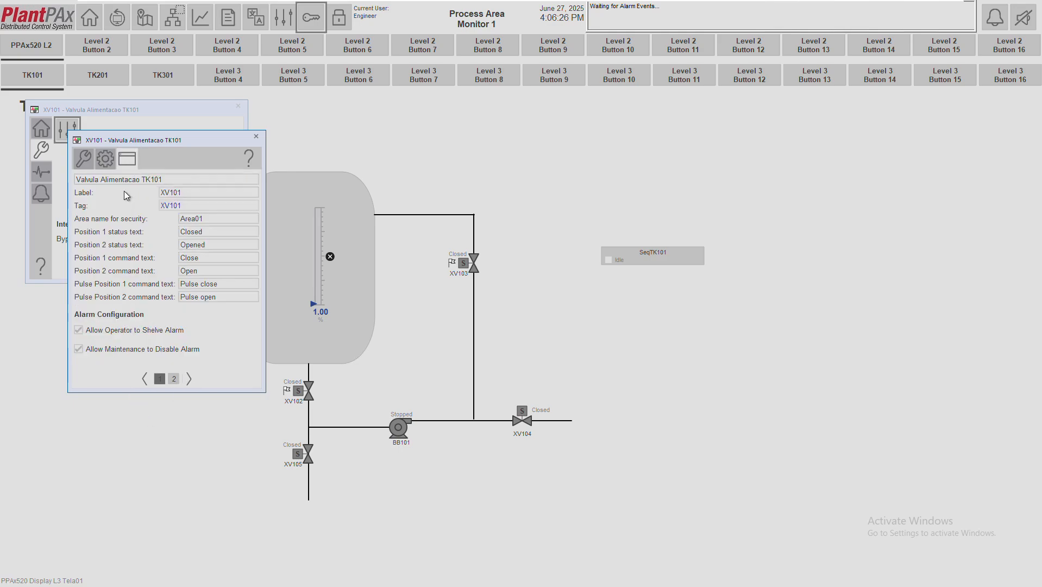
click(169, 379)
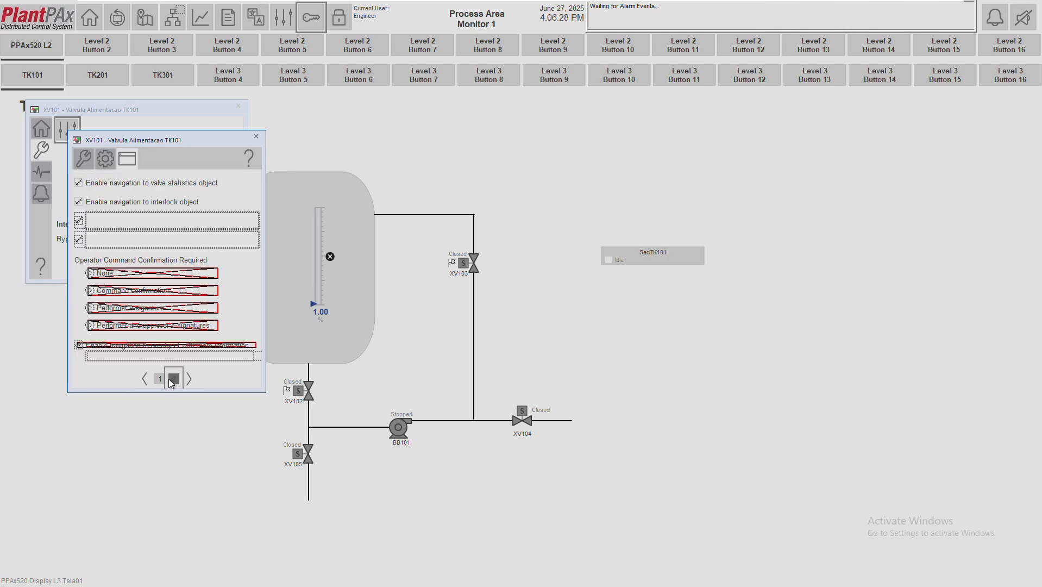
click(259, 137)
click(239, 109)
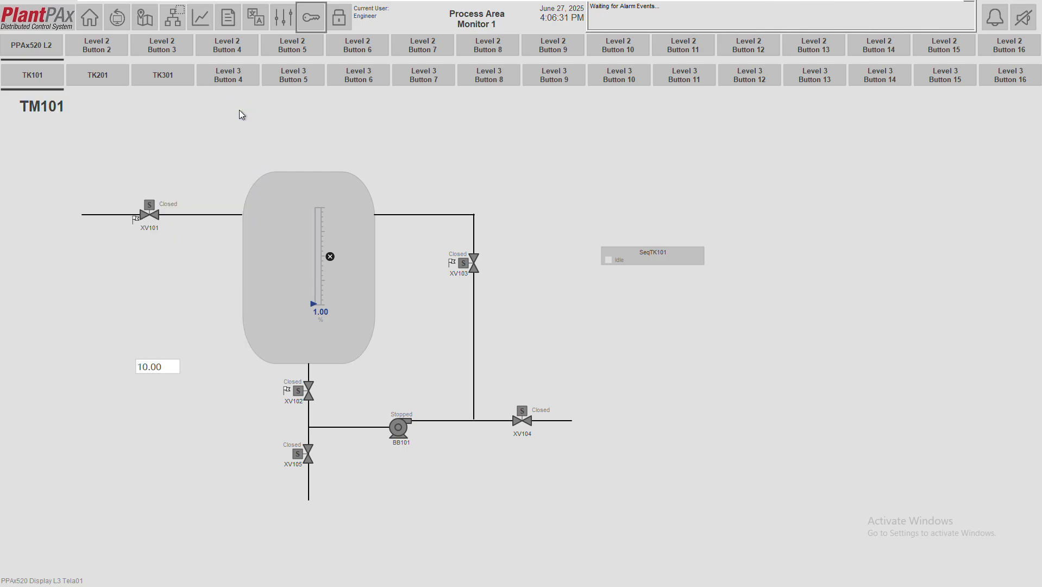
Log in as the manager user with its password
click(311, 17)
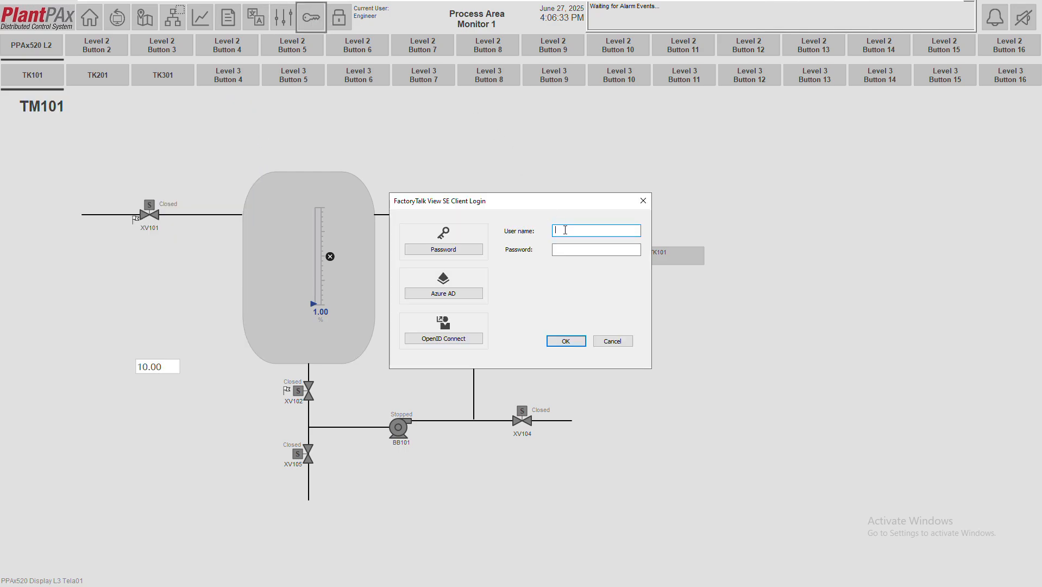
text(manager)
key(Tab)
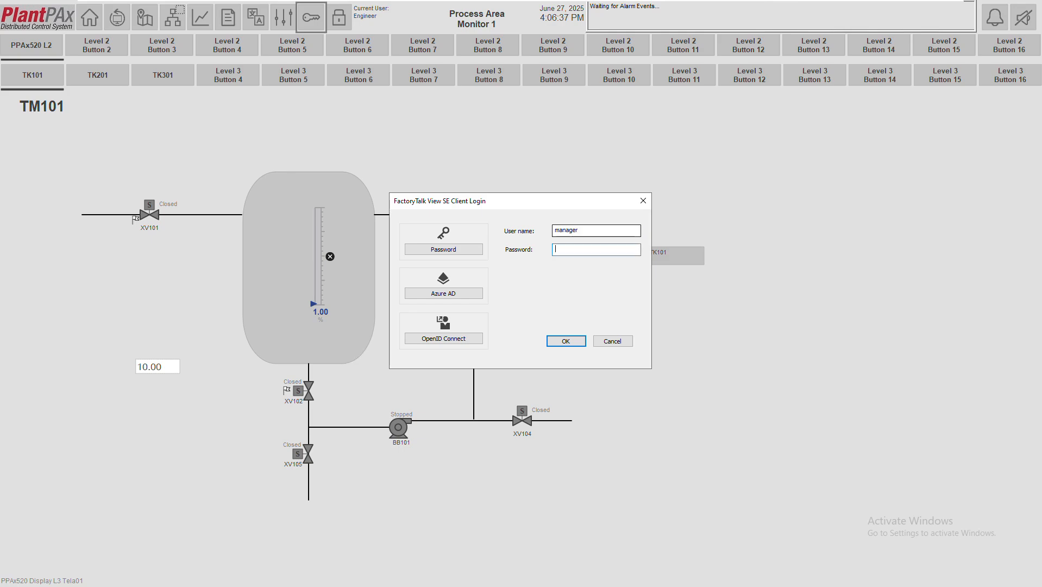
text(•••••••)
click(563, 341)
Open XV101's engineering and HMI configuration pages as Manager, then bring up the login prompt
click(156, 218)
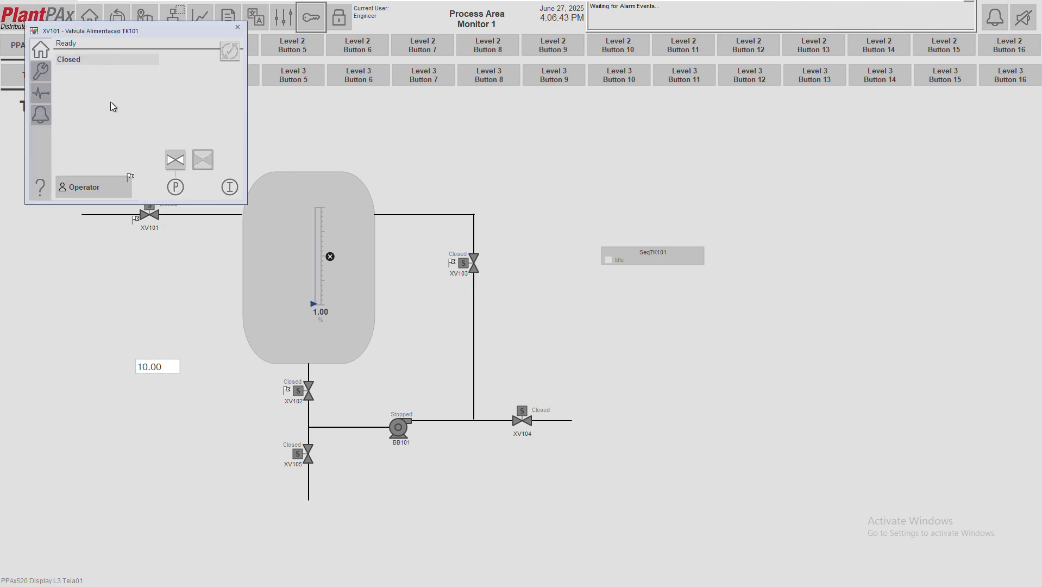
click(43, 69)
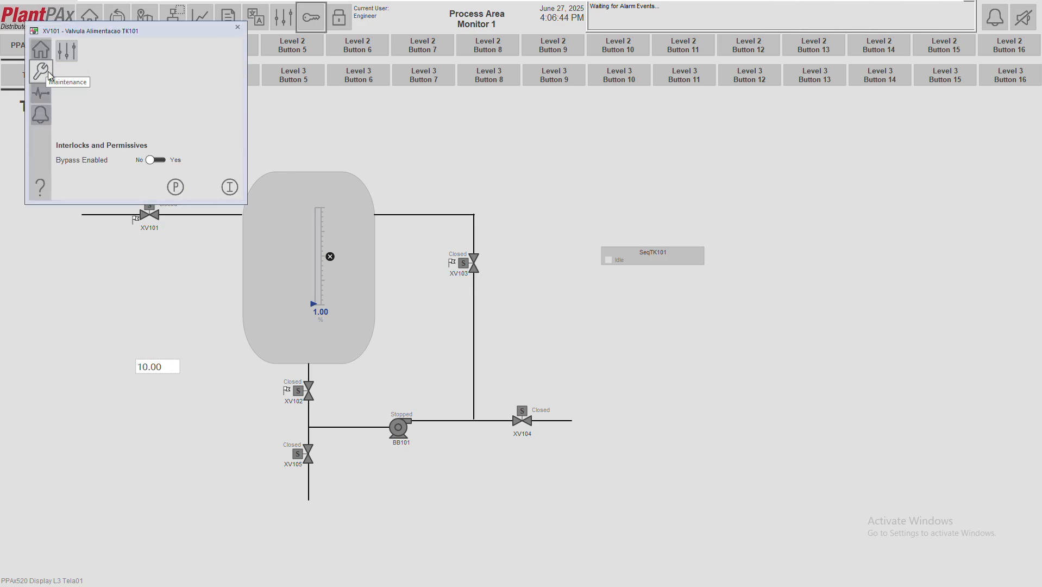
click(67, 50)
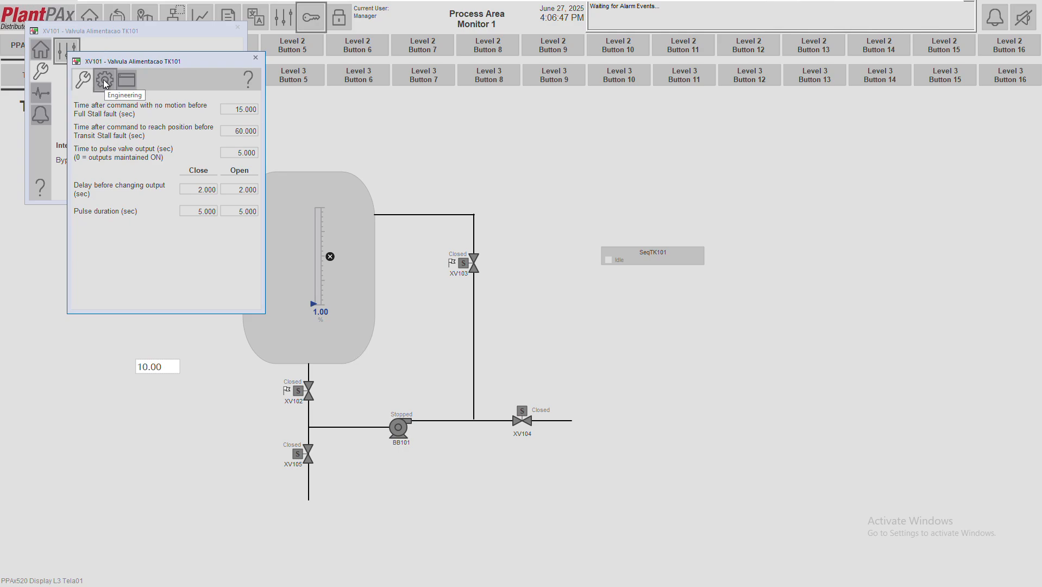
click(123, 81)
click(124, 80)
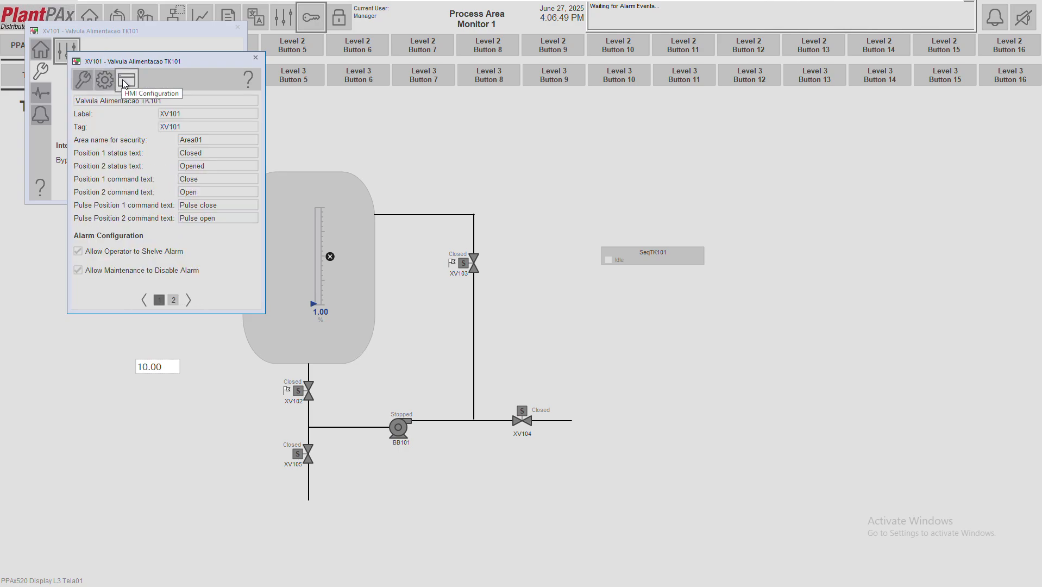
click(174, 299)
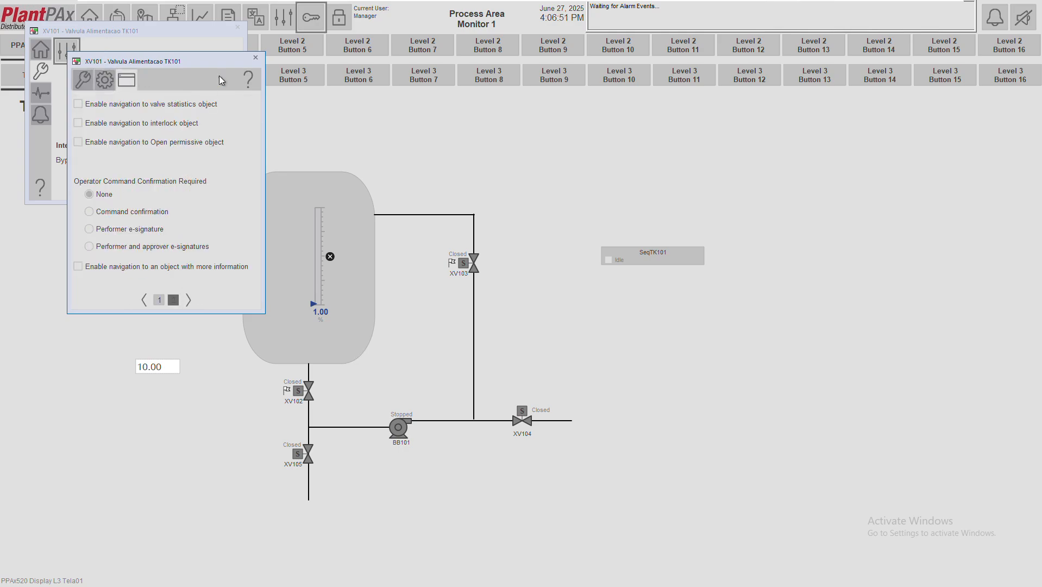
click(255, 58)
click(311, 17)
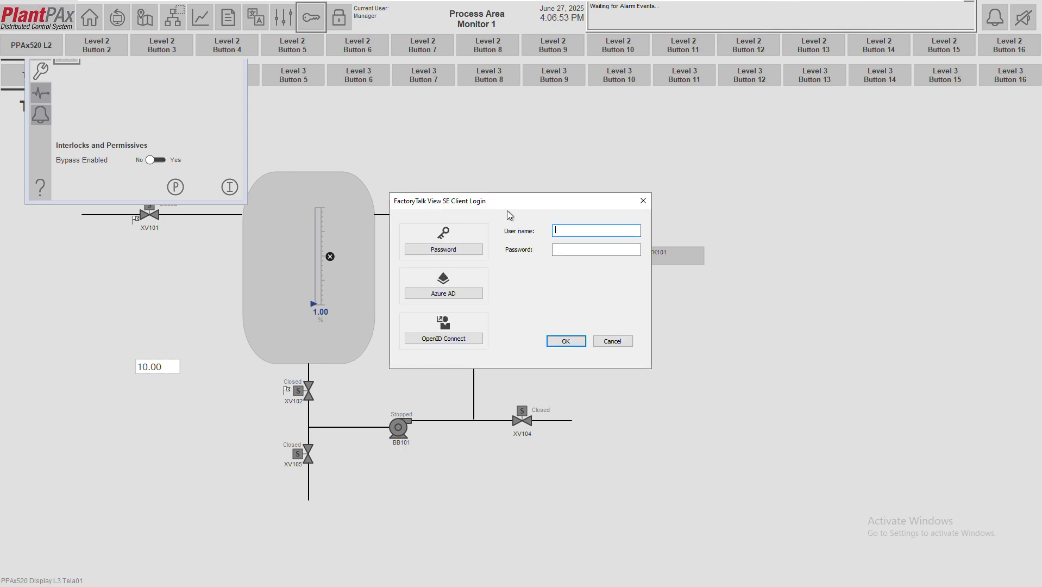
Log in as administrator with its password
text(administrator)
key(Tab)
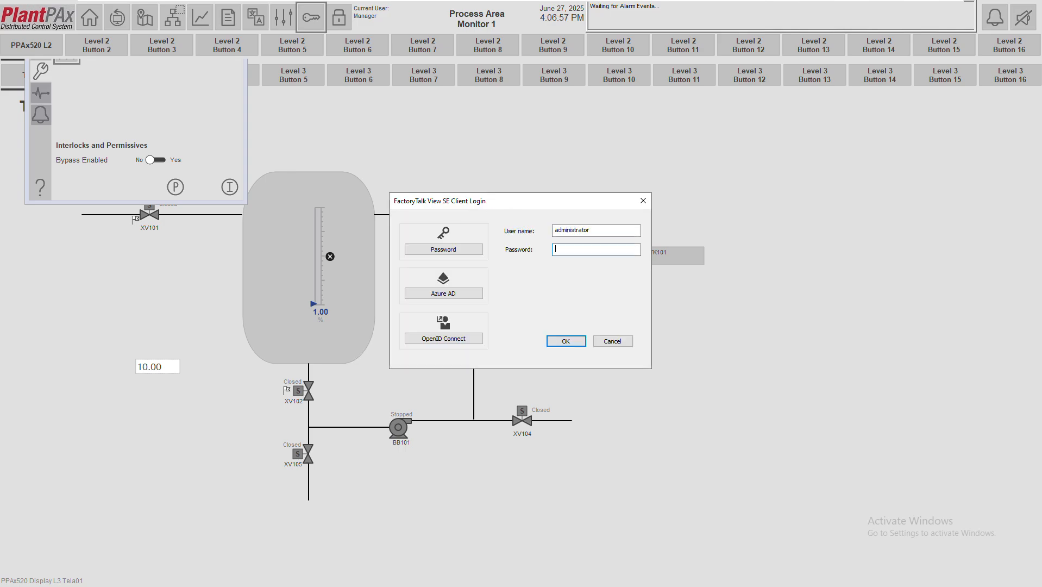
text(***********)
key(Return)
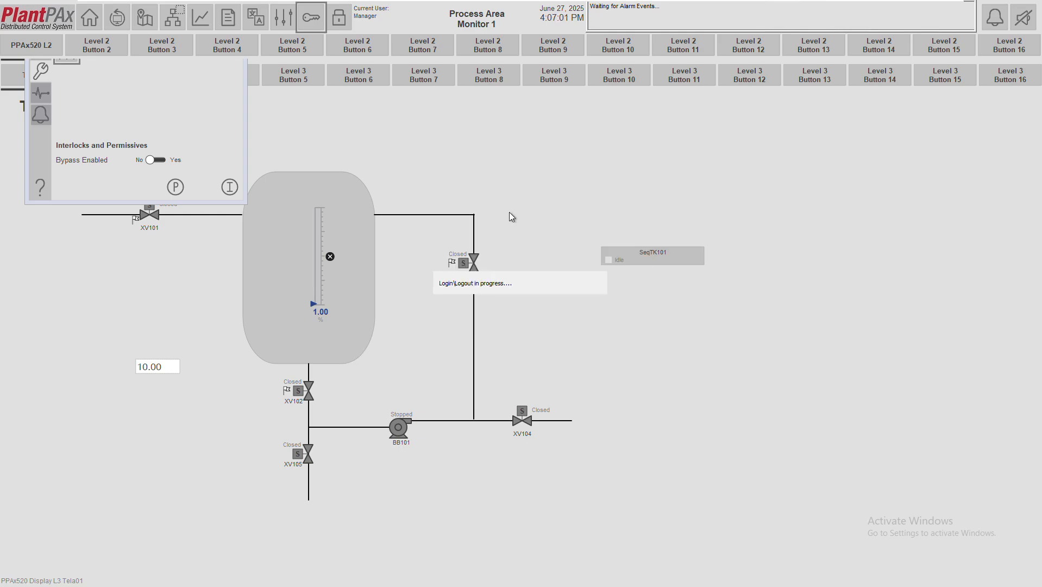
Browse XV101's home, maintenance, engineering and HMI configuration pages, then close the faceplate
click(47, 51)
click(41, 71)
click(42, 51)
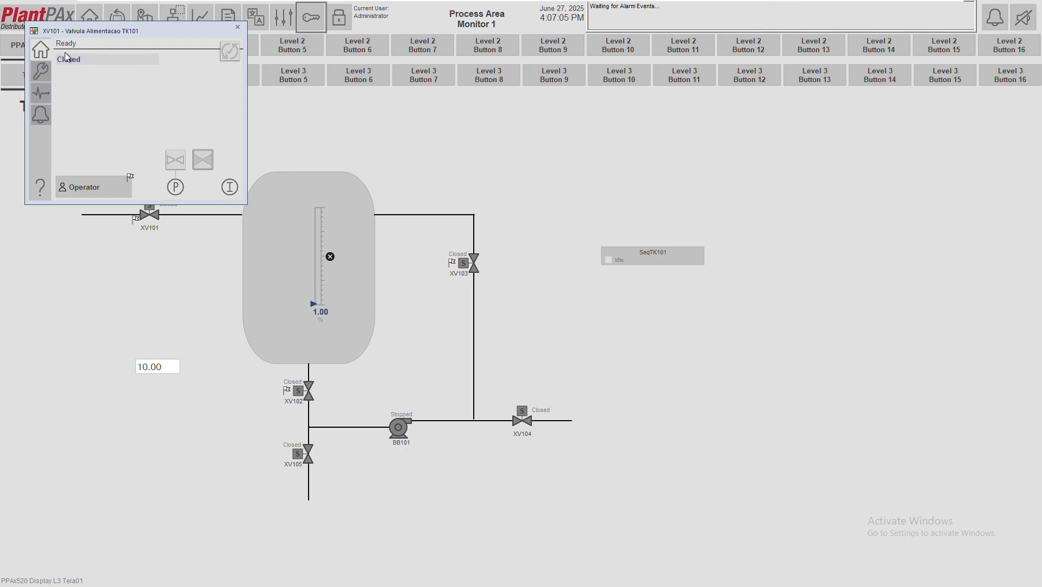
click(44, 70)
click(67, 52)
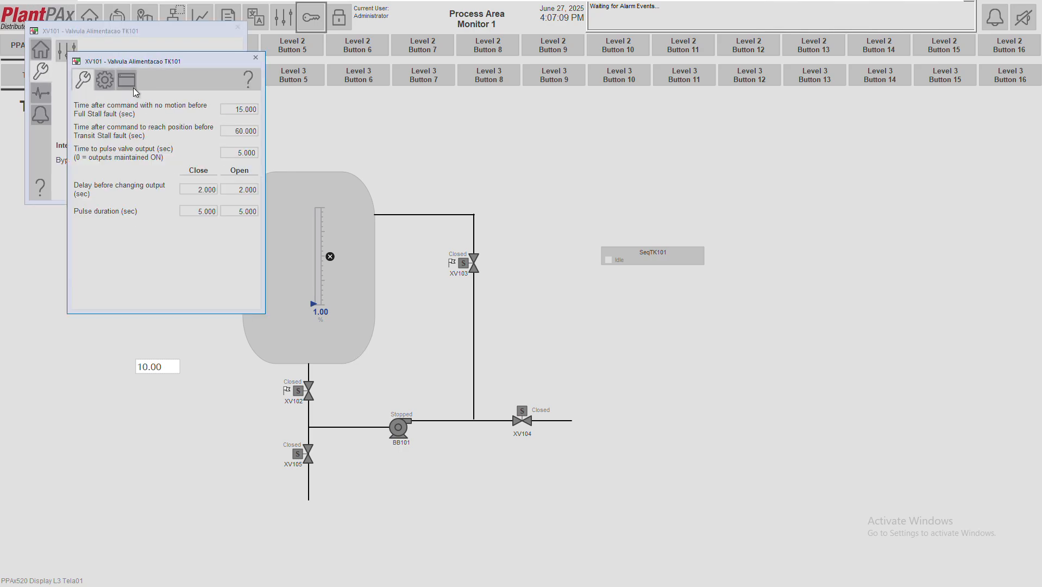
click(105, 80)
click(127, 80)
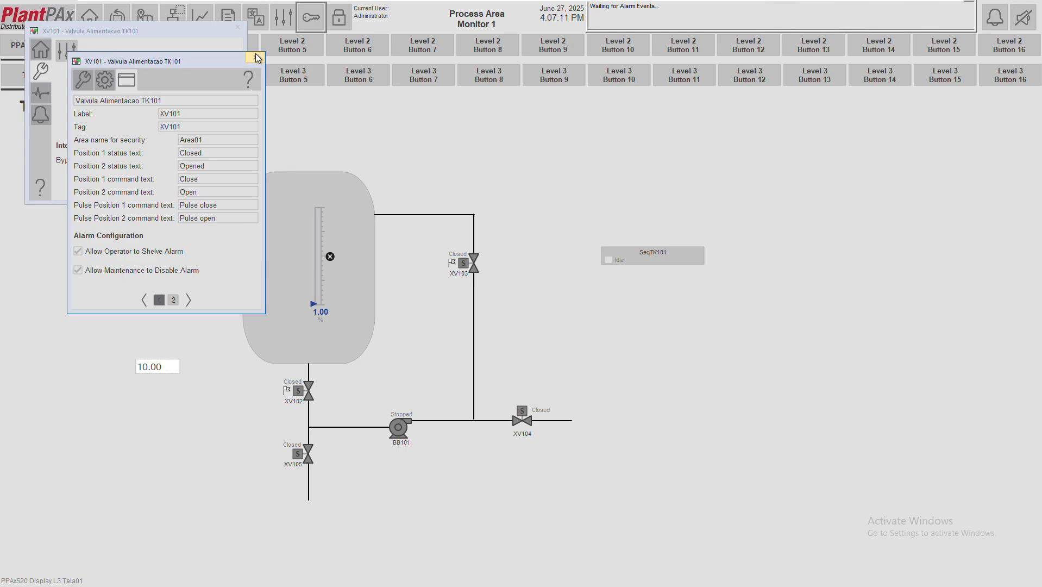
click(256, 56)
click(40, 49)
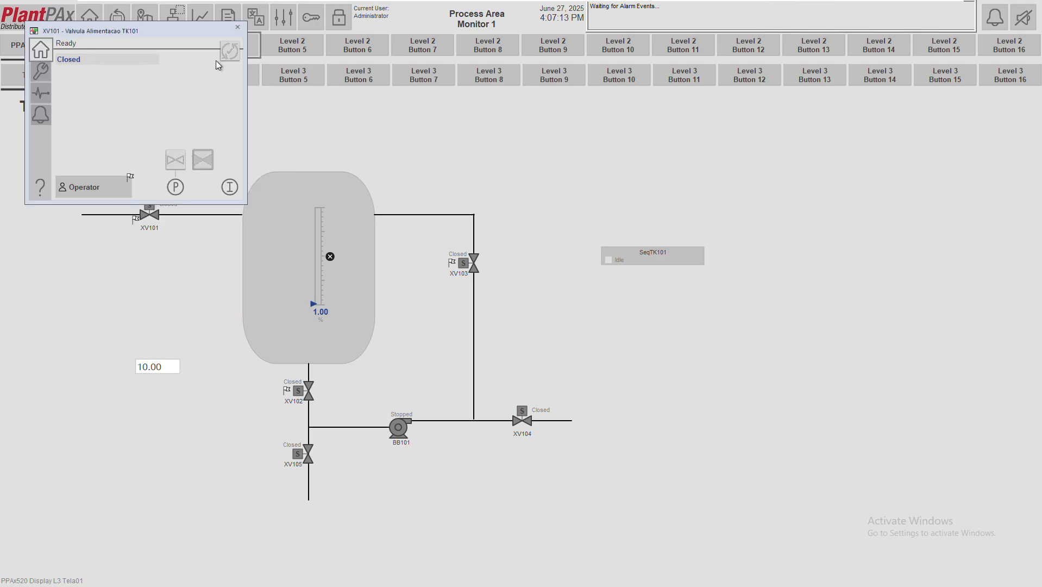
click(237, 26)
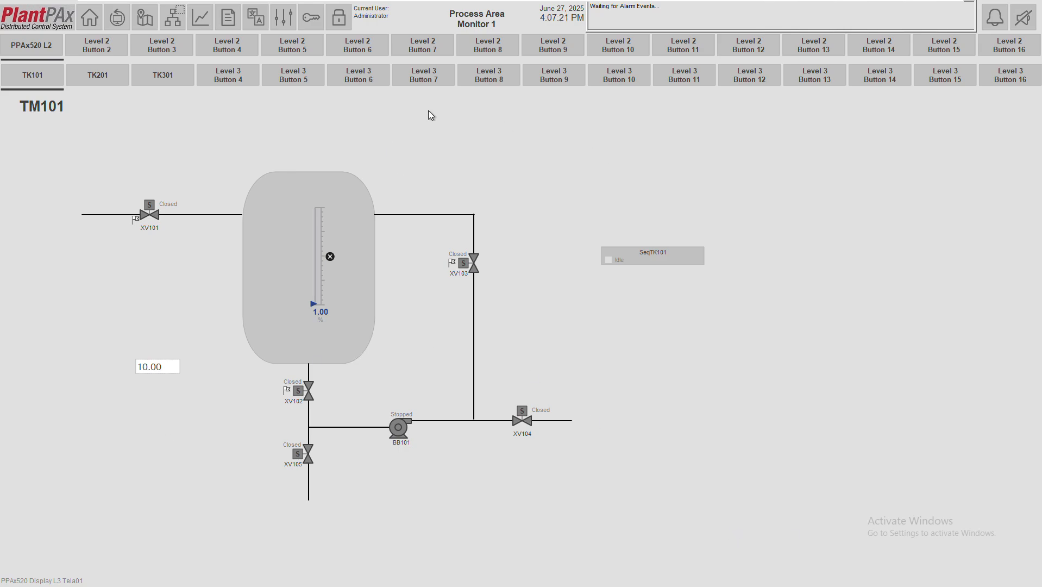
Bring FactoryTalk View Studio to the front and review the Area01_Basic group's members, including Administrator
key(super)
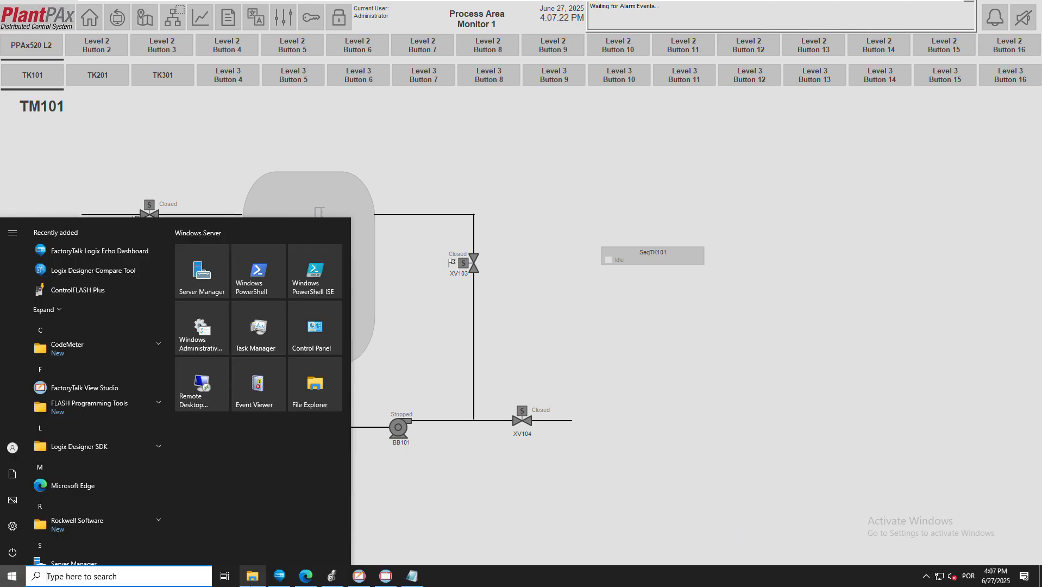
click(354, 578)
click(76, 342)
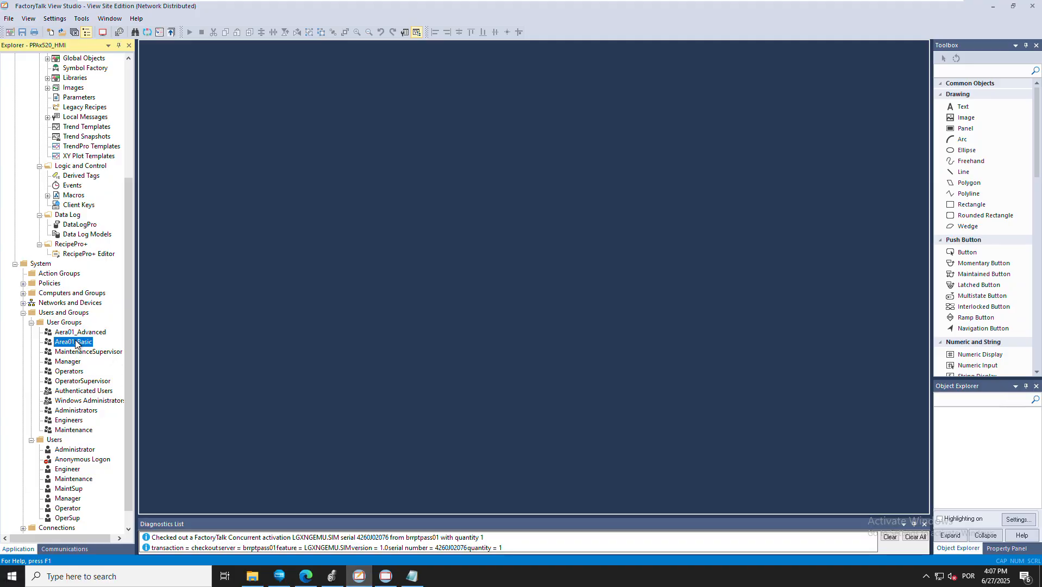
double_click(76, 342)
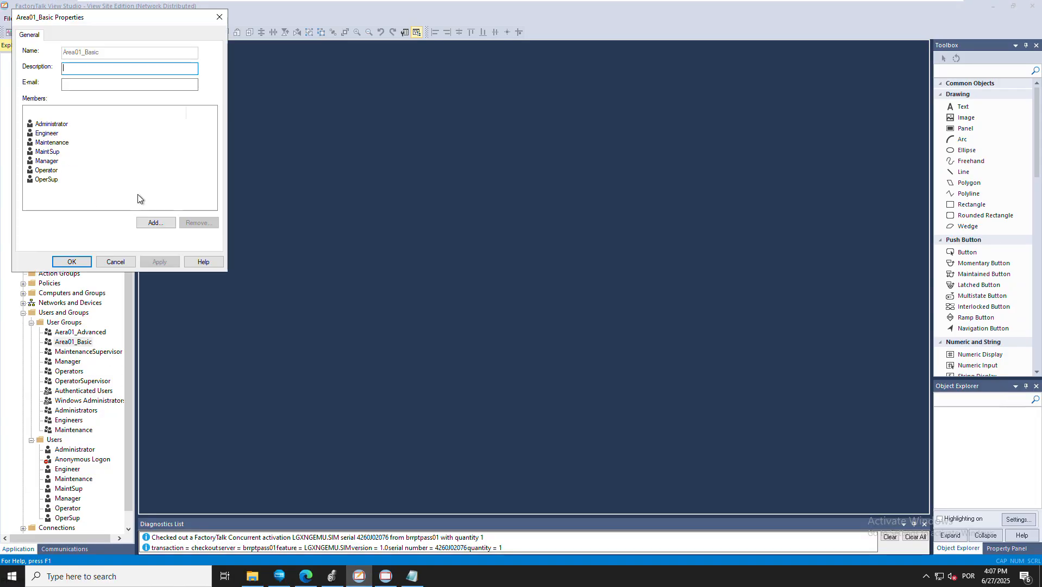
click(54, 125)
click(58, 264)
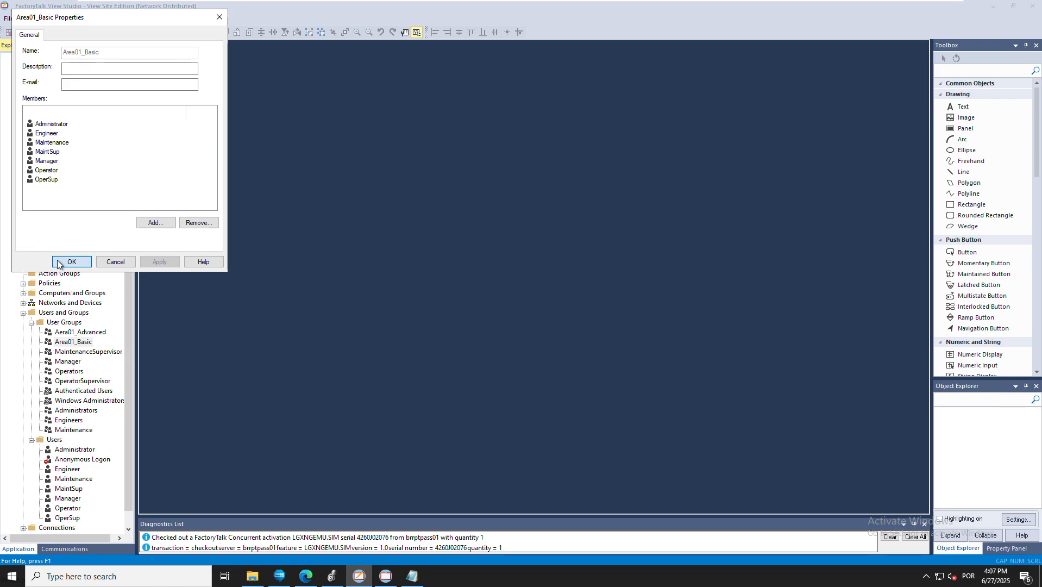
Review the Aera01_Advanced group's members, then select Scripts in the project tree
click(74, 333)
double_click(75, 334)
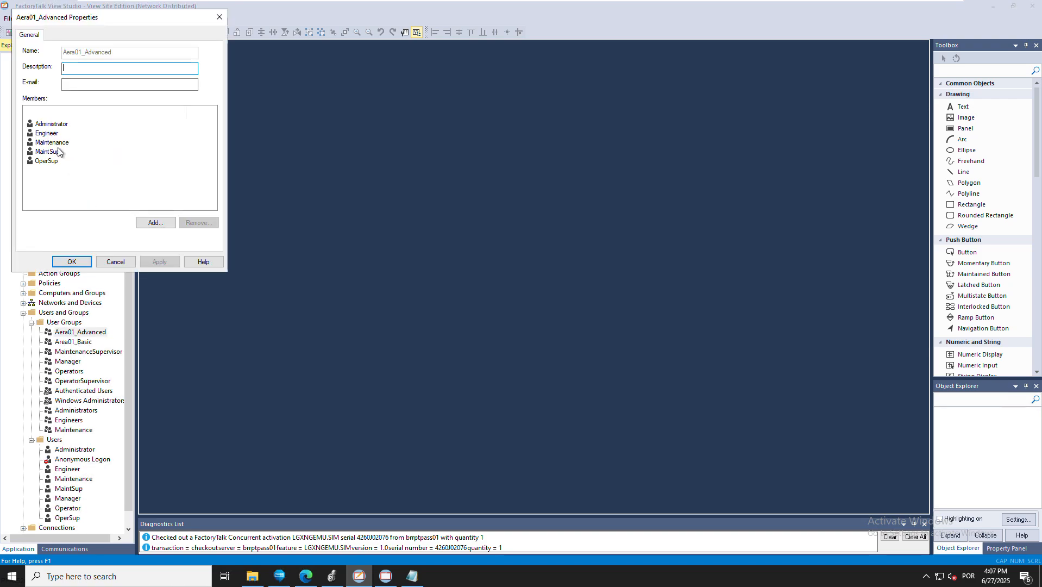
click(81, 262)
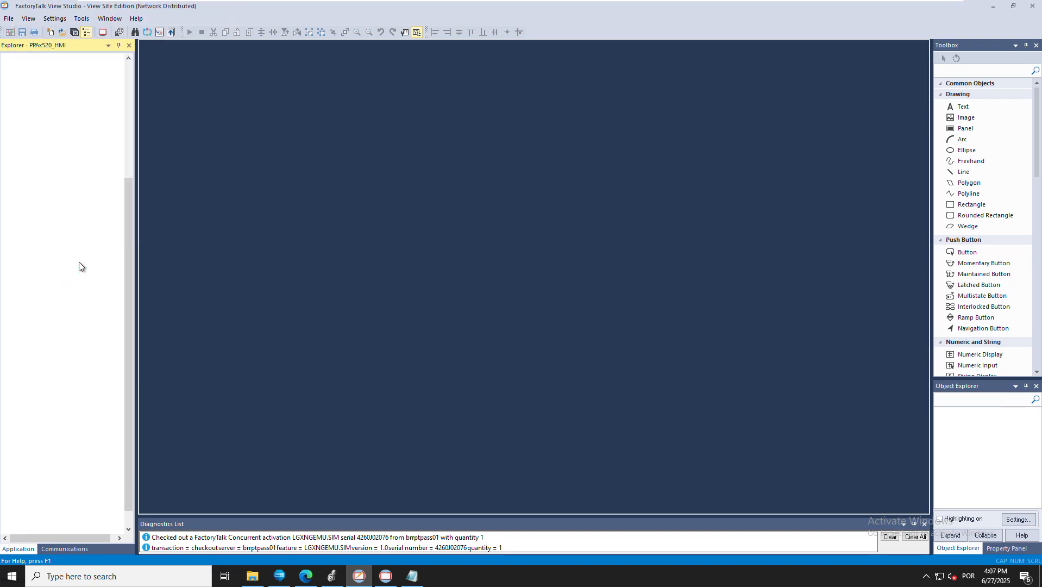
click(128, 69)
click(49, 87)
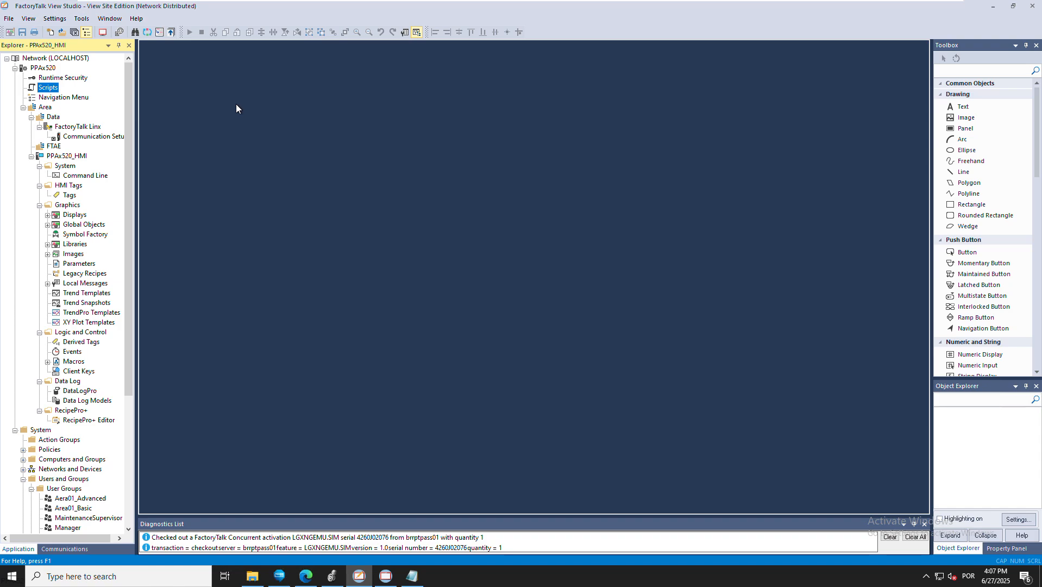
key(Up)
key(Return)
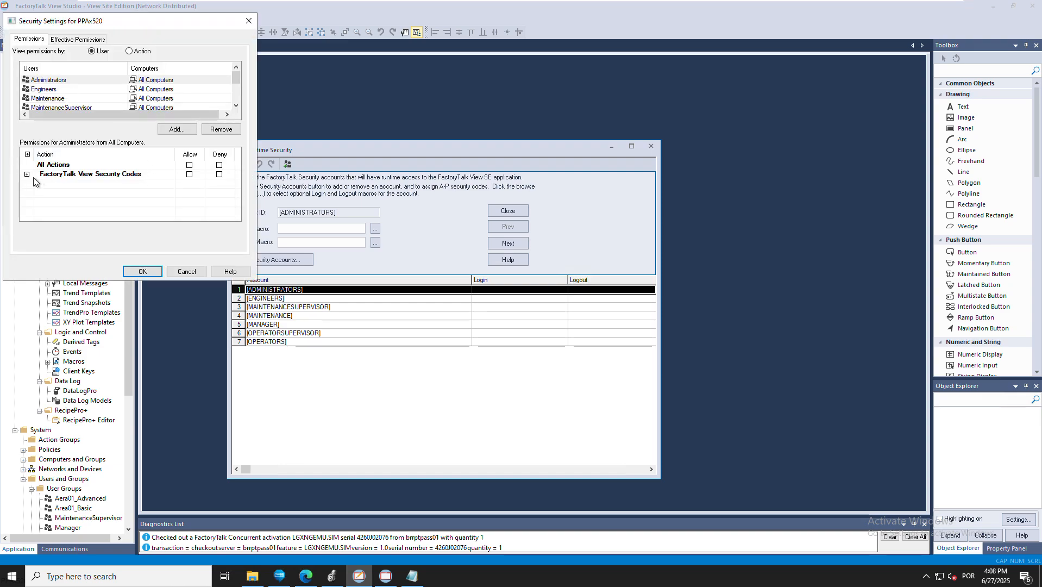
click(27, 174)
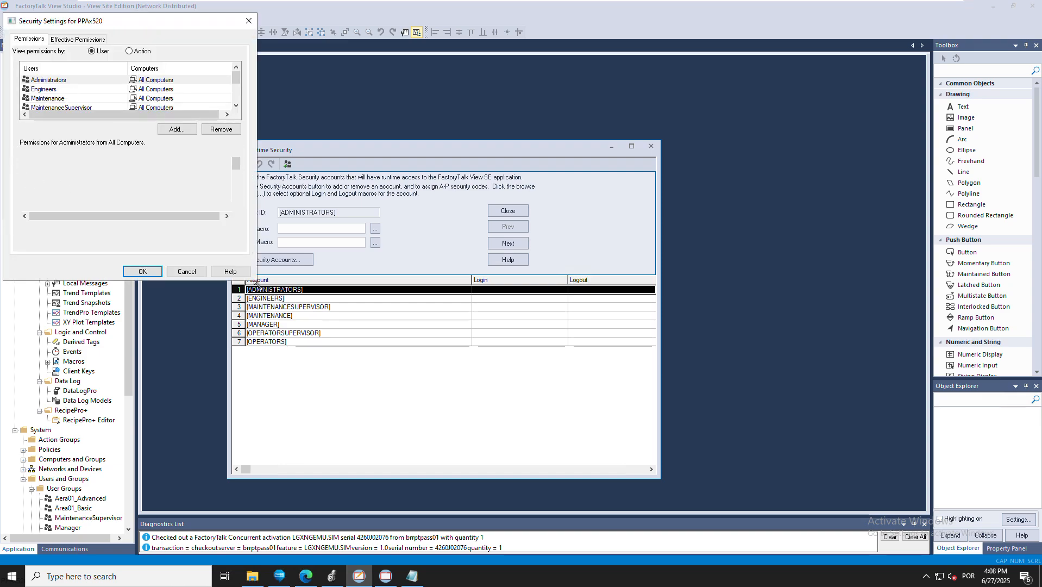
drag(254, 281, 283, 489)
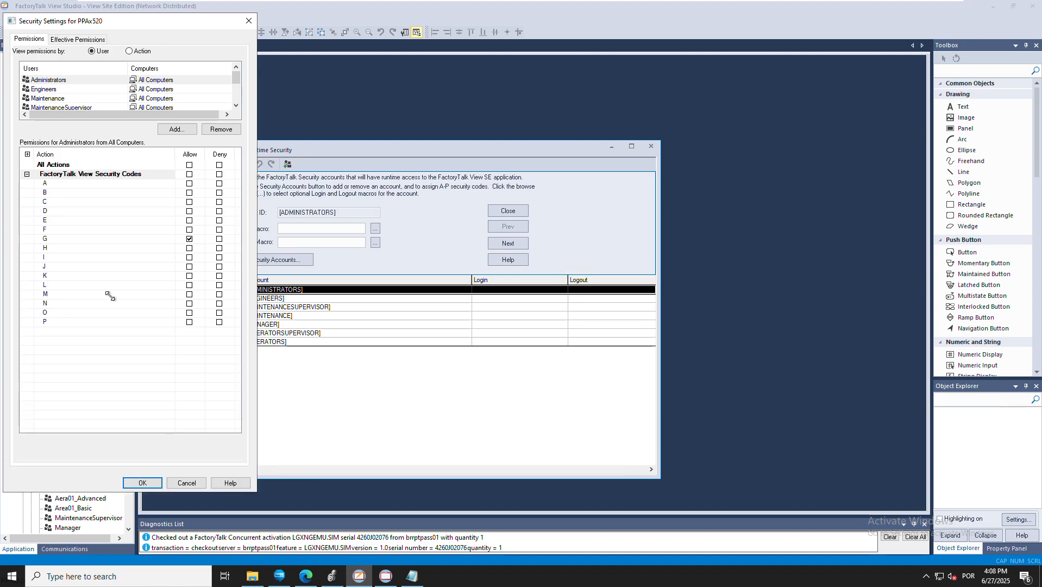
click(248, 21)
click(651, 147)
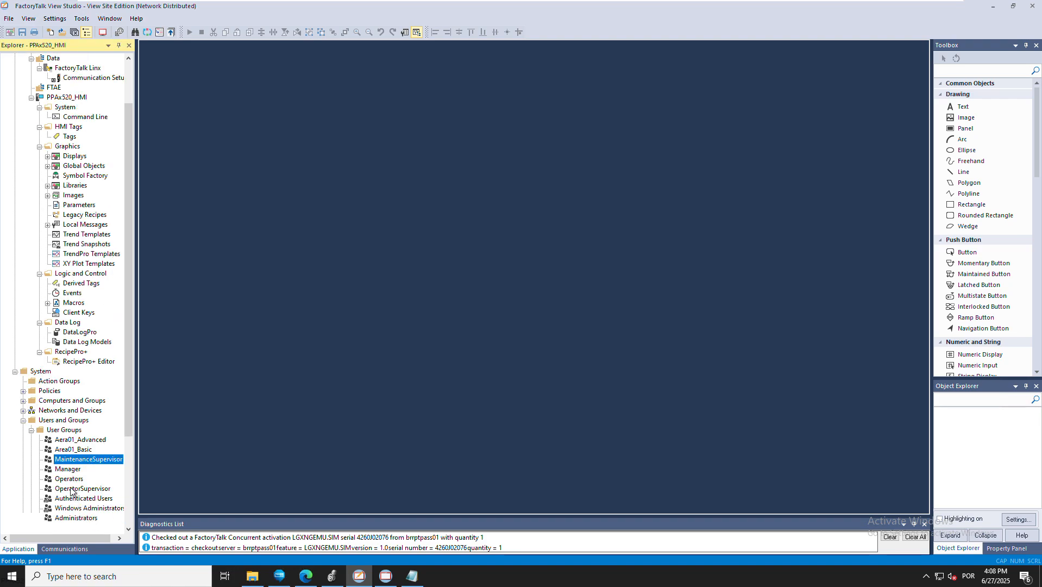
Check the Administrators group's members, then return to the PlantPAx client showing TM101
scroll(71, 492, down, 1)
double_click(71, 489)
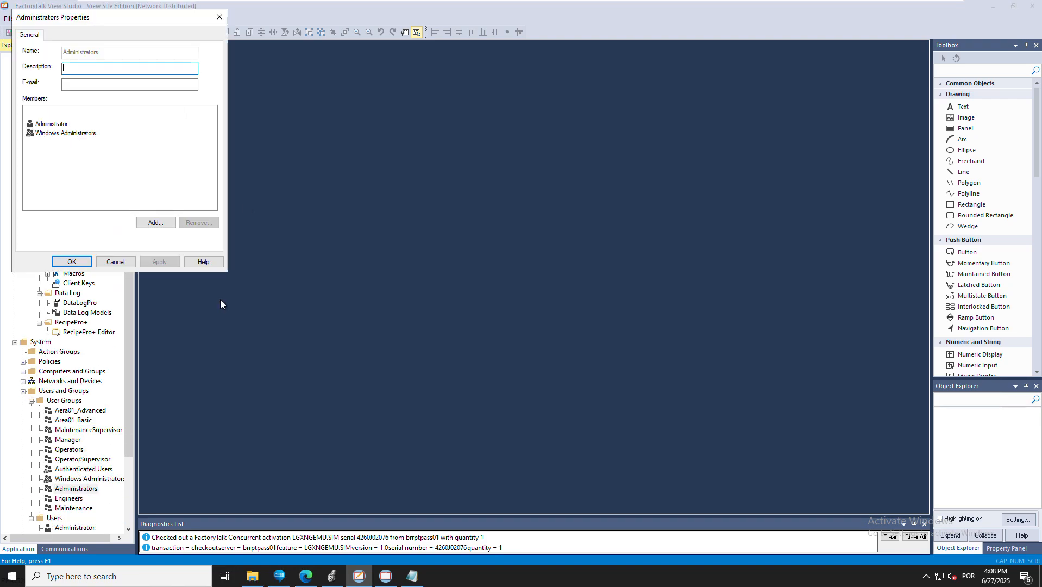
click(54, 124)
click(71, 262)
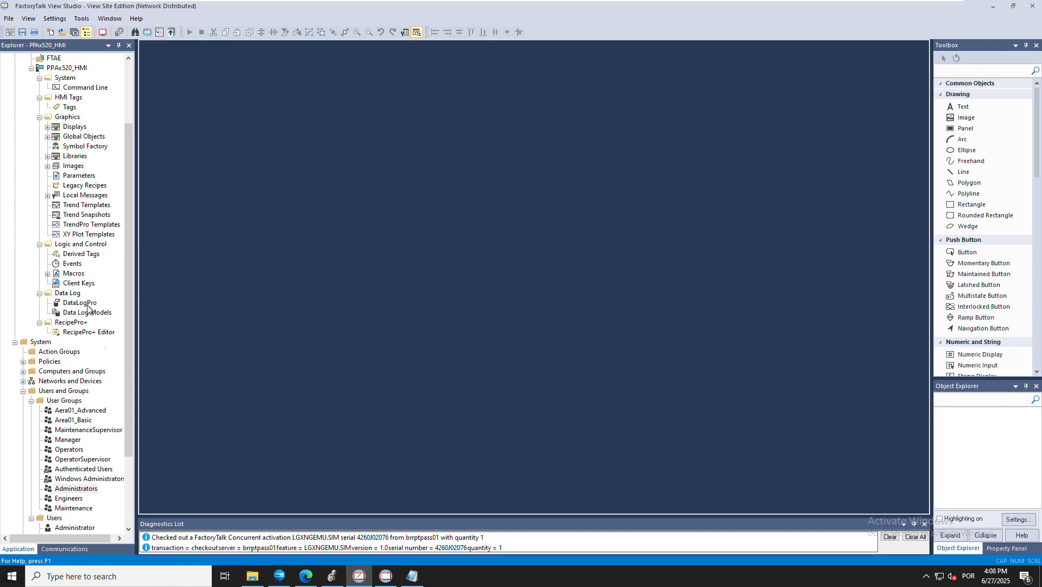
click(386, 576)
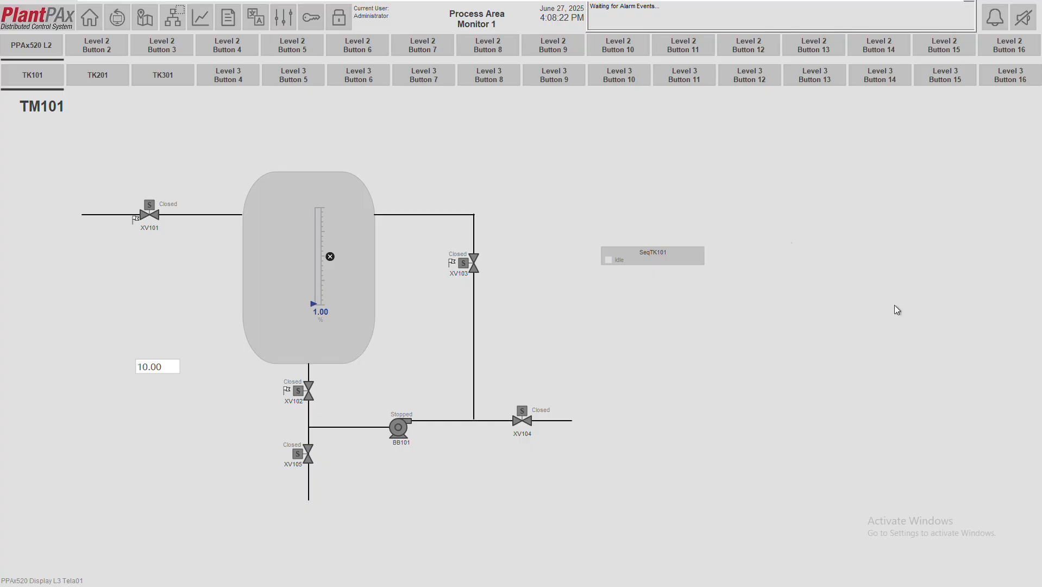